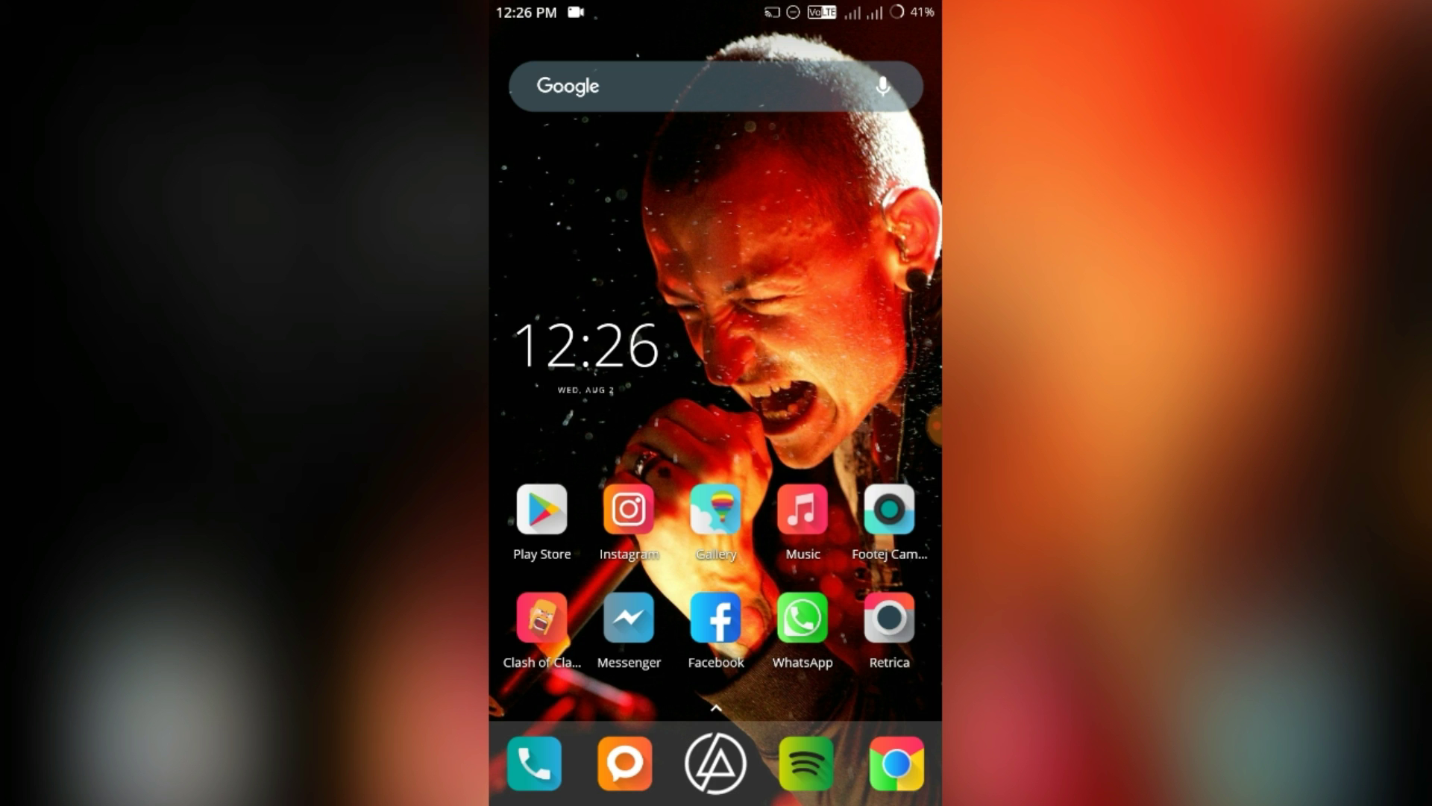
# Open the phone's Settings from the notification shade
pyautogui.moveTo(873, 447)
pyautogui.mouseDown()
pyautogui.moveTo(560, 448)
pyautogui.moveTo(873, 448)
pyautogui.mouseUp()
pyautogui.moveTo(717, 12); pyautogui.dragTo(717, 449)
pyautogui.click(905, 28)
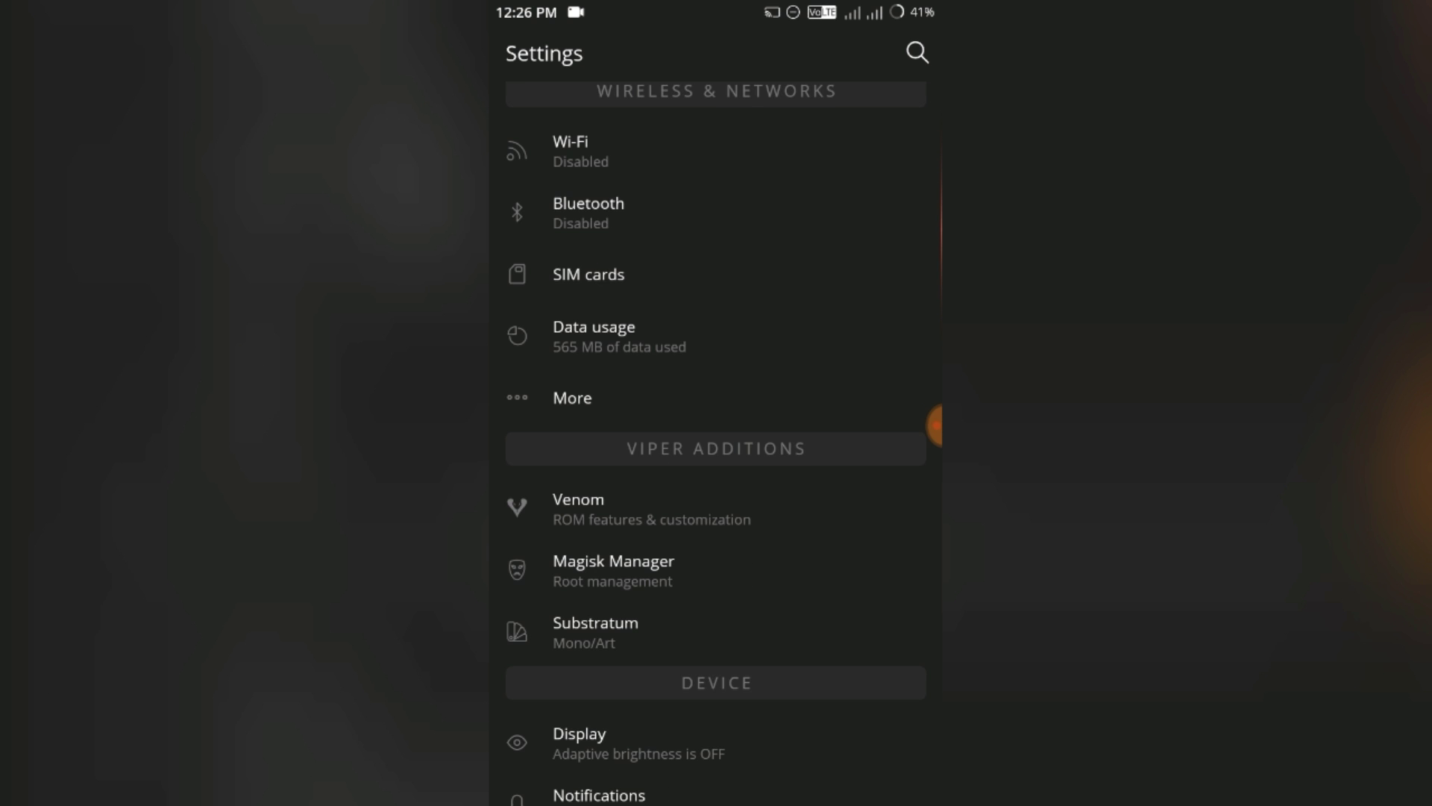
# Open Venom's Quick Settings page and try the Small QS tiles slider
pyautogui.click(651, 510)
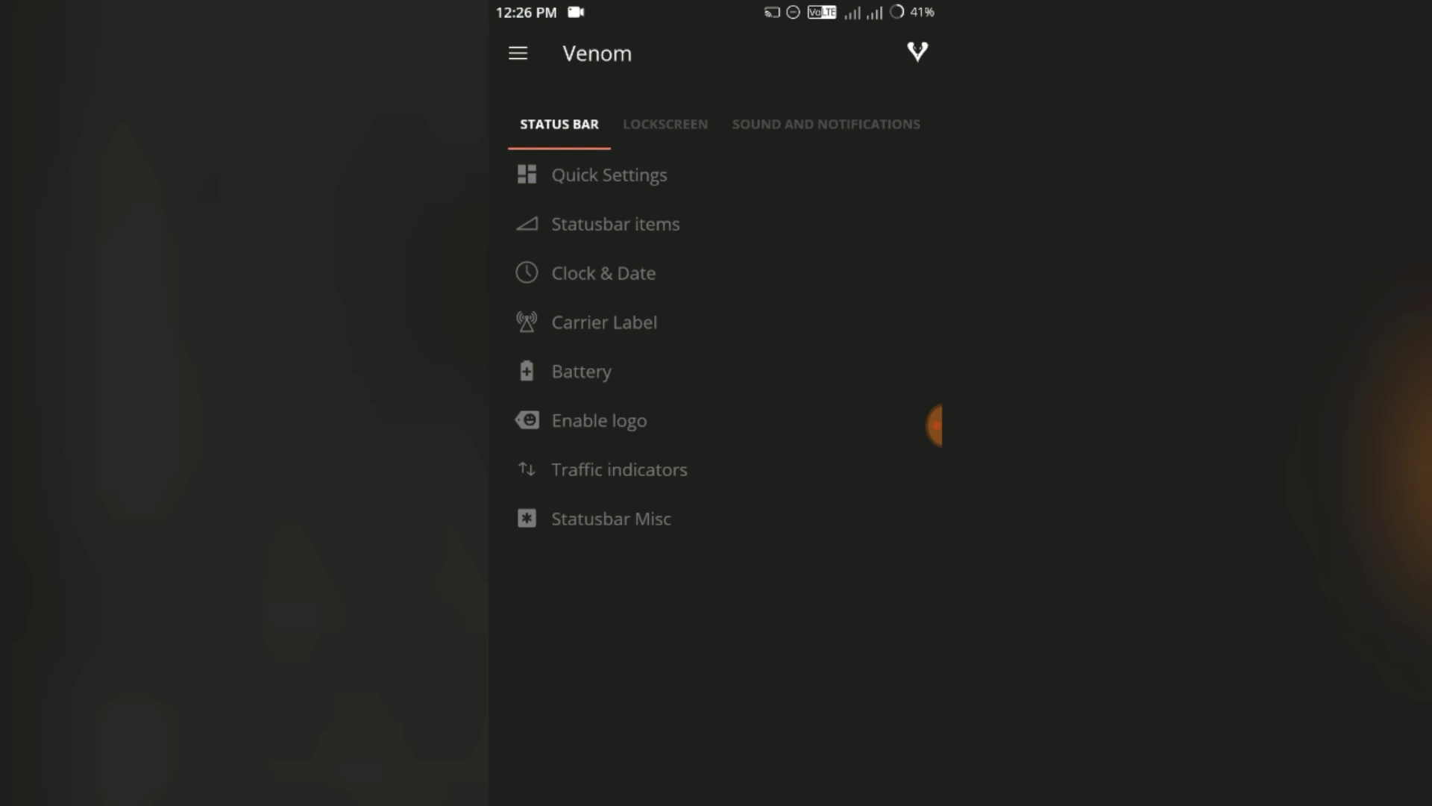
pyautogui.click(608, 174)
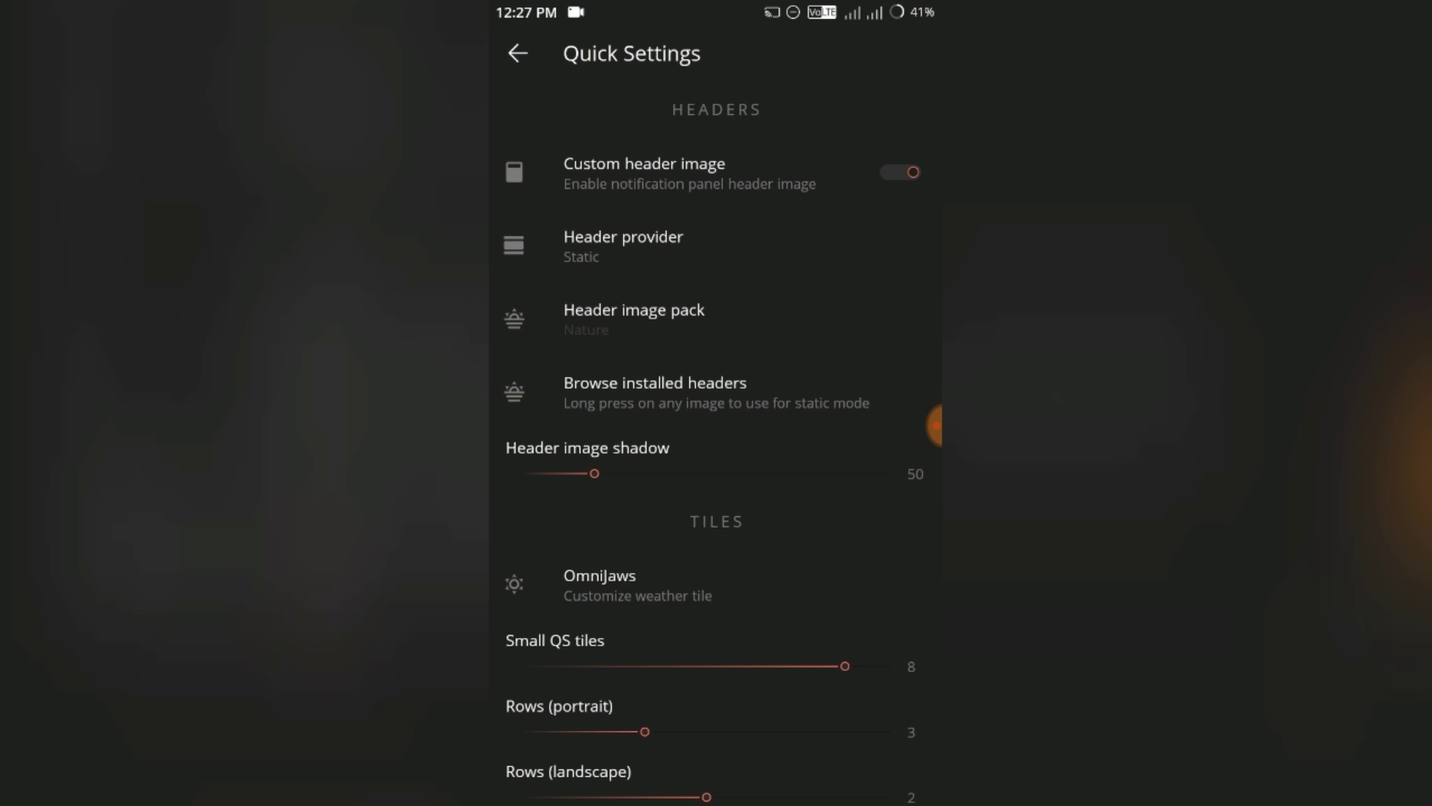
pyautogui.scroll(-2, 716, 447)
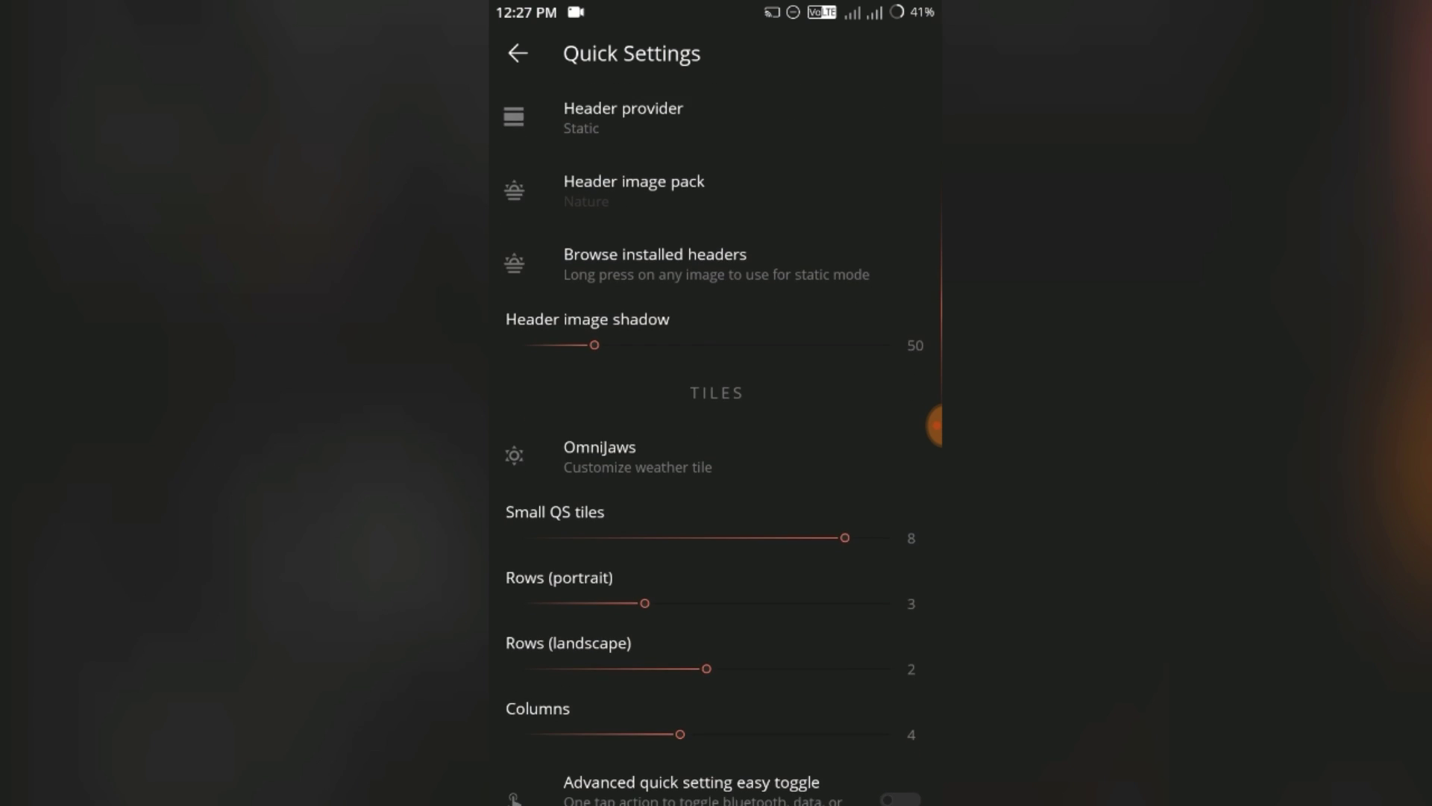
pyautogui.scroll(-1, 717, 448)
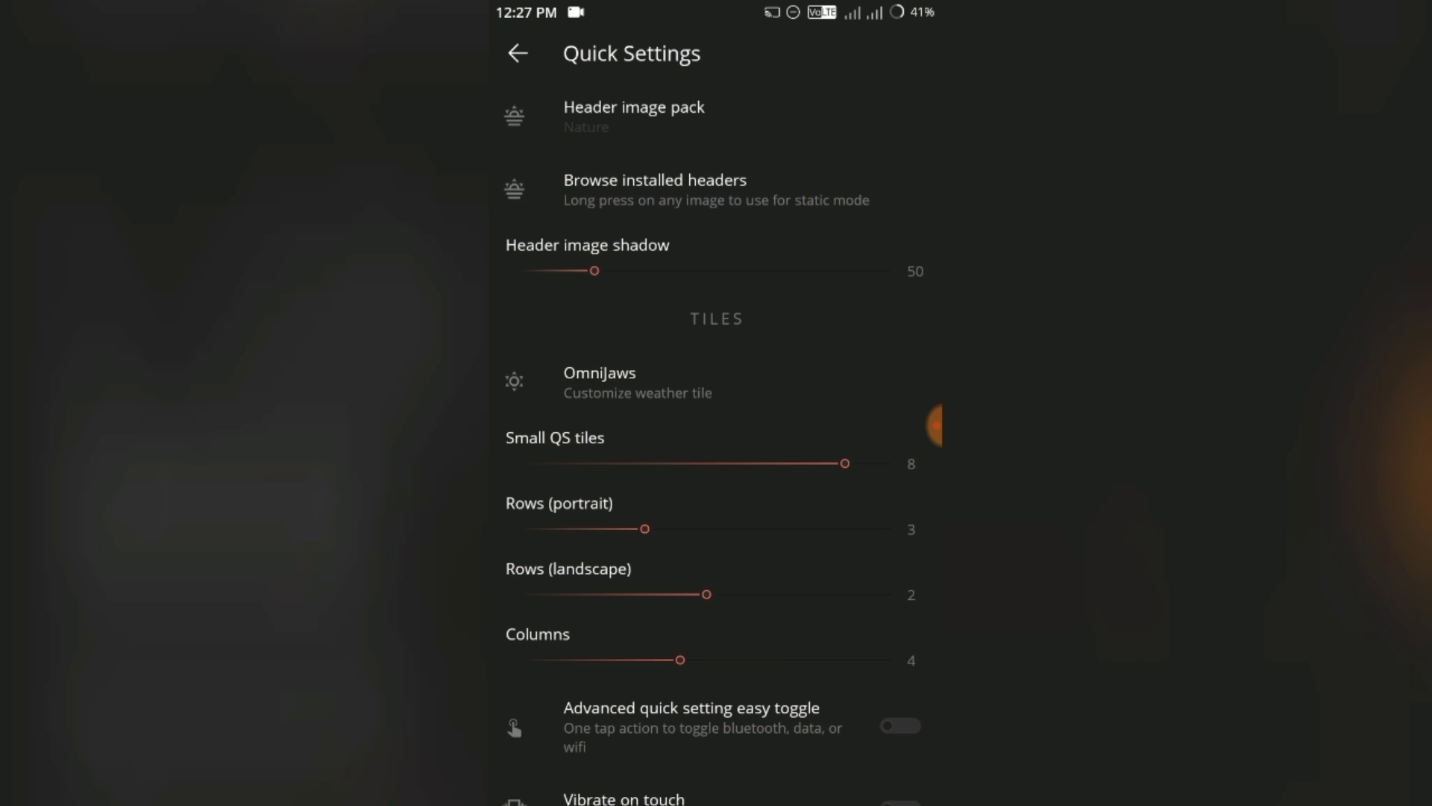
pyautogui.scroll(-1, 716, 448)
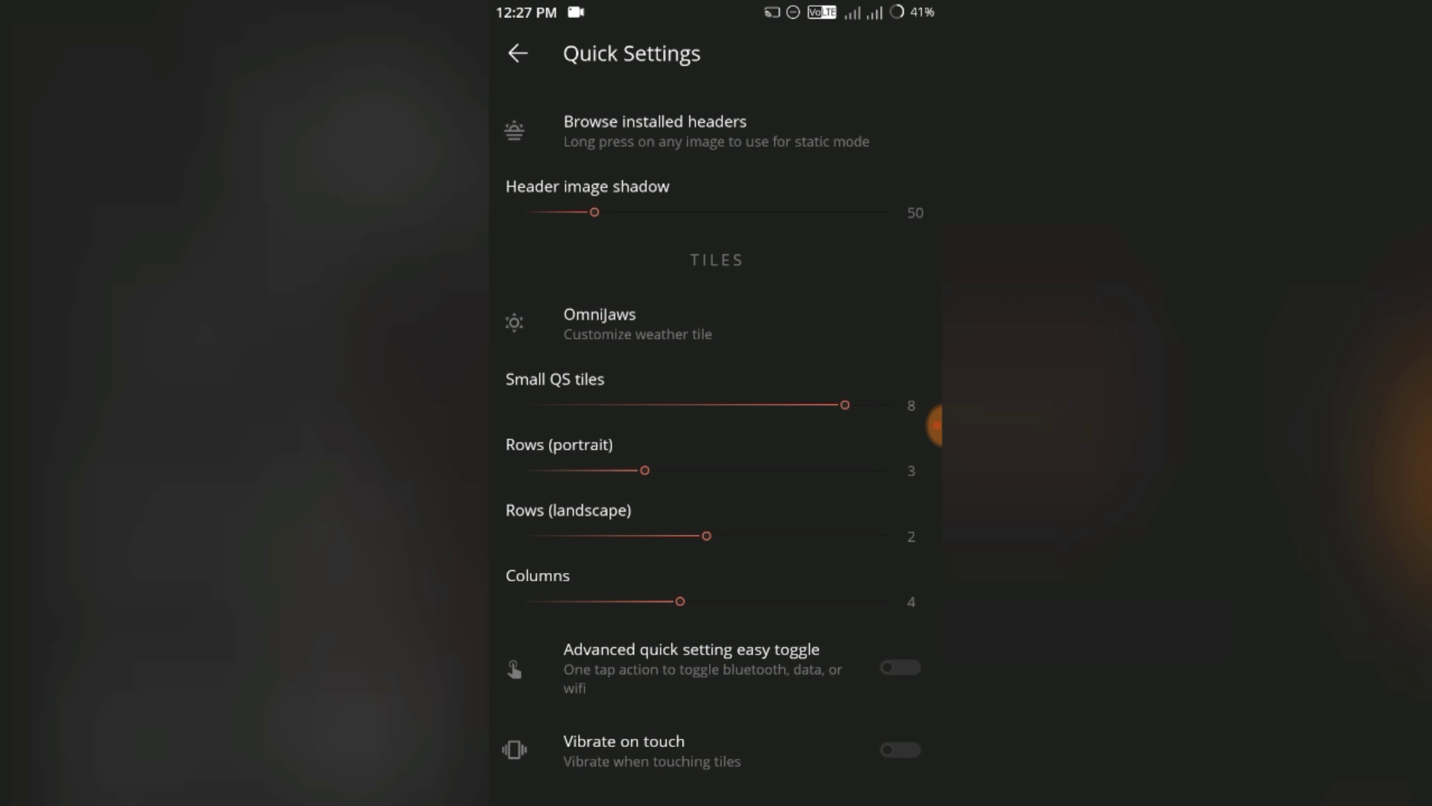
pyautogui.moveTo(846, 404)
pyautogui.mouseDown()
pyautogui.moveTo(891, 405)
pyautogui.moveTo(845, 403)
pyautogui.mouseUp()
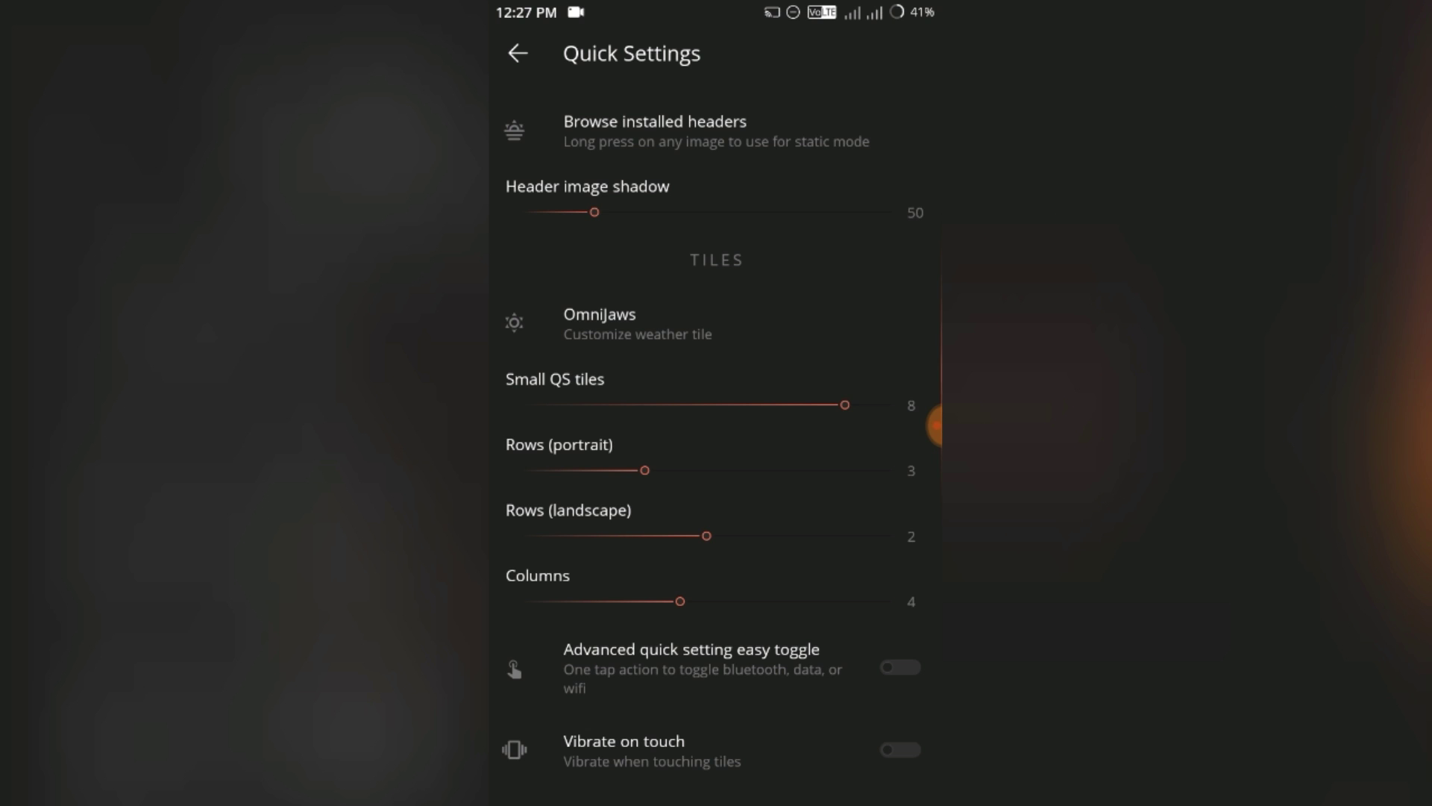
pyautogui.scroll(-3, 717, 447)
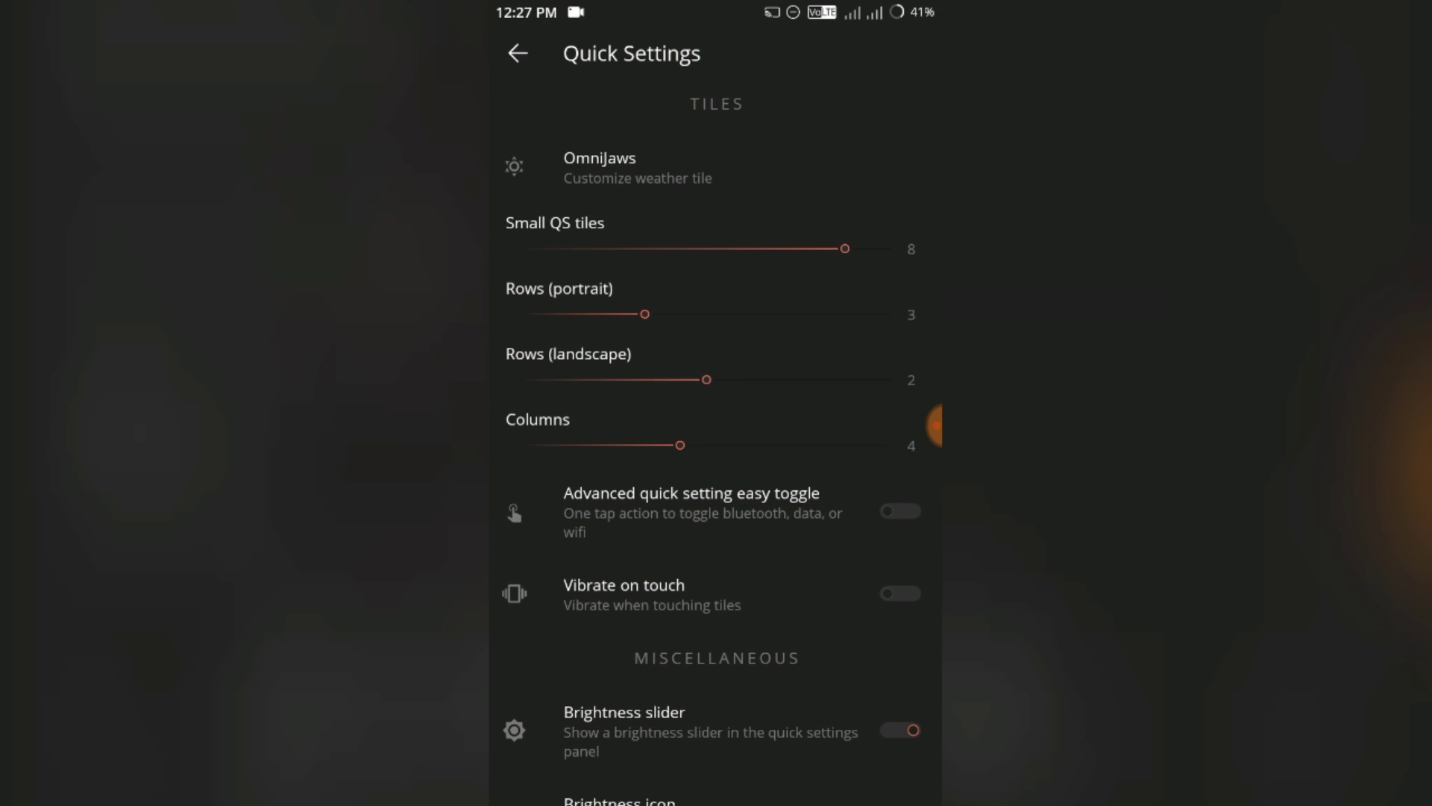
pyautogui.scroll(-2, 717, 448)
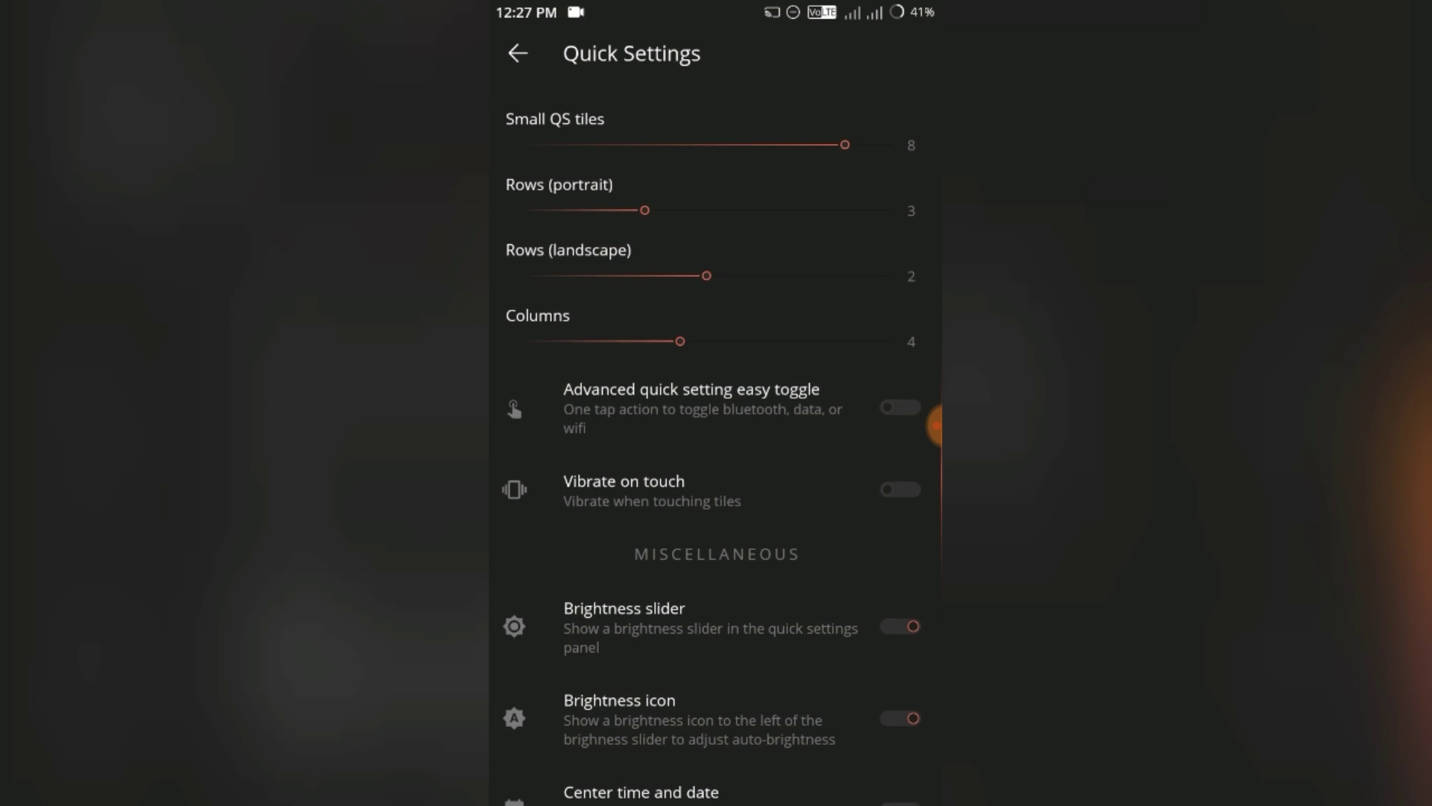
pyautogui.scroll(-1, 716, 448)
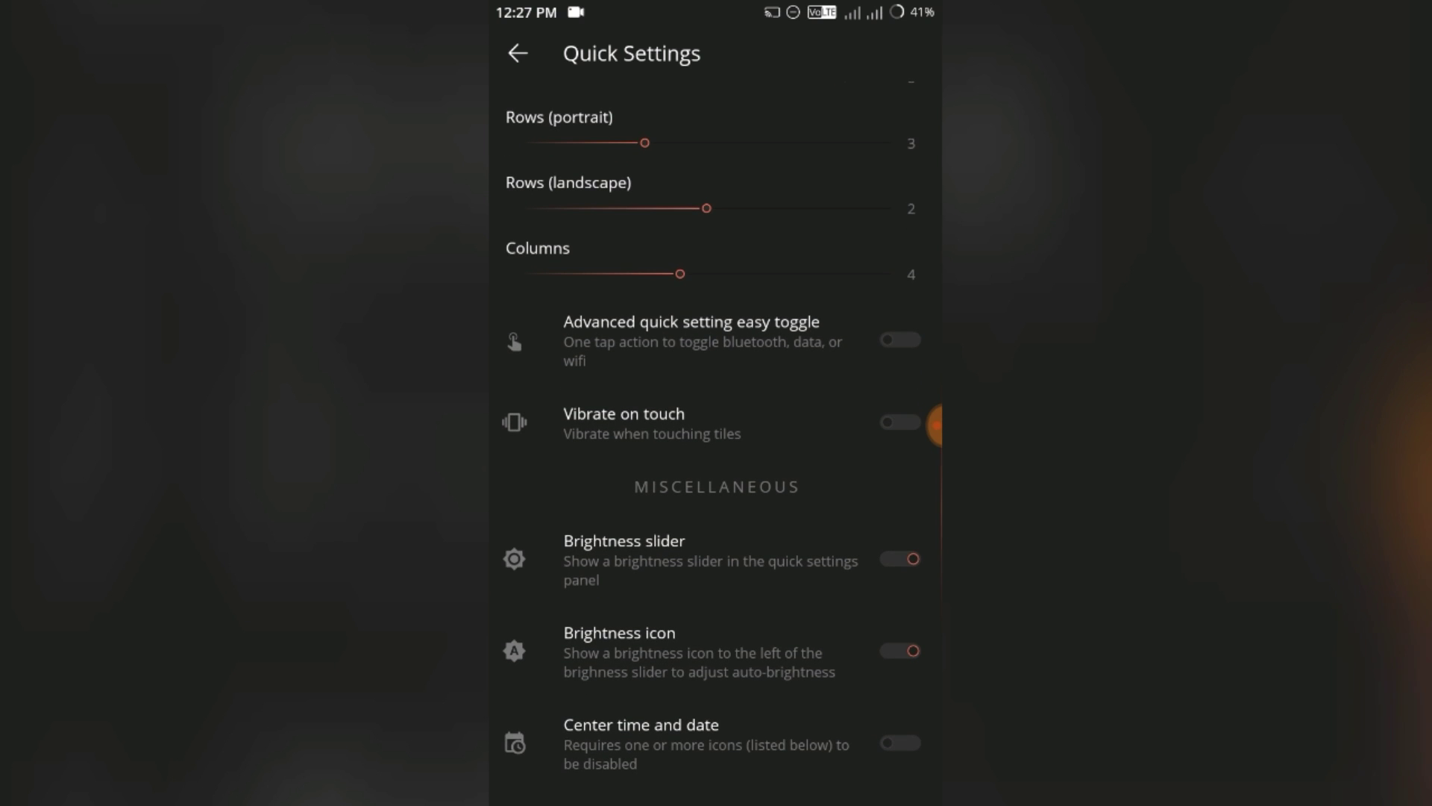
pyautogui.scroll(-1, 717, 447)
pyautogui.scroll(-3, 716, 448)
pyautogui.scroll(-1, 717, 448)
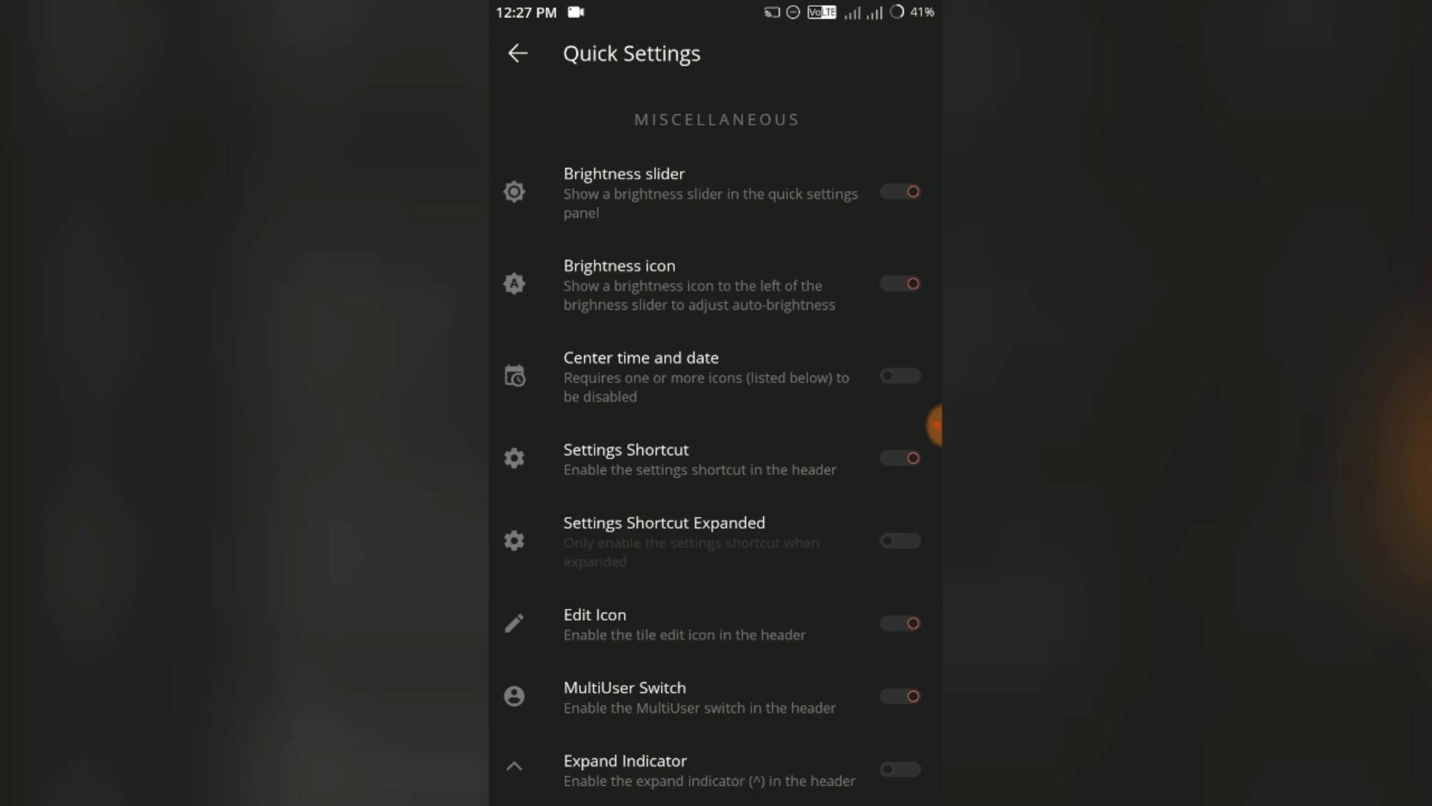
pyautogui.scroll(1, 716, 447)
pyautogui.scroll(5, 716, 448)
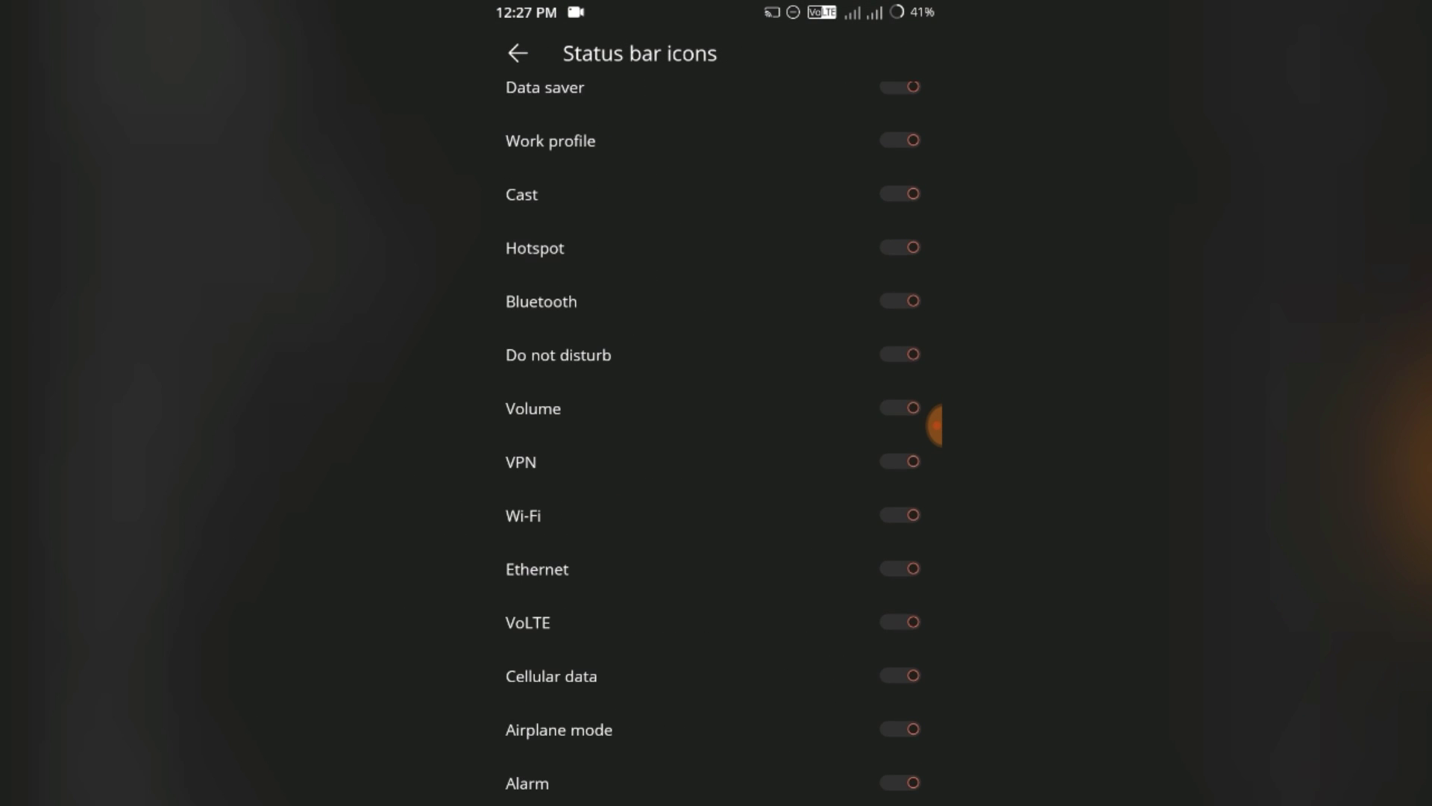
pyautogui.scroll(2, 716, 448)
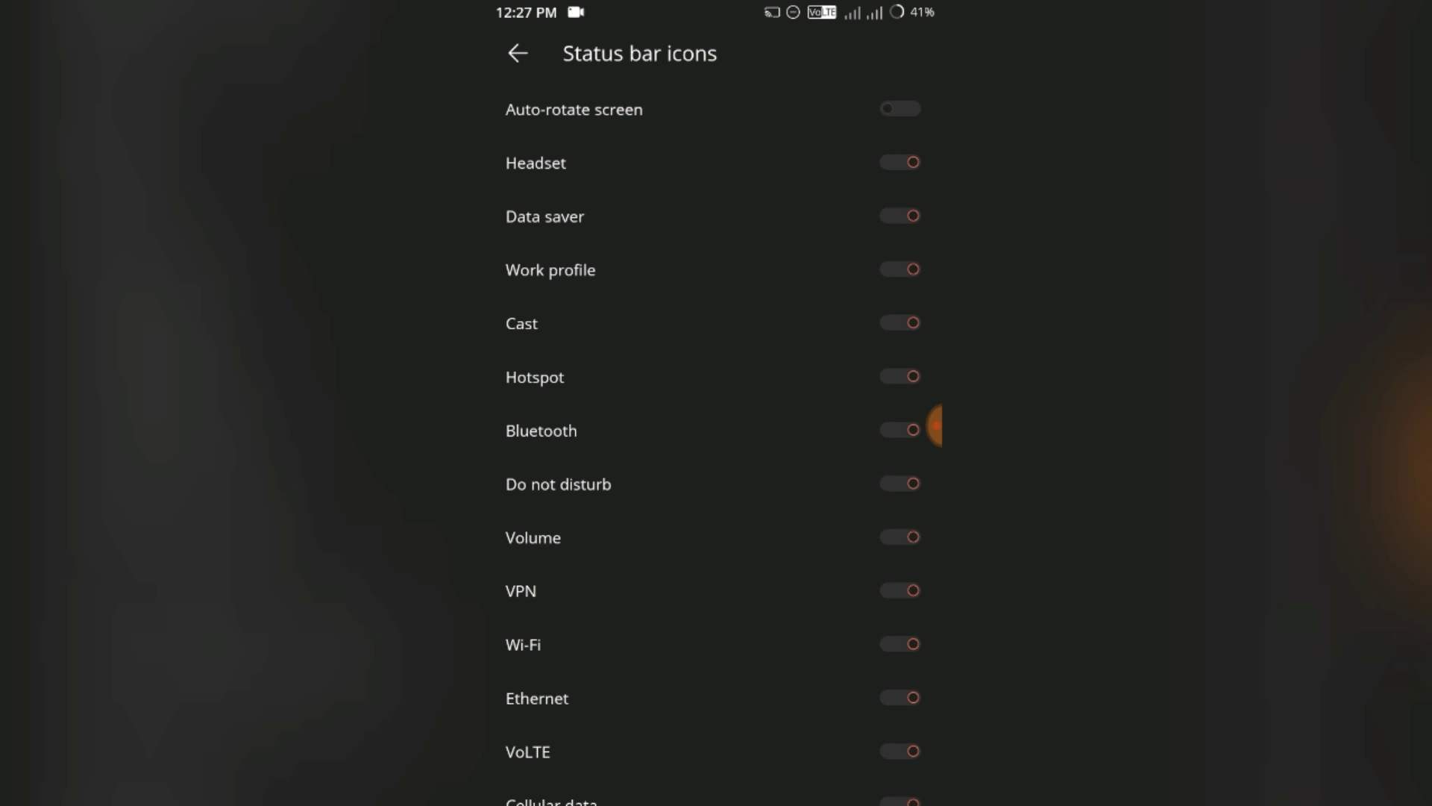
# View Venom's Clock & Date and Battery status bar pages
pyautogui.press('Escape')
pyautogui.click(604, 274)
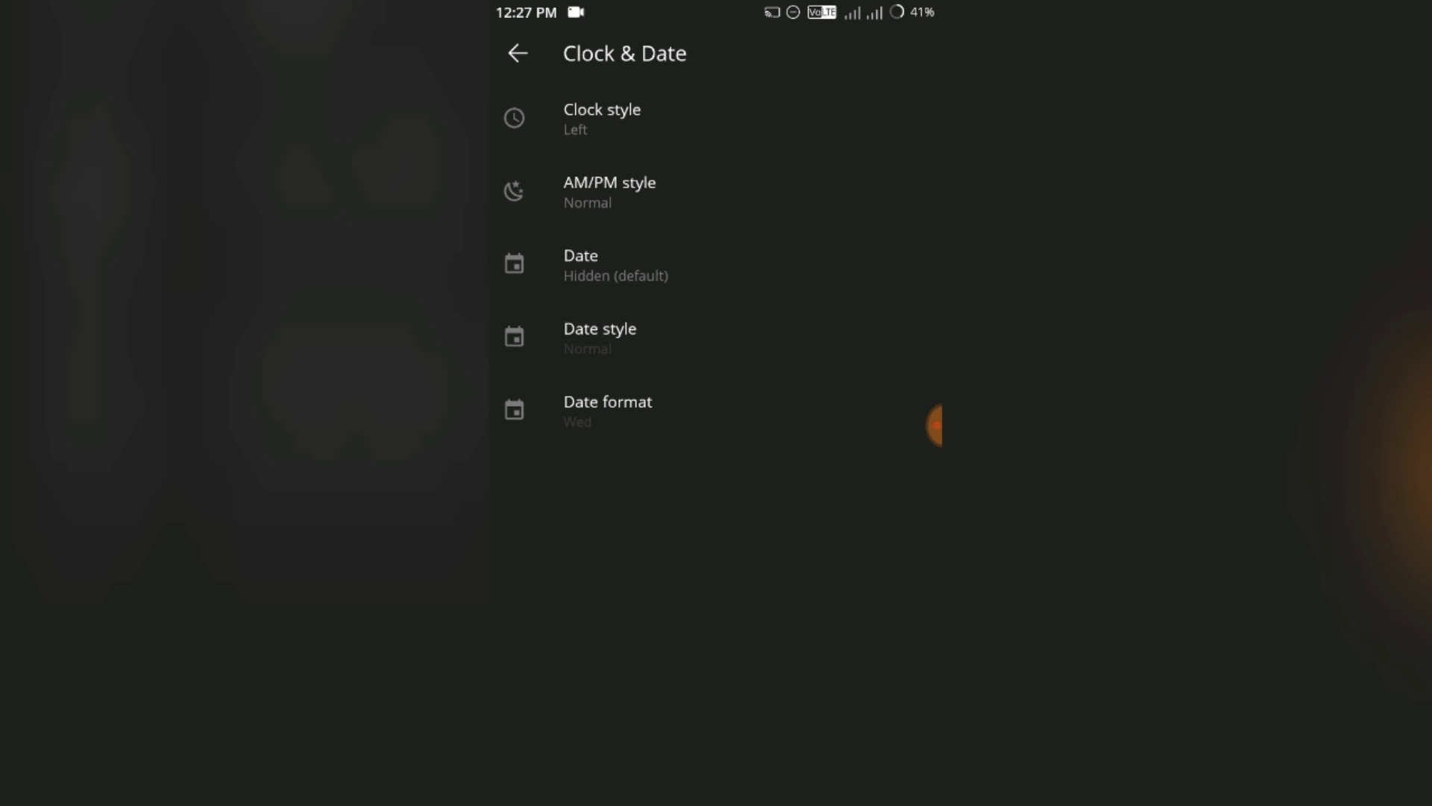
pyautogui.press('Escape')
pyautogui.click(582, 371)
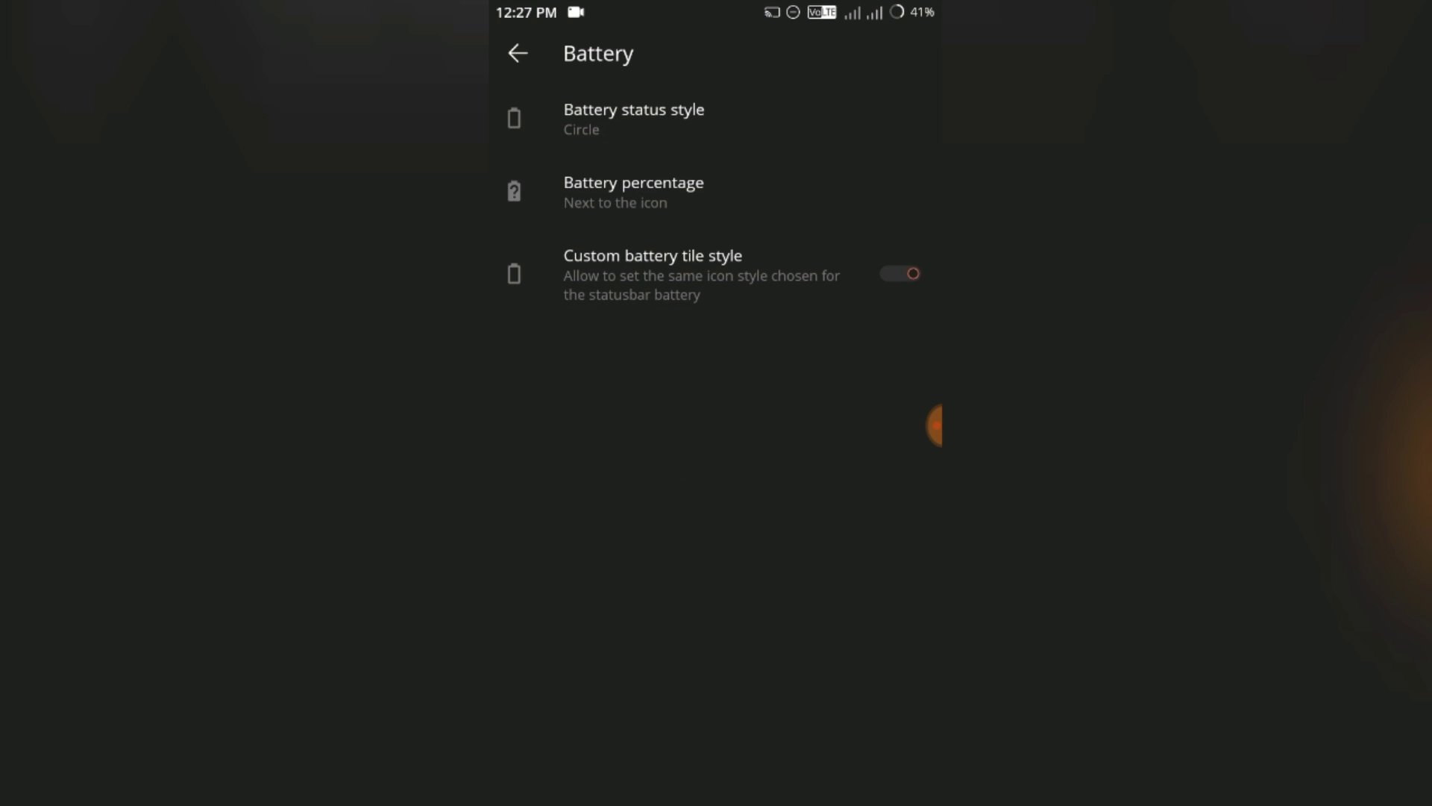
pyautogui.press('Escape')
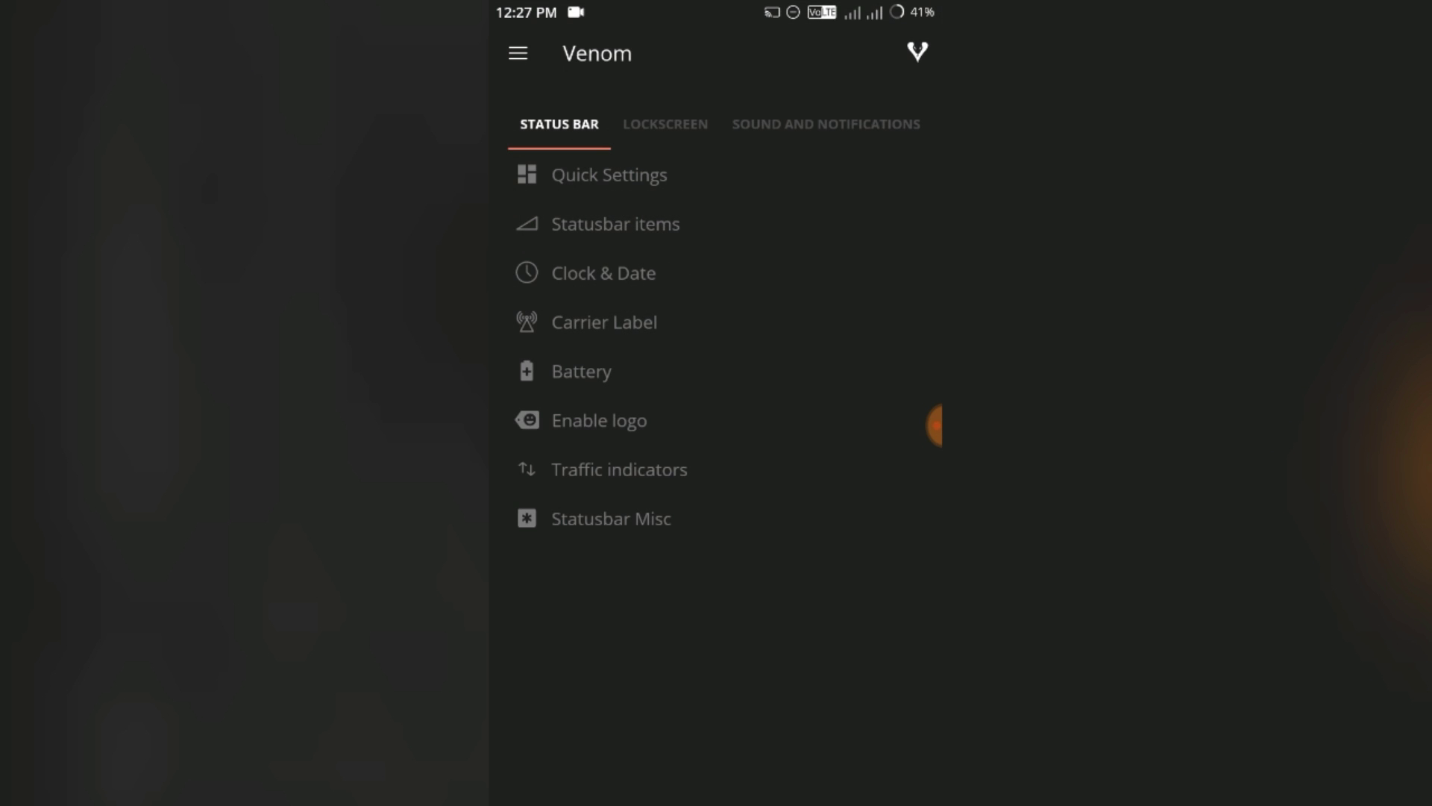
# Turn the Viper status bar logo on, then back off
pyautogui.click(598, 421)
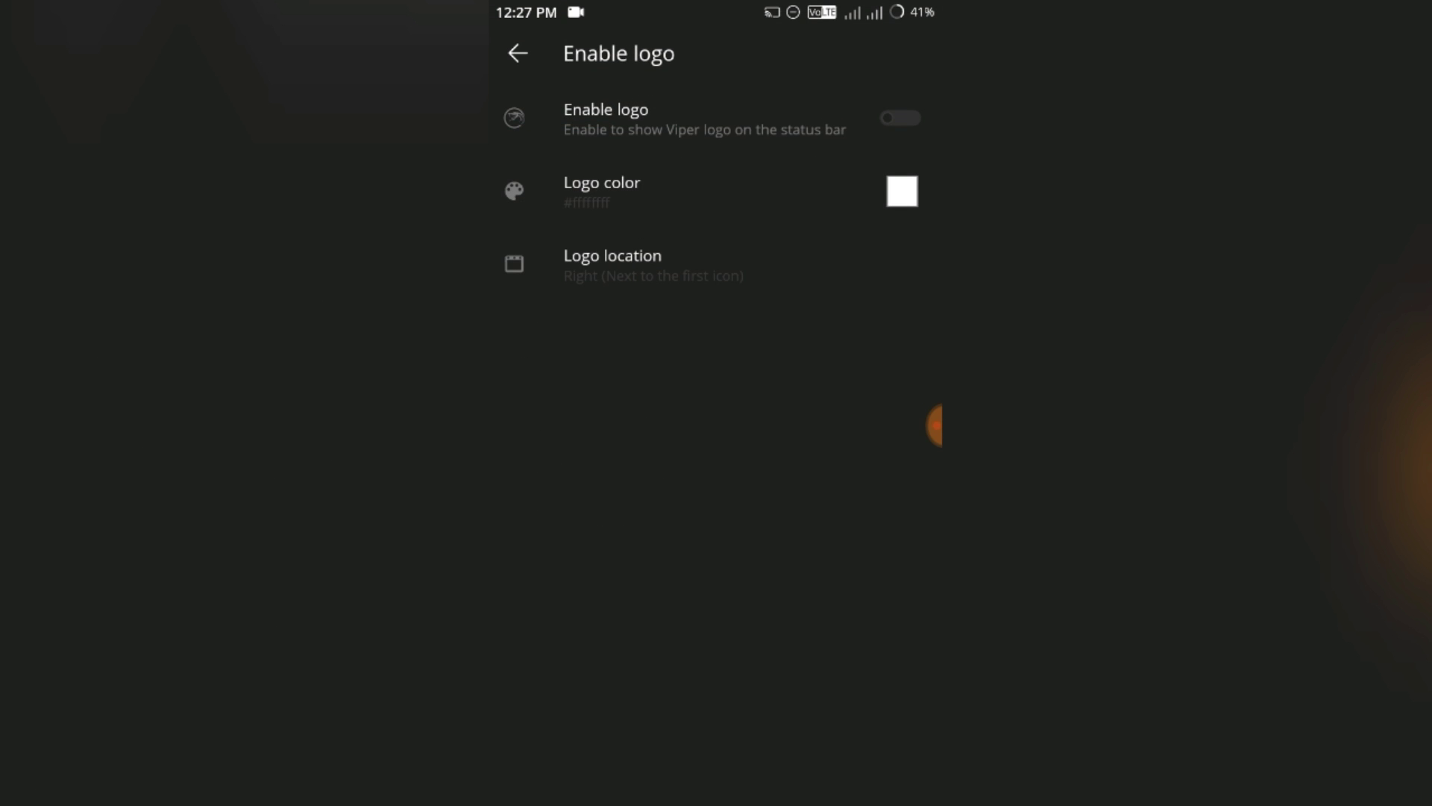
pyautogui.click(901, 117)
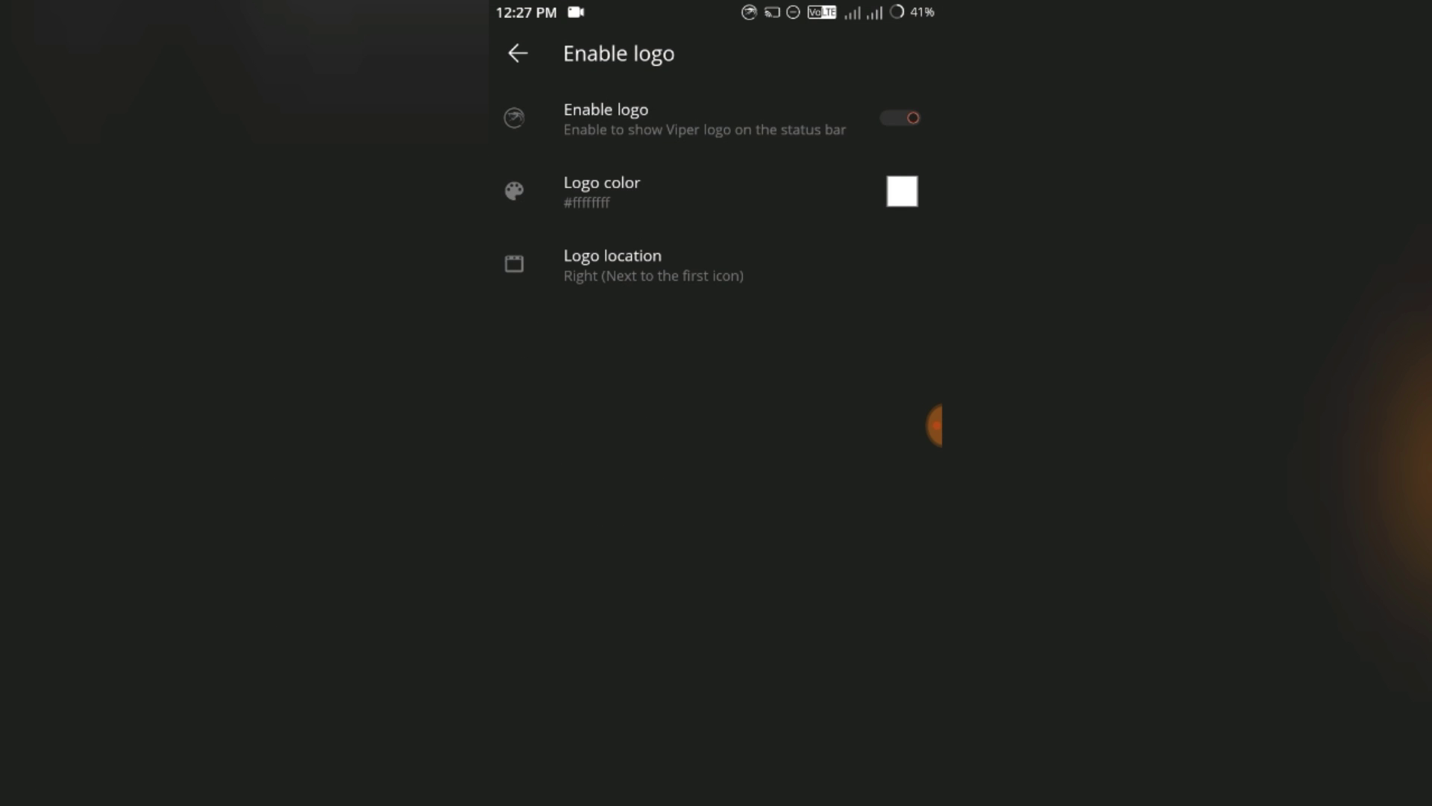
pyautogui.click(901, 118)
pyautogui.press('Escape')
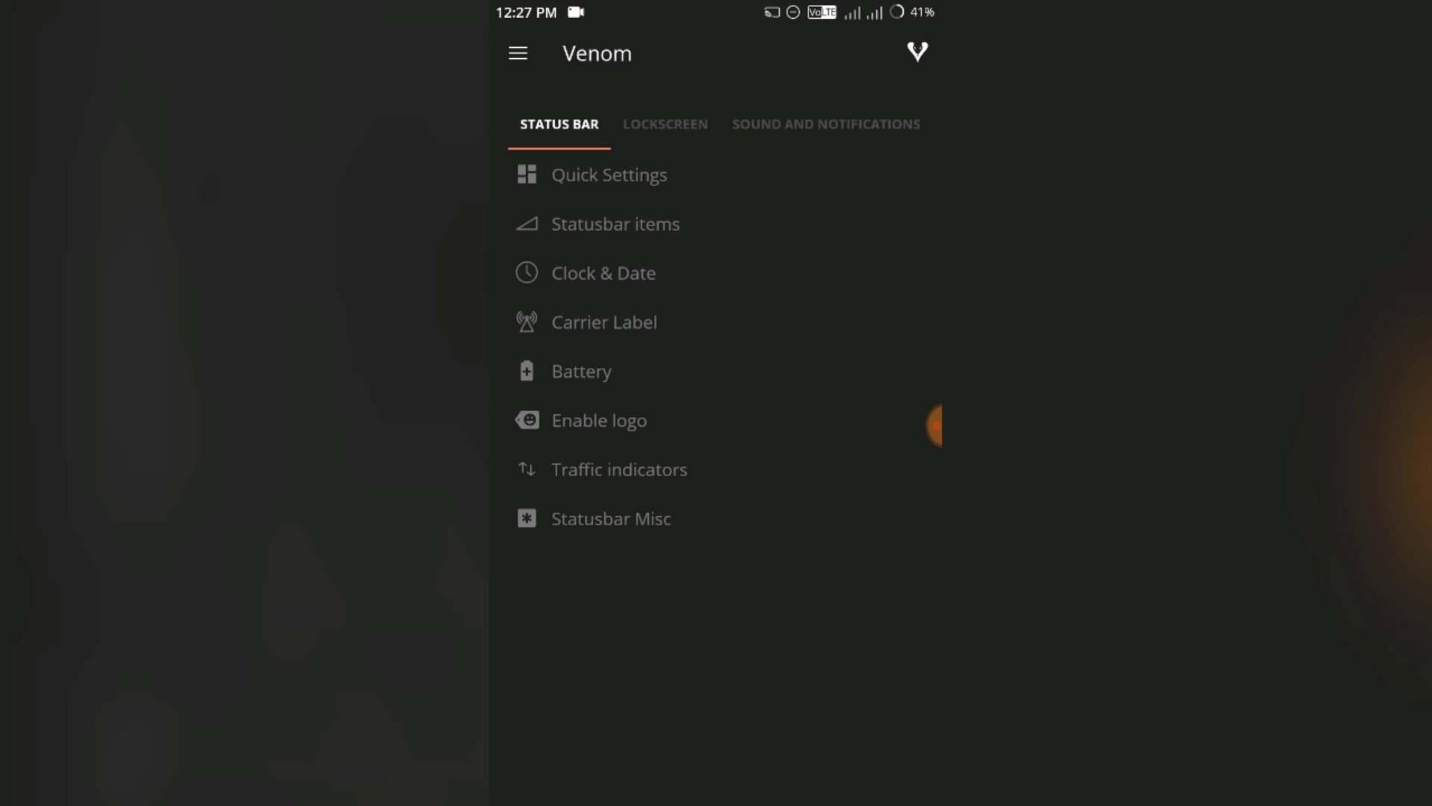
# View Traffic indicators, then toggle Statusbar Misc's Show data disabled icon, leaving it off
pyautogui.click(619, 470)
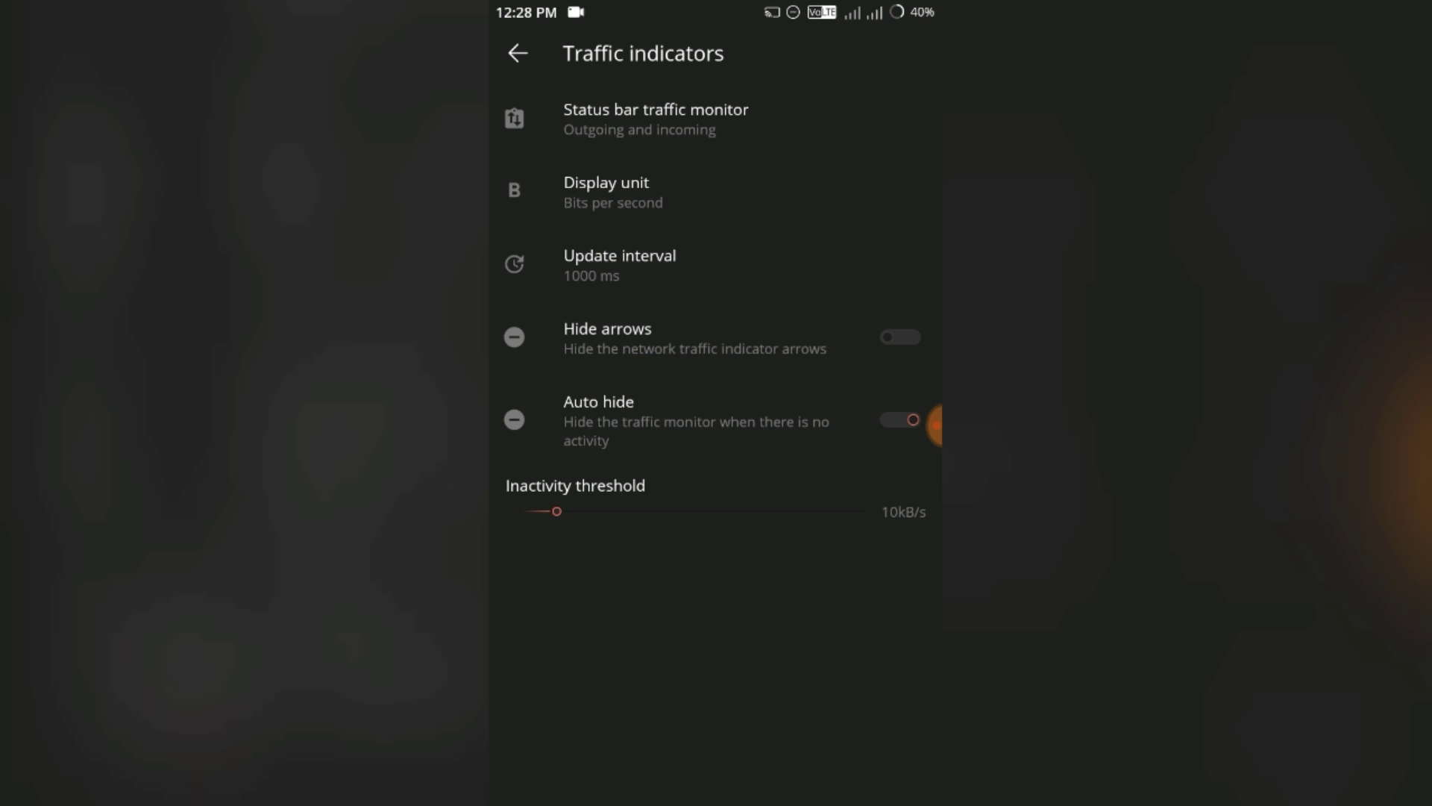
pyautogui.press('Escape')
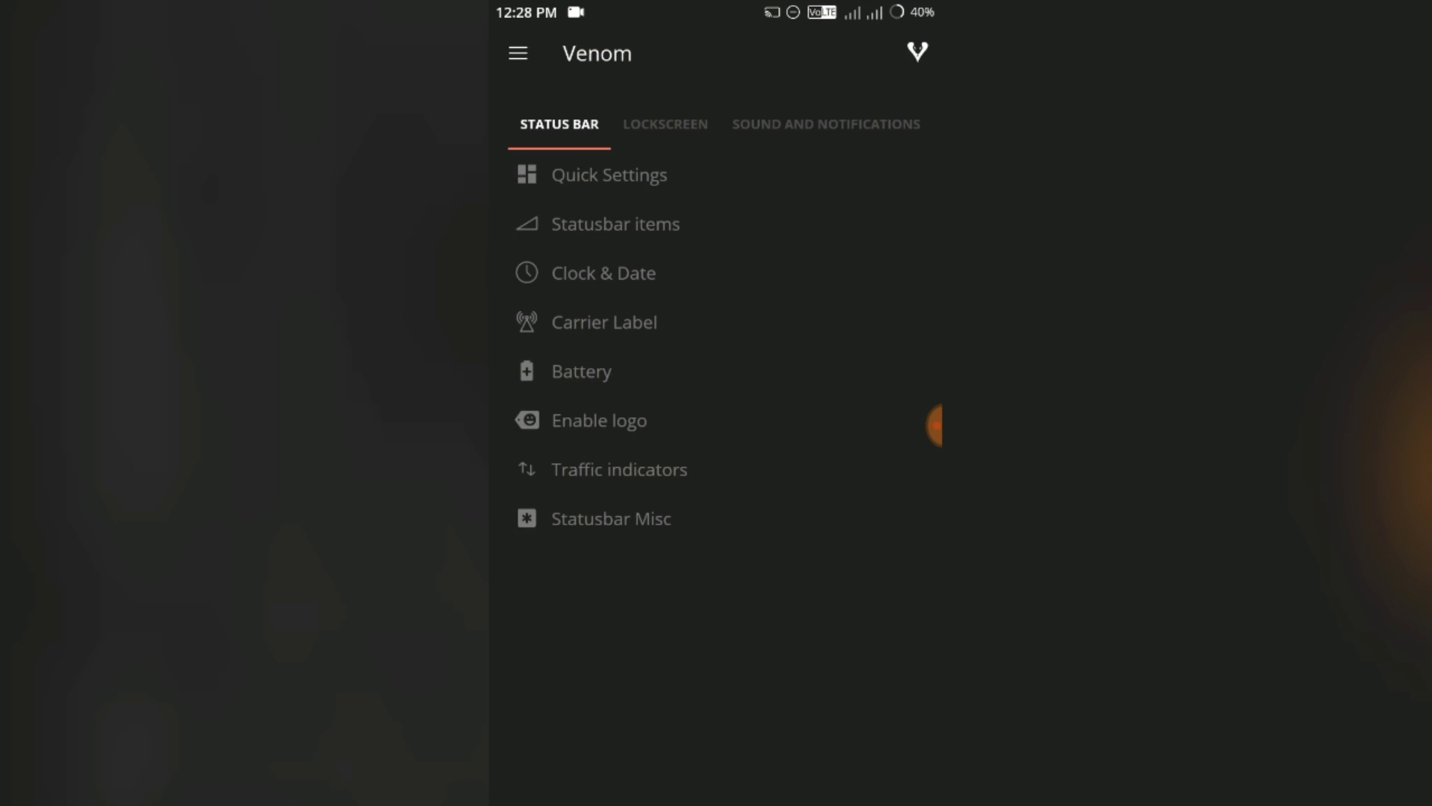
pyautogui.click(612, 519)
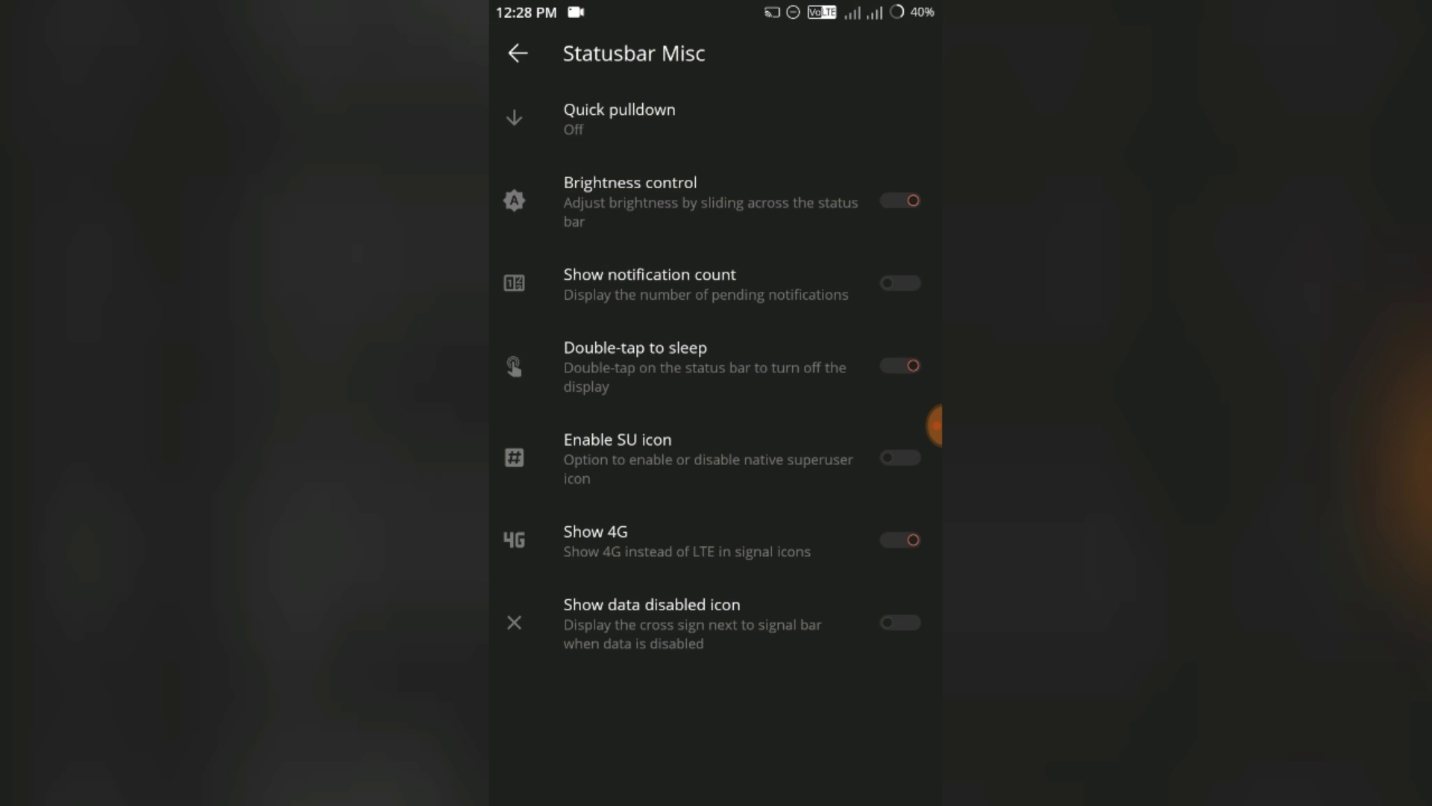
pyautogui.click(837, 614)
pyautogui.click(837, 613)
pyautogui.click(901, 623)
# View the Lockscreen Weather and Misc pages, then switch to Sound and Notifications
pyautogui.press('Escape')
pyautogui.click(664, 123)
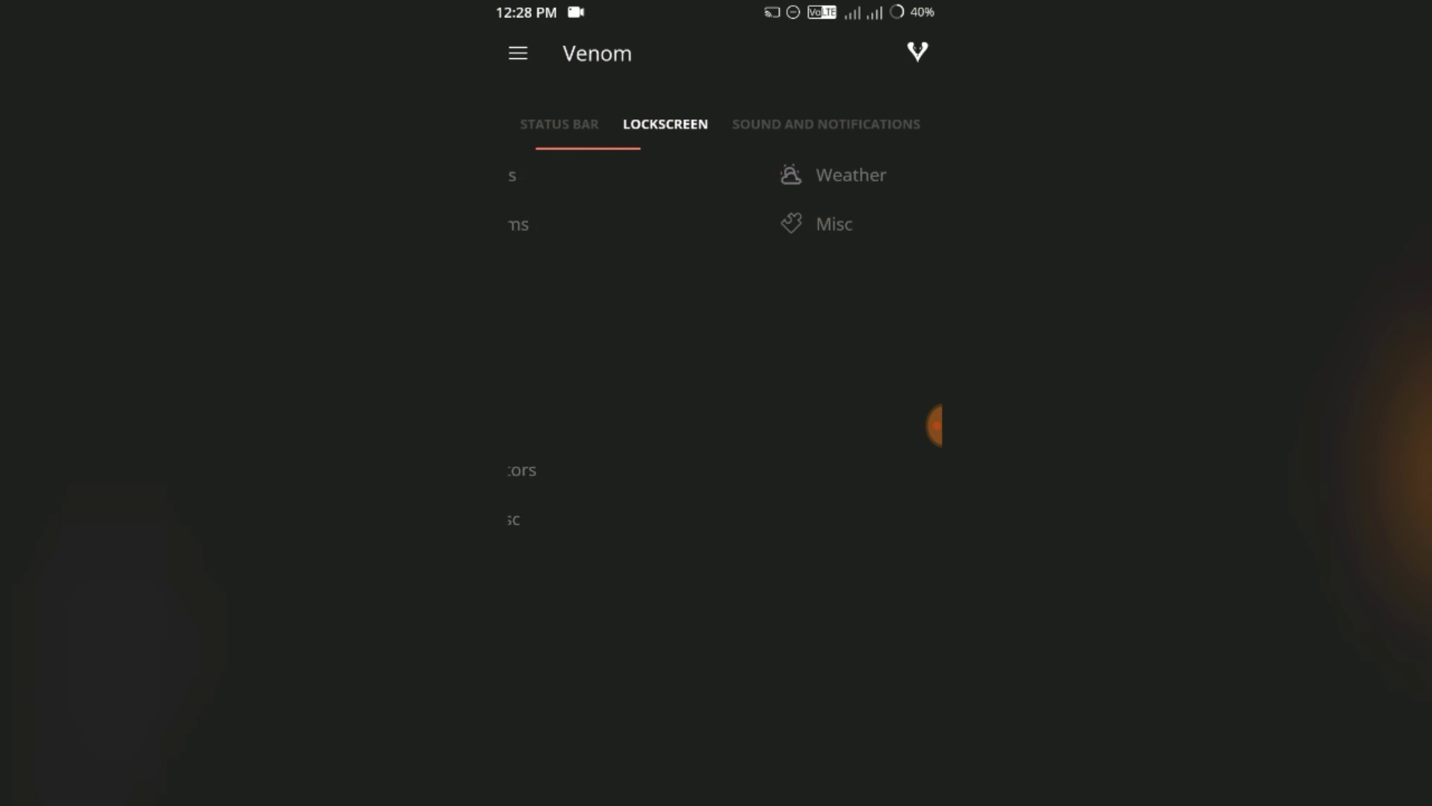
pyautogui.click(586, 175)
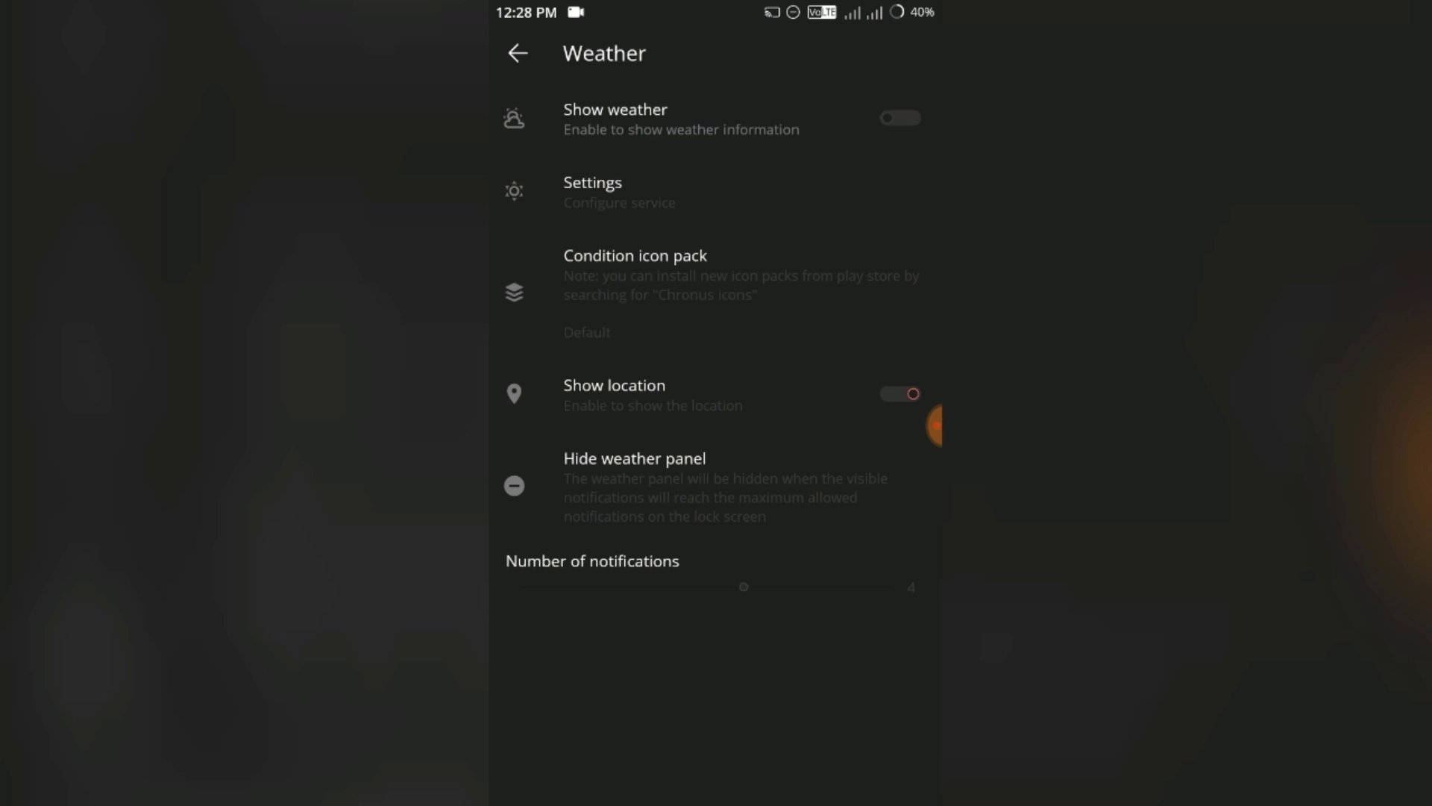
pyautogui.press('Escape')
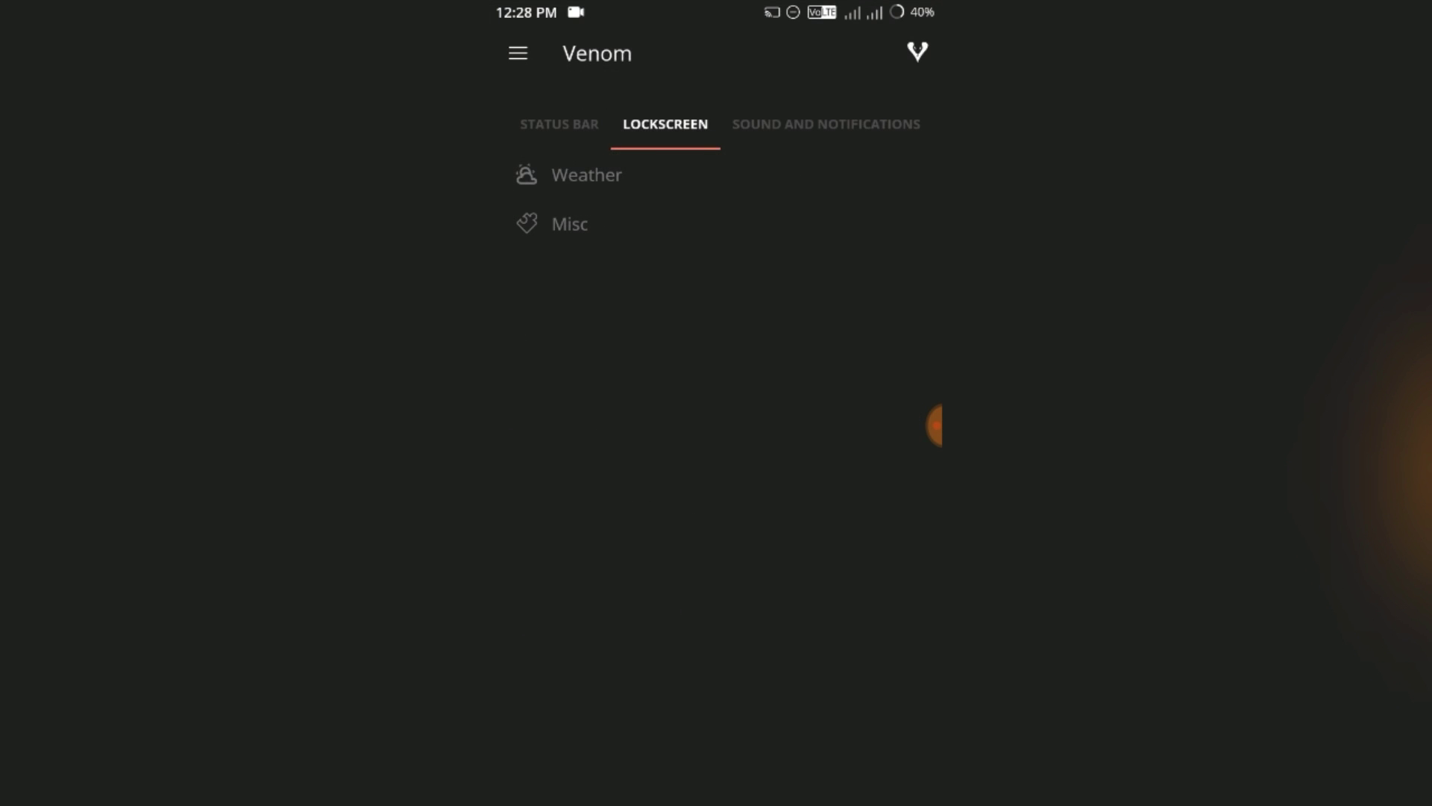
pyautogui.click(570, 225)
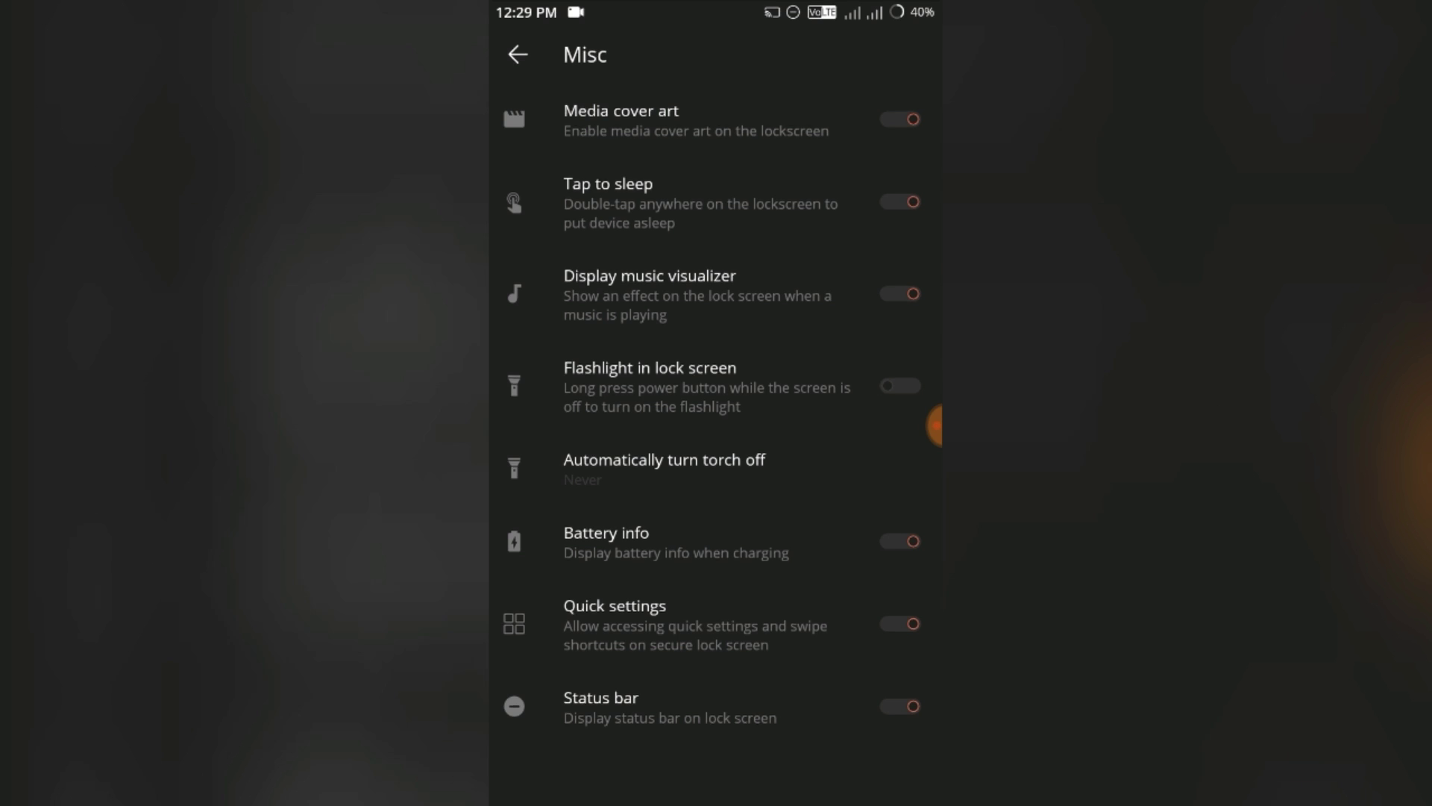
pyautogui.press('Escape')
pyautogui.click(825, 123)
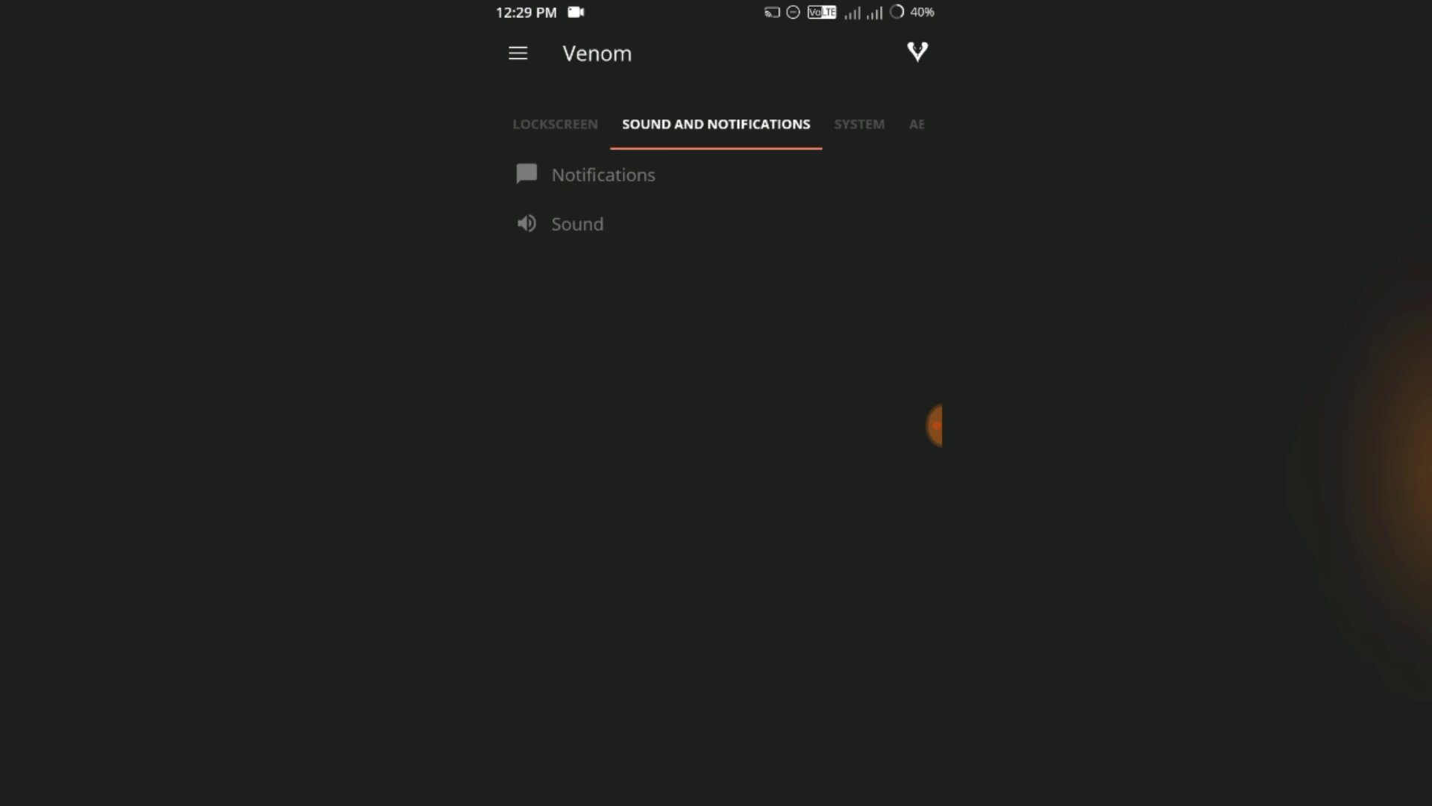
# View Venom's Notifications settings, then open the Sound settings page
pyautogui.click(602, 176)
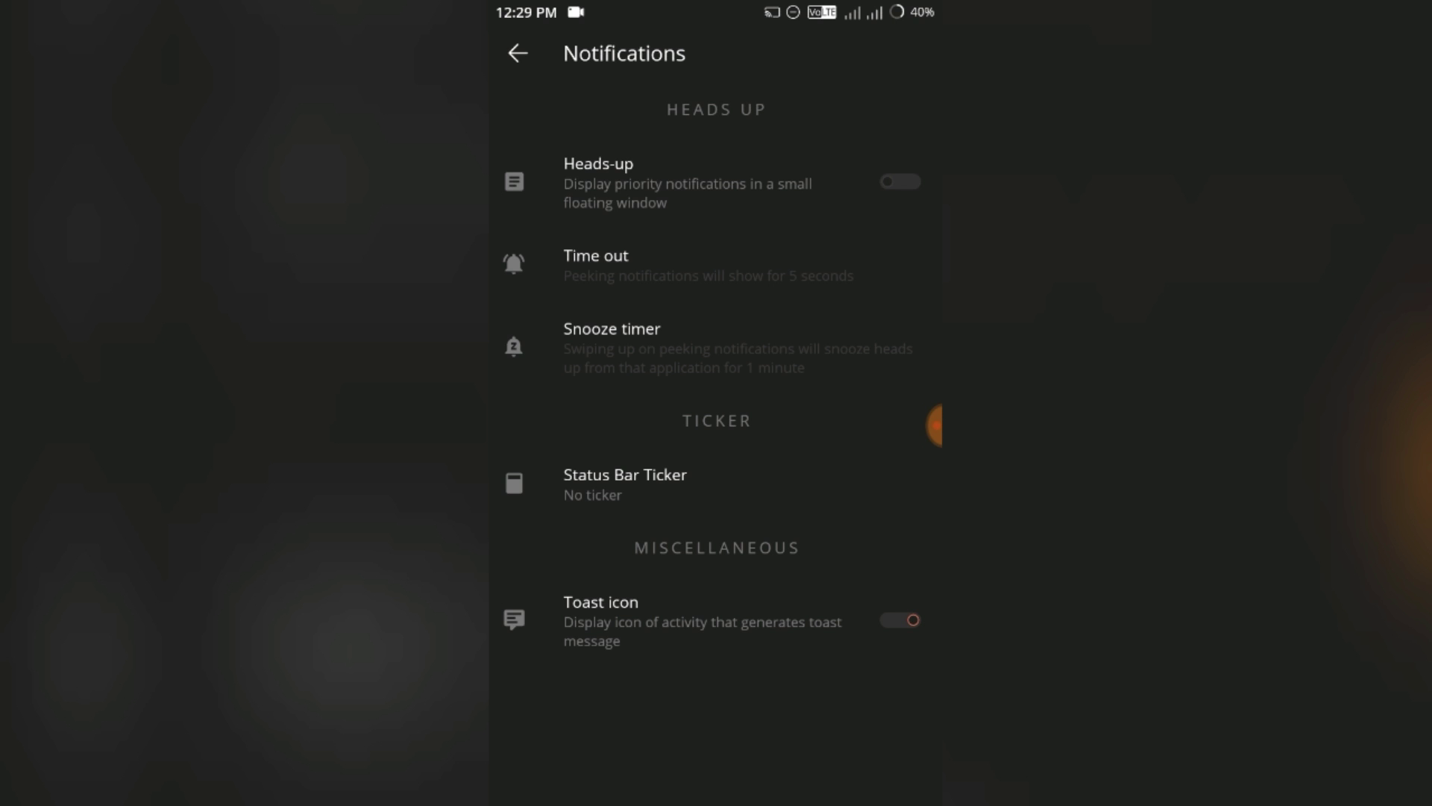
pyautogui.press('Escape')
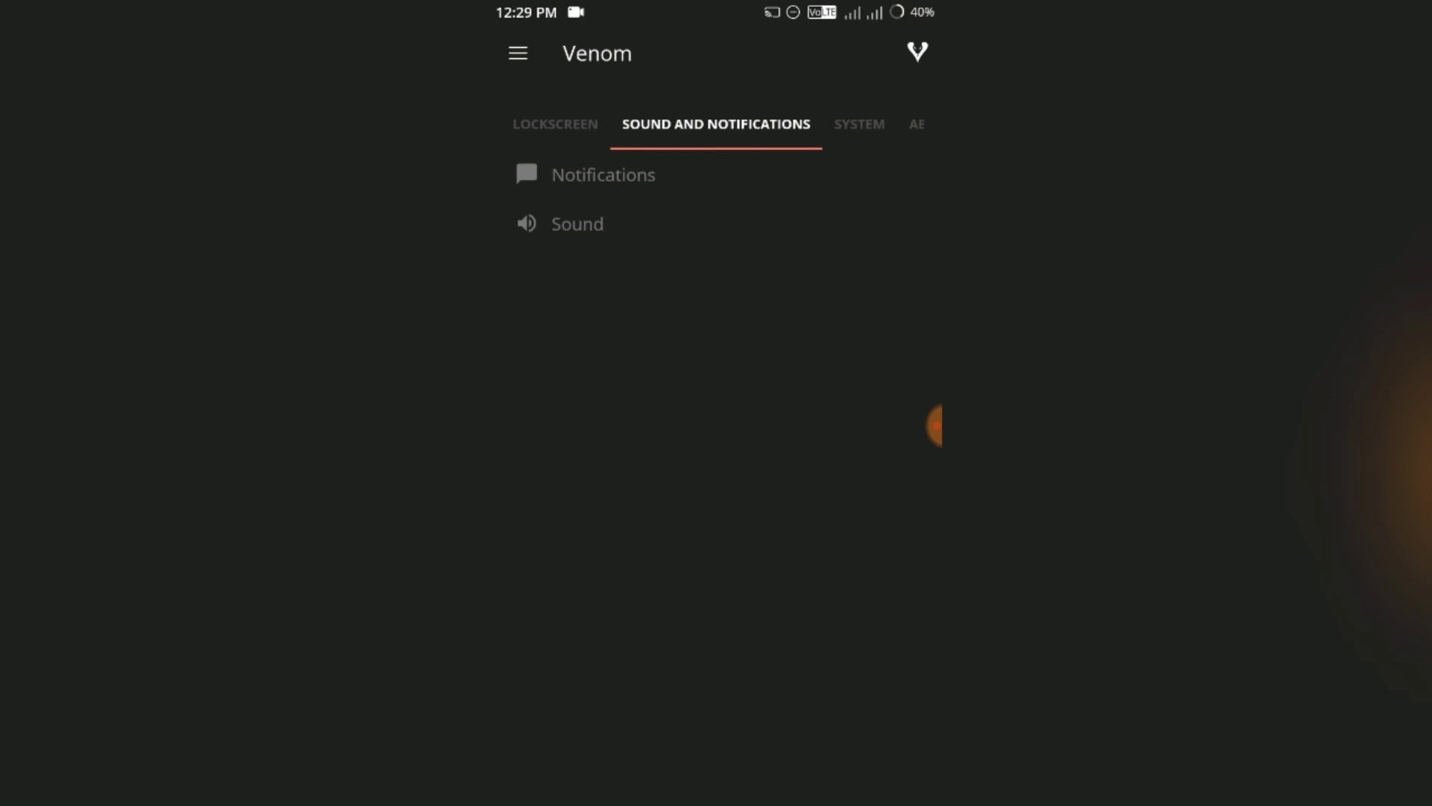
pyautogui.click(578, 225)
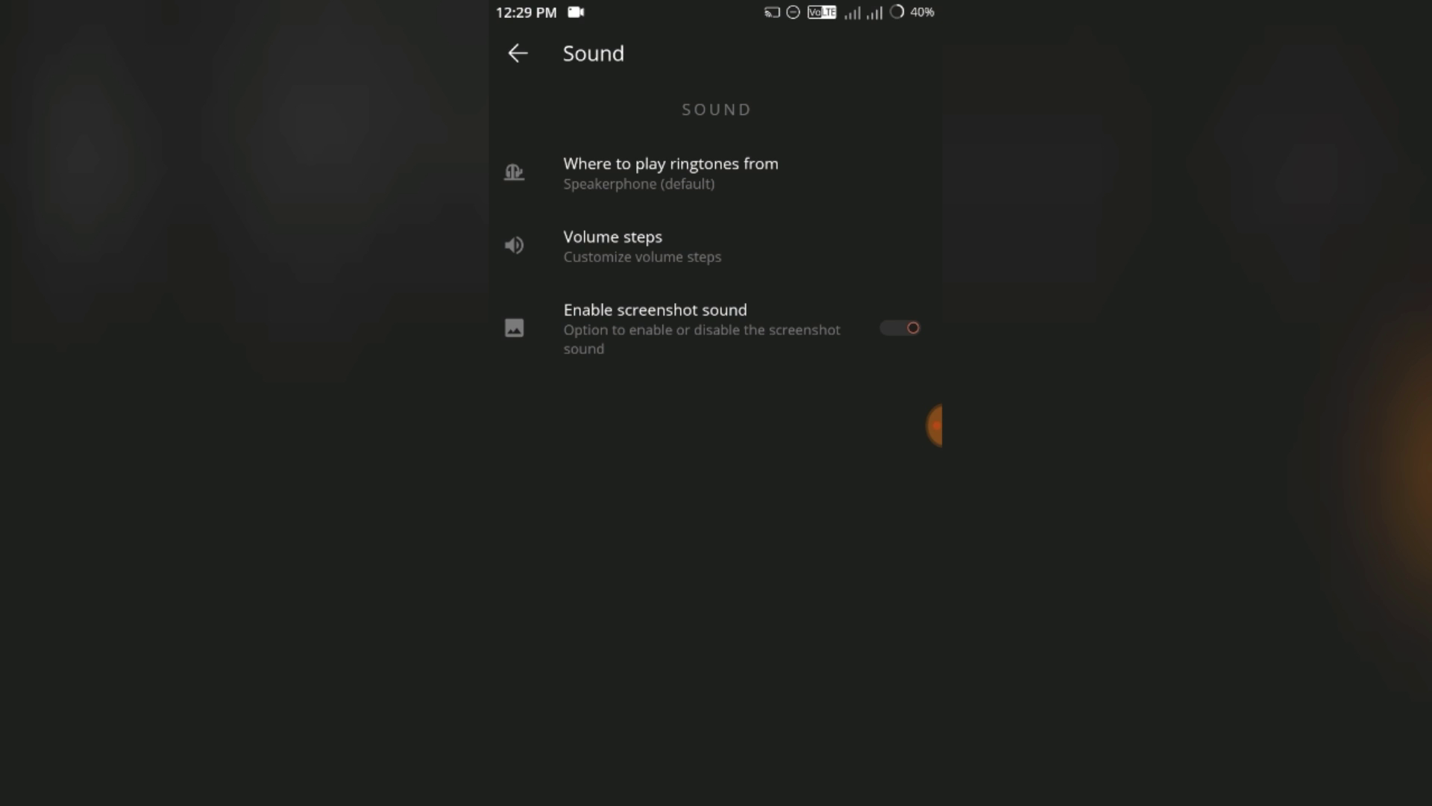
# Switch to Venom's System tab and briefly view Theme resources
pyautogui.press('Escape')
pyautogui.click(860, 121)
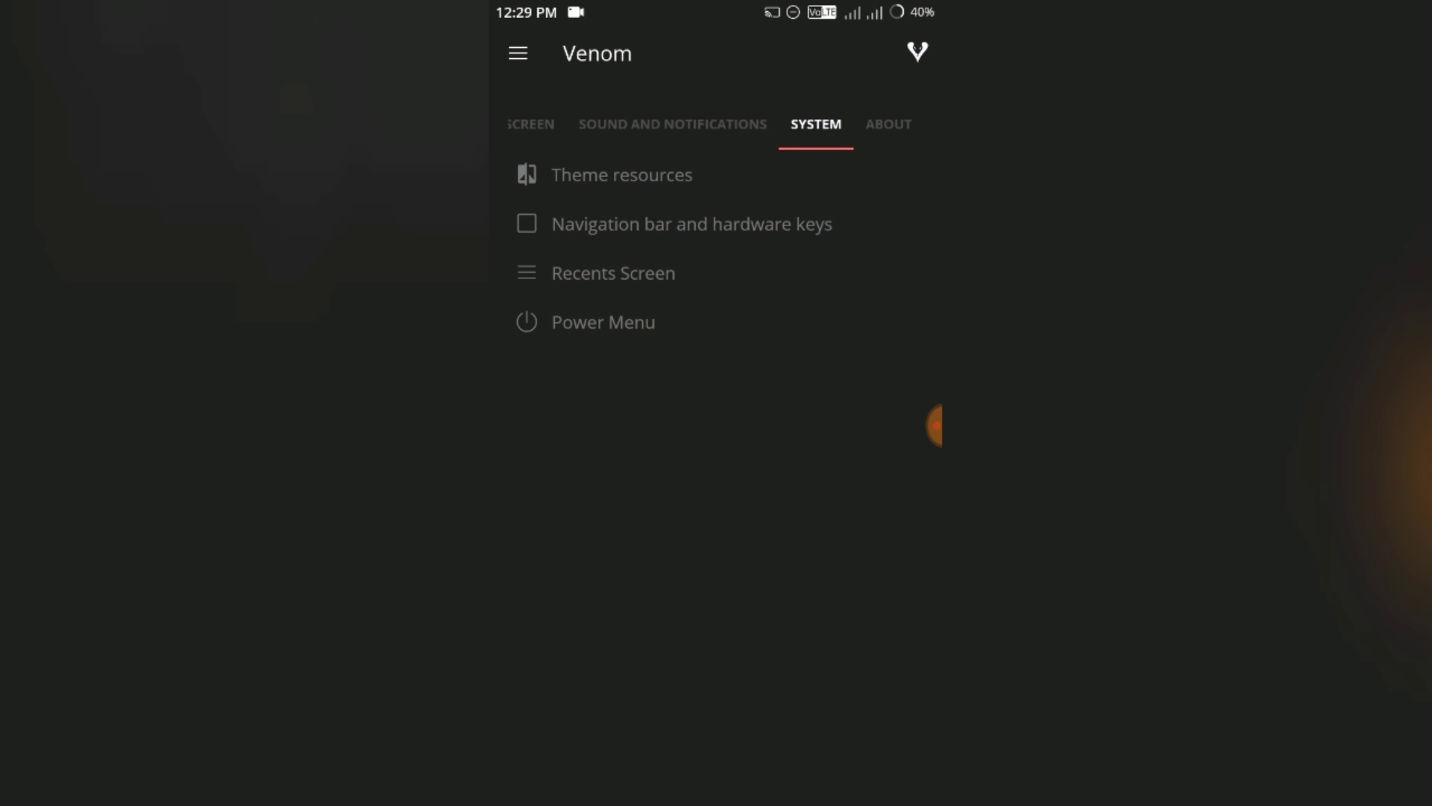
pyautogui.click(622, 176)
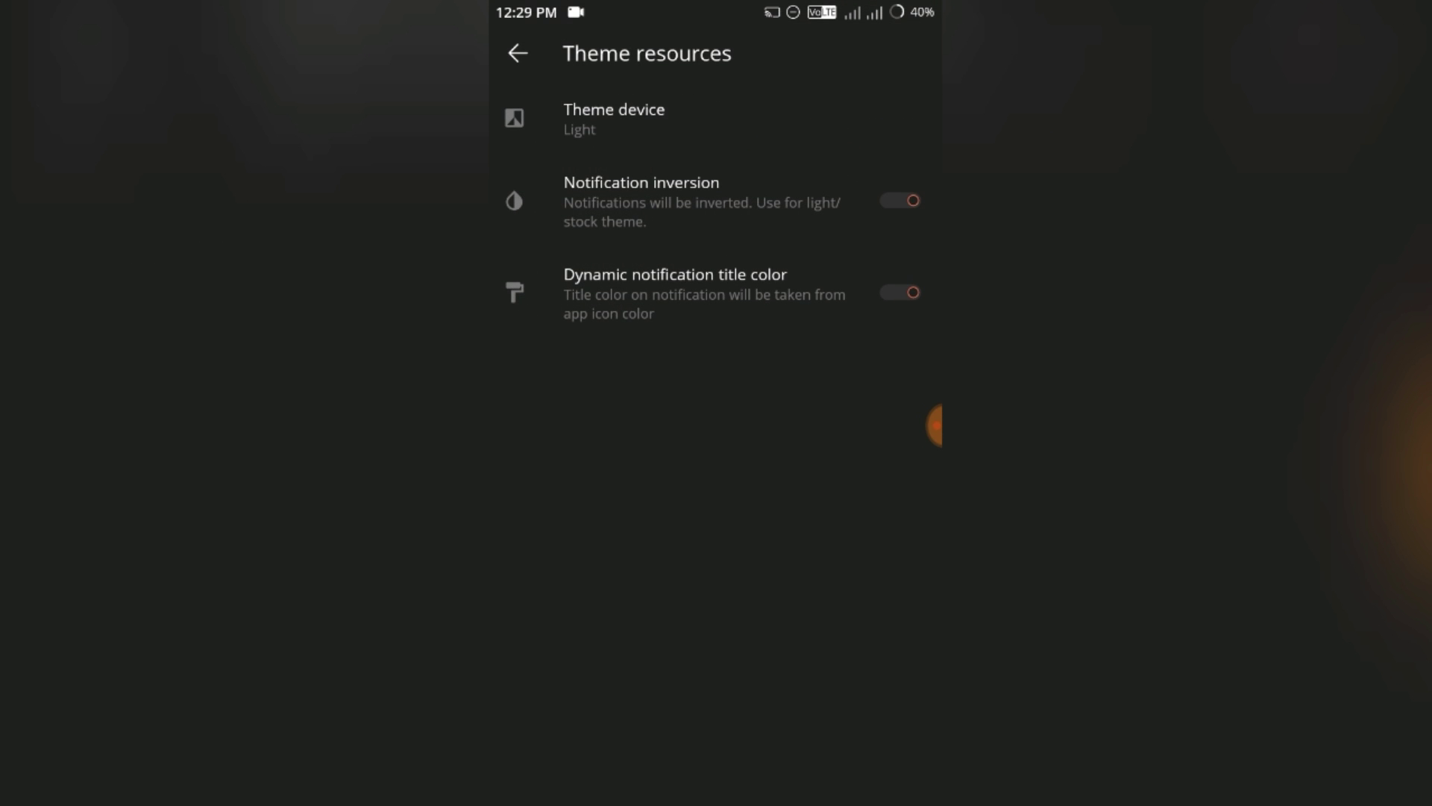
pyautogui.press('Escape')
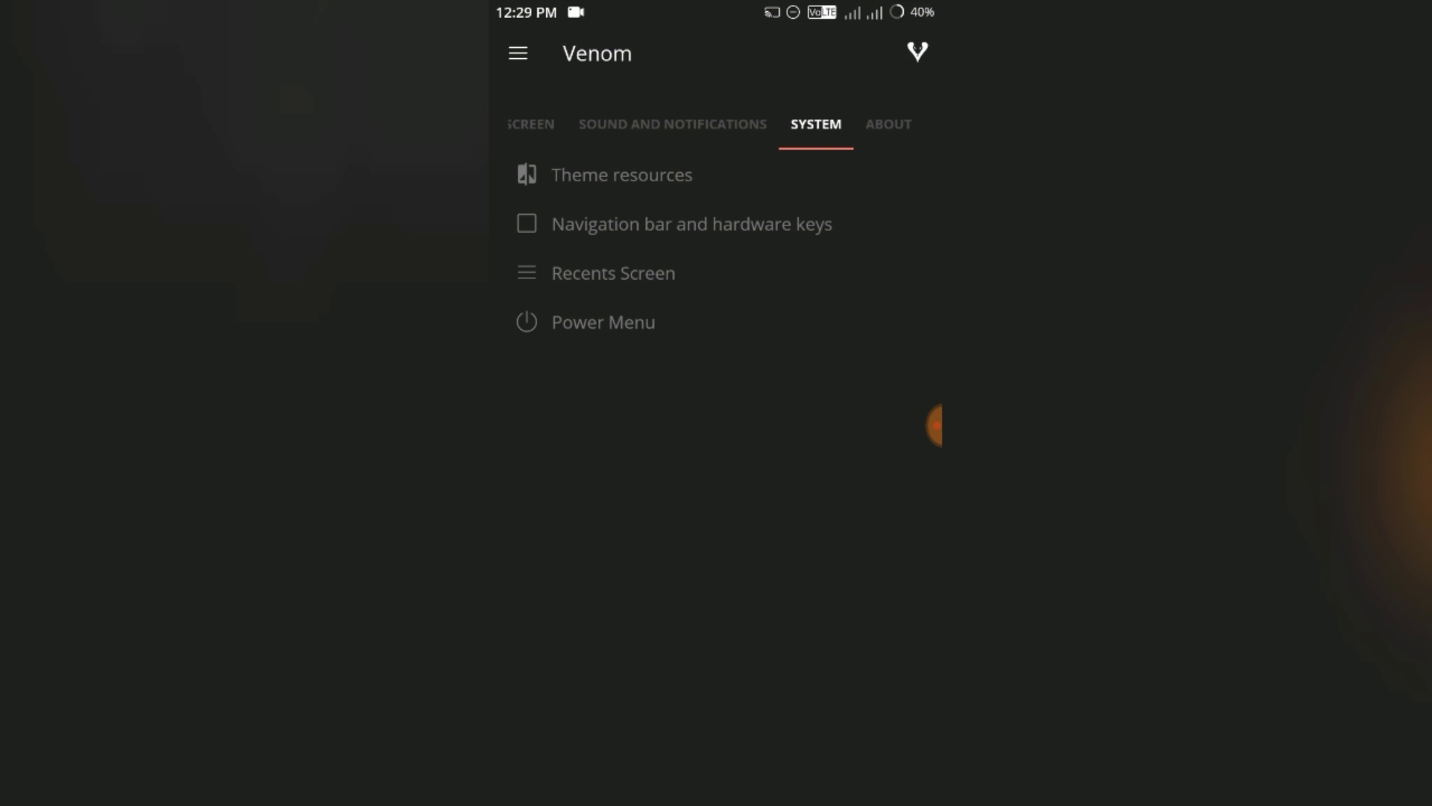
# Check the Theme device choices twice in Theme resources, keeping Light
pyautogui.click(622, 175)
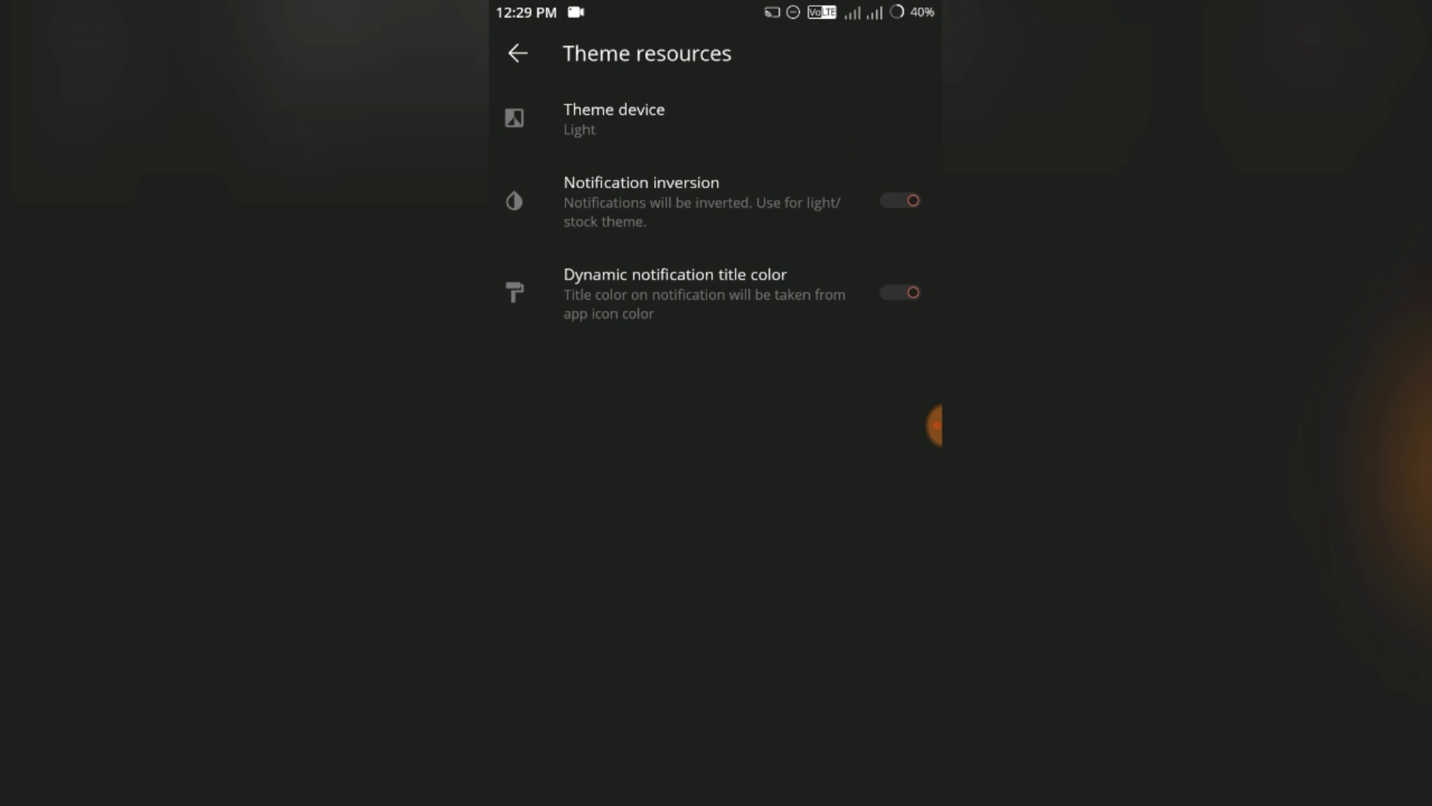
pyautogui.click(613, 117)
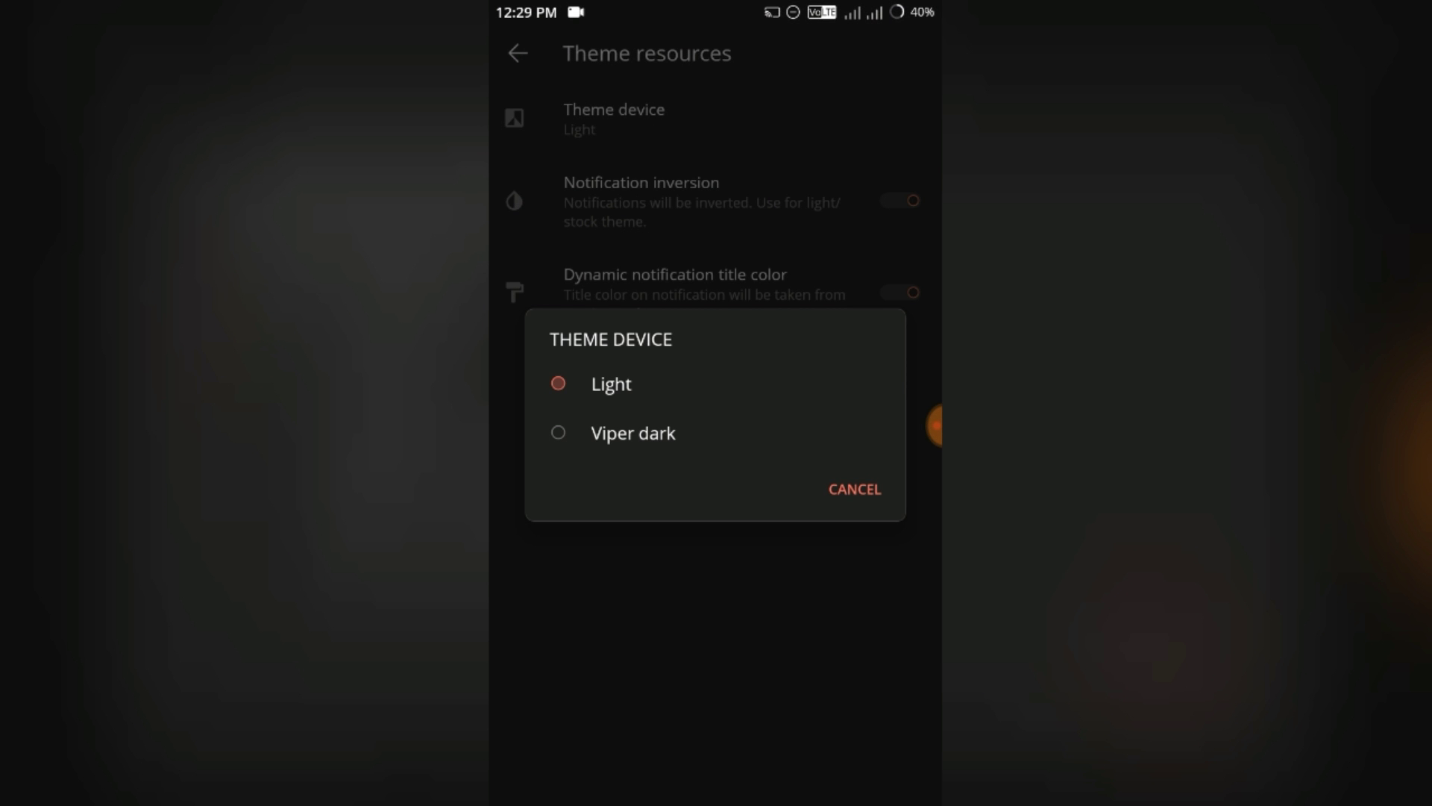
pyautogui.click(611, 385)
pyautogui.click(614, 118)
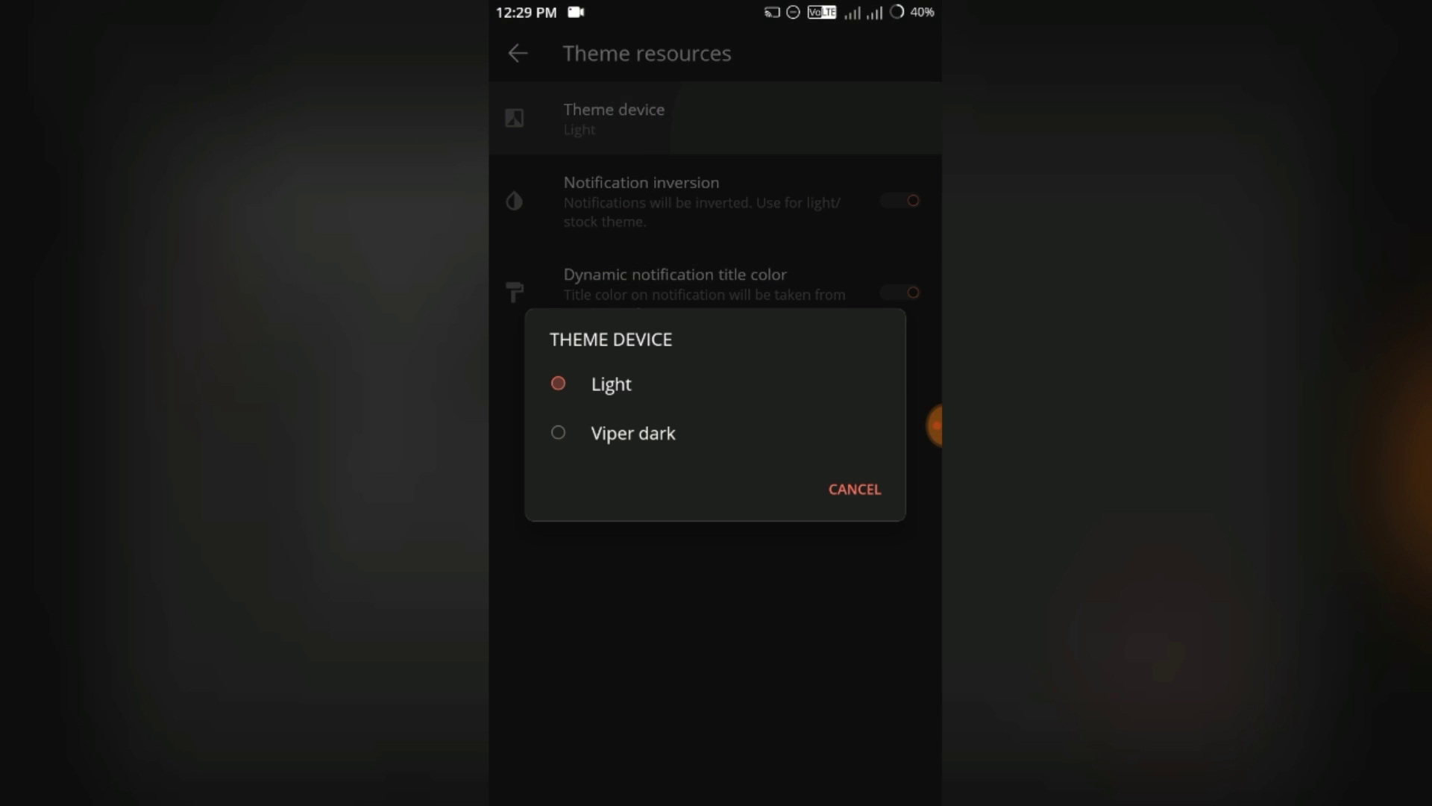
pyautogui.click(611, 383)
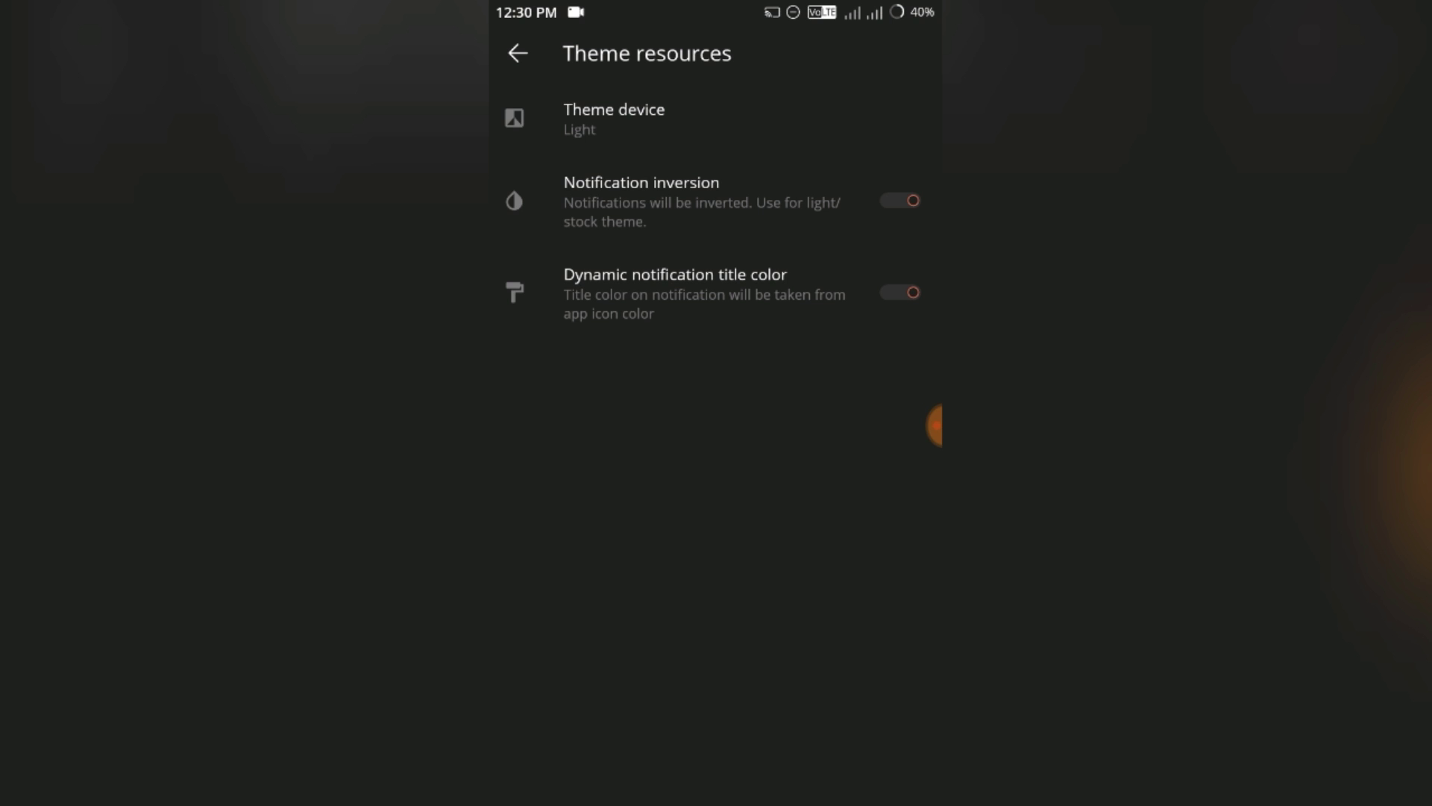
pyautogui.click(517, 53)
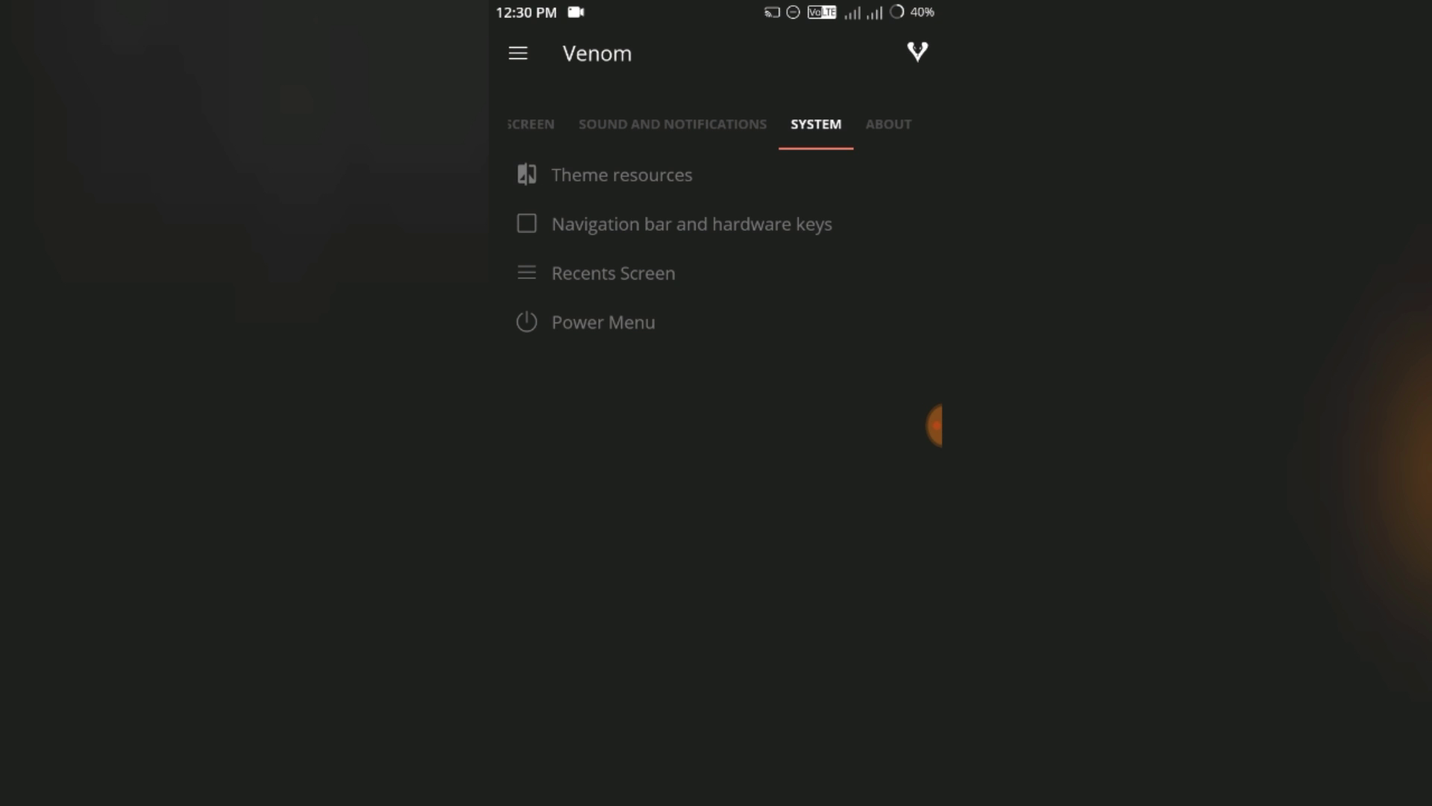
# View the Navigation bar and hardware keys settings, then return to System
pyautogui.click(691, 224)
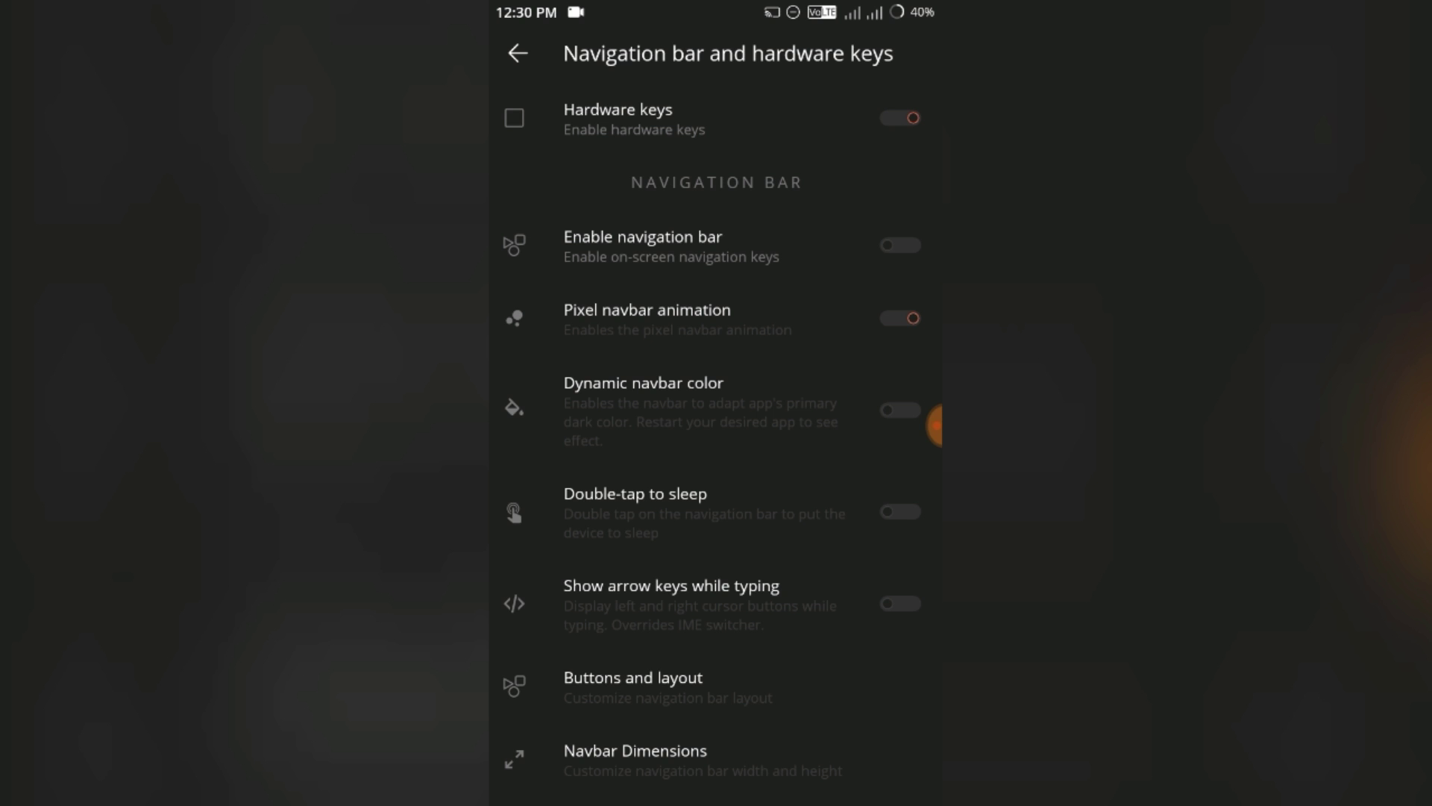
pyautogui.scroll(-2, 716, 447)
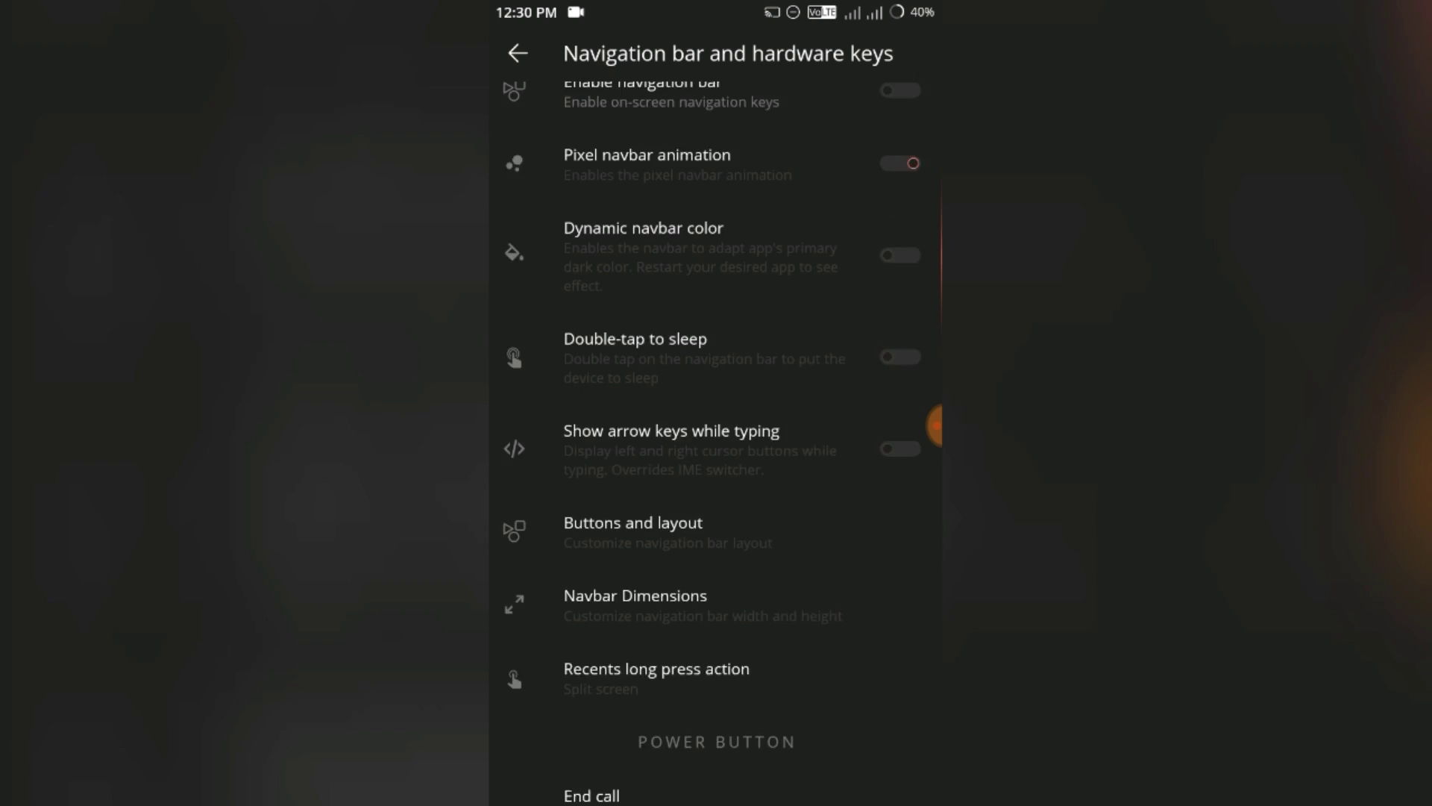
pyautogui.scroll(-3, 716, 447)
pyautogui.scroll(-4, 717, 448)
pyautogui.scroll(-4, 716, 447)
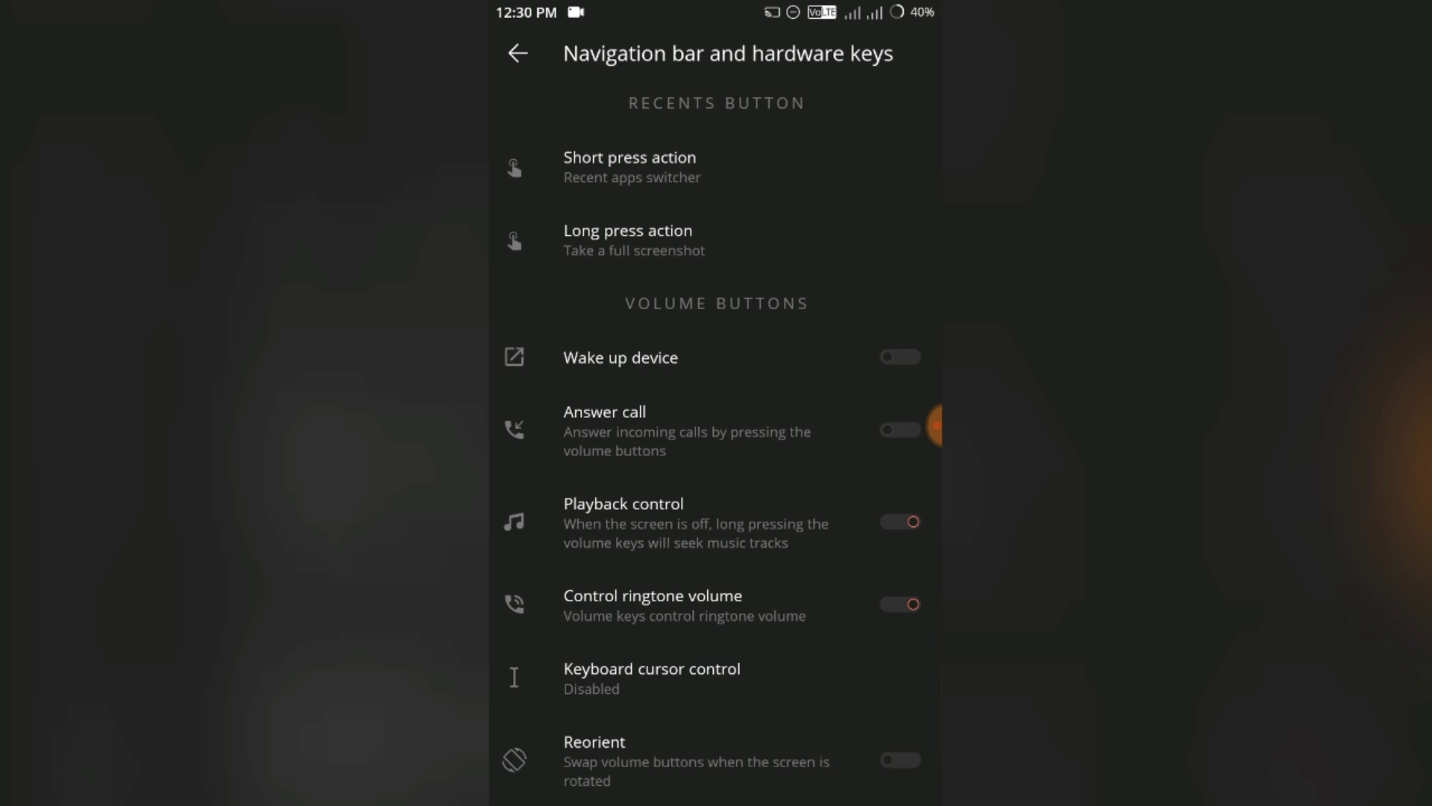
pyautogui.scroll(3, 717, 448)
pyautogui.scroll(1, 716, 448)
pyautogui.scroll(-3, 717, 448)
pyautogui.scroll(-1, 716, 448)
pyautogui.press('Escape')
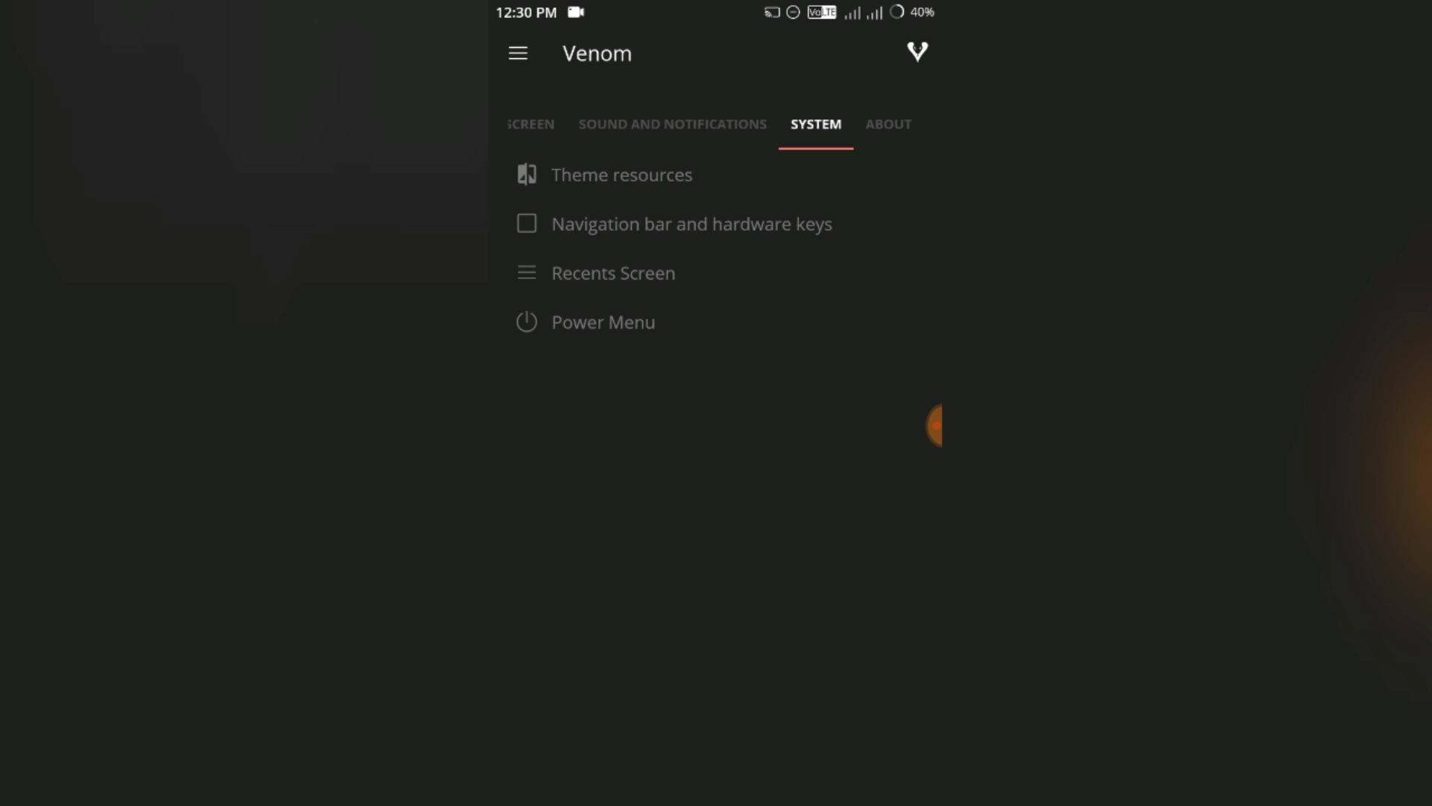
# Check Recents Style and clear-all location choices, keeping Cards and Bottom right
pyautogui.click(613, 274)
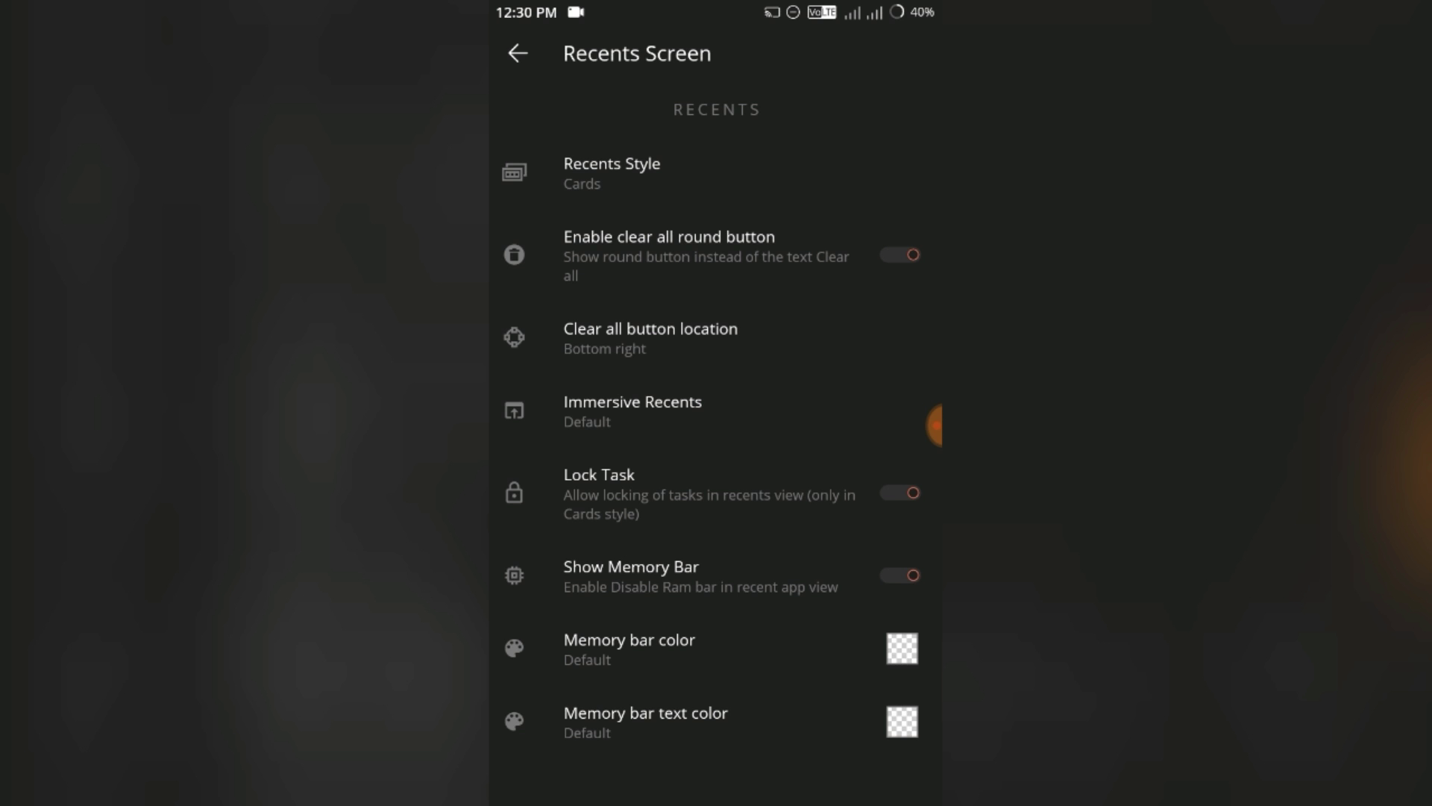
pyautogui.click(612, 173)
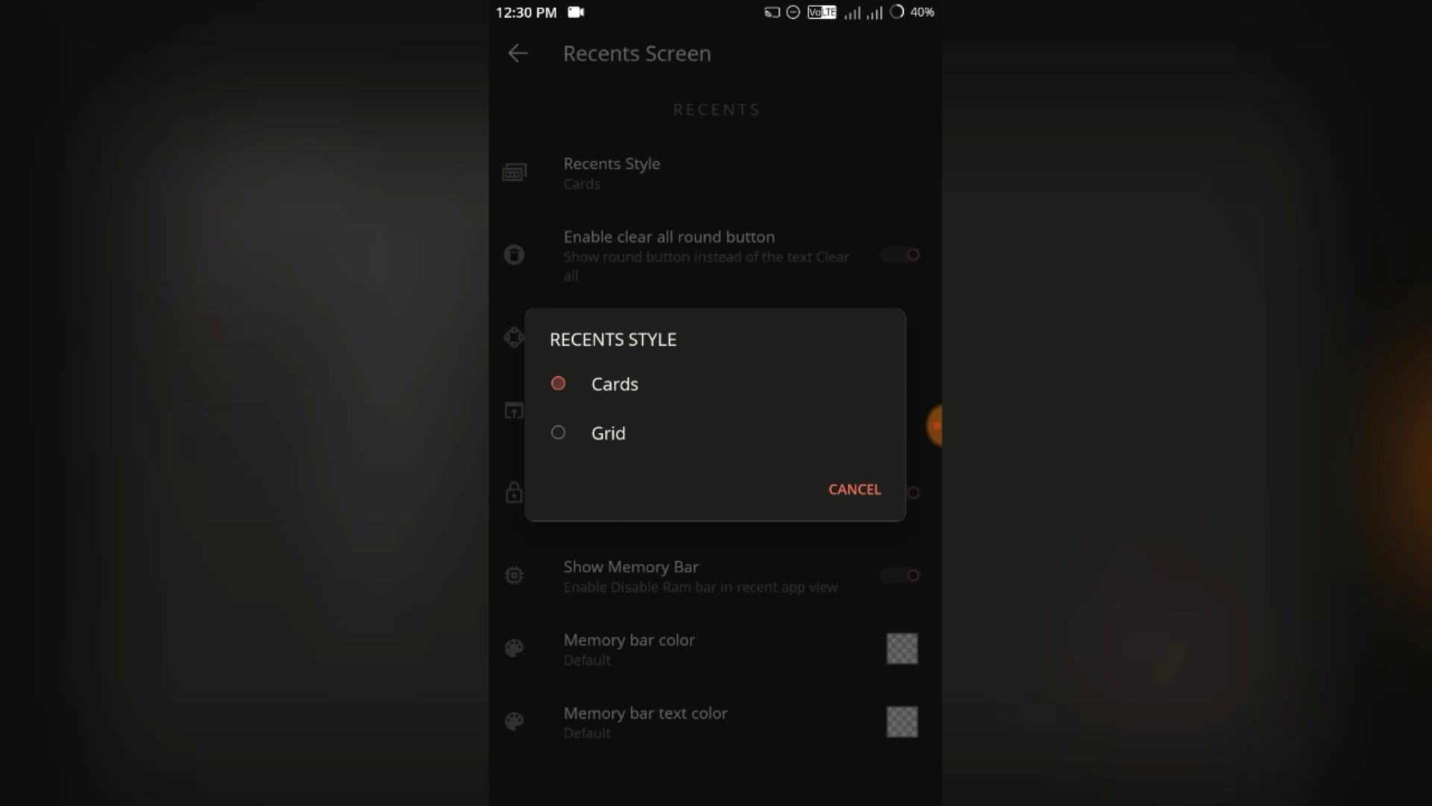
pyautogui.press('Escape')
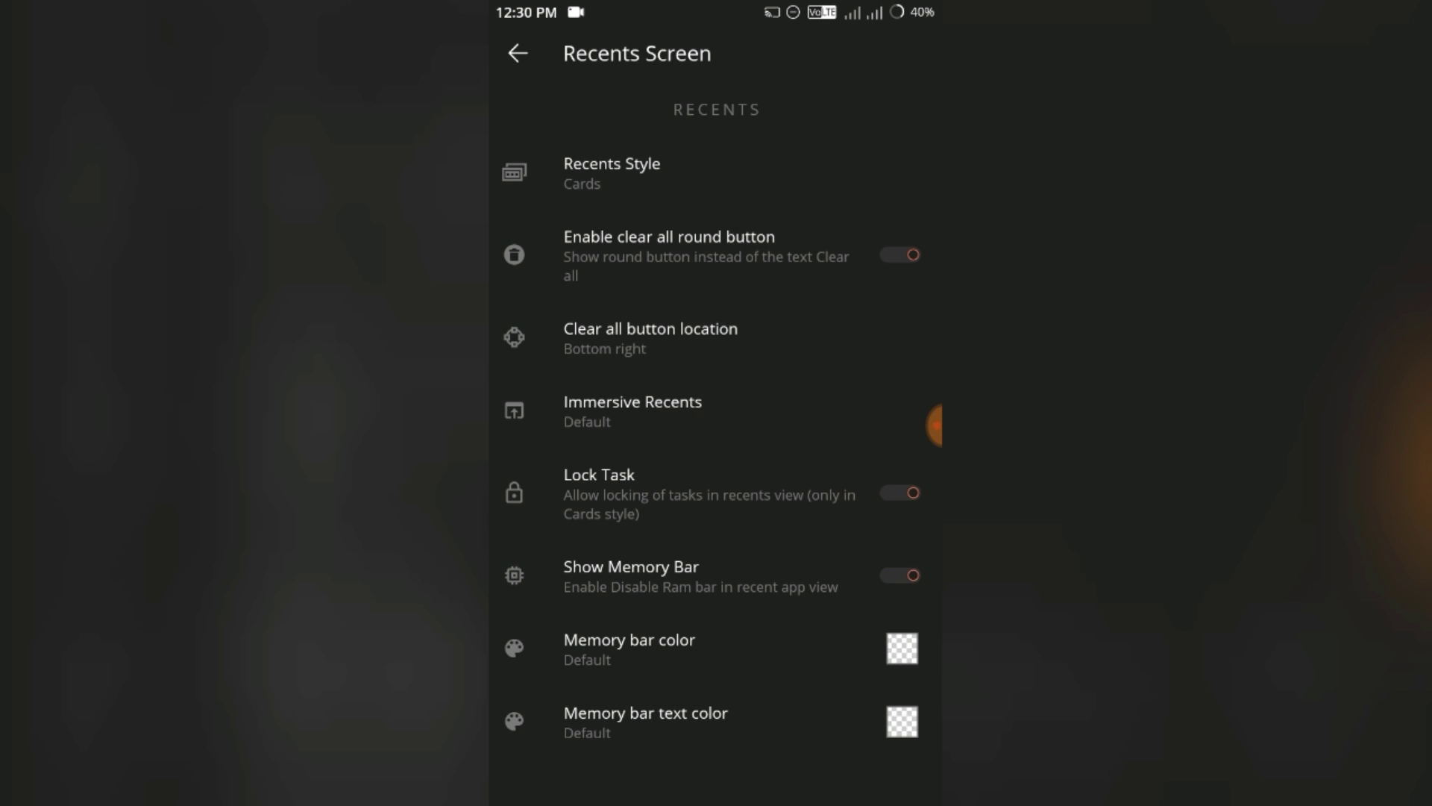
pyautogui.click(651, 336)
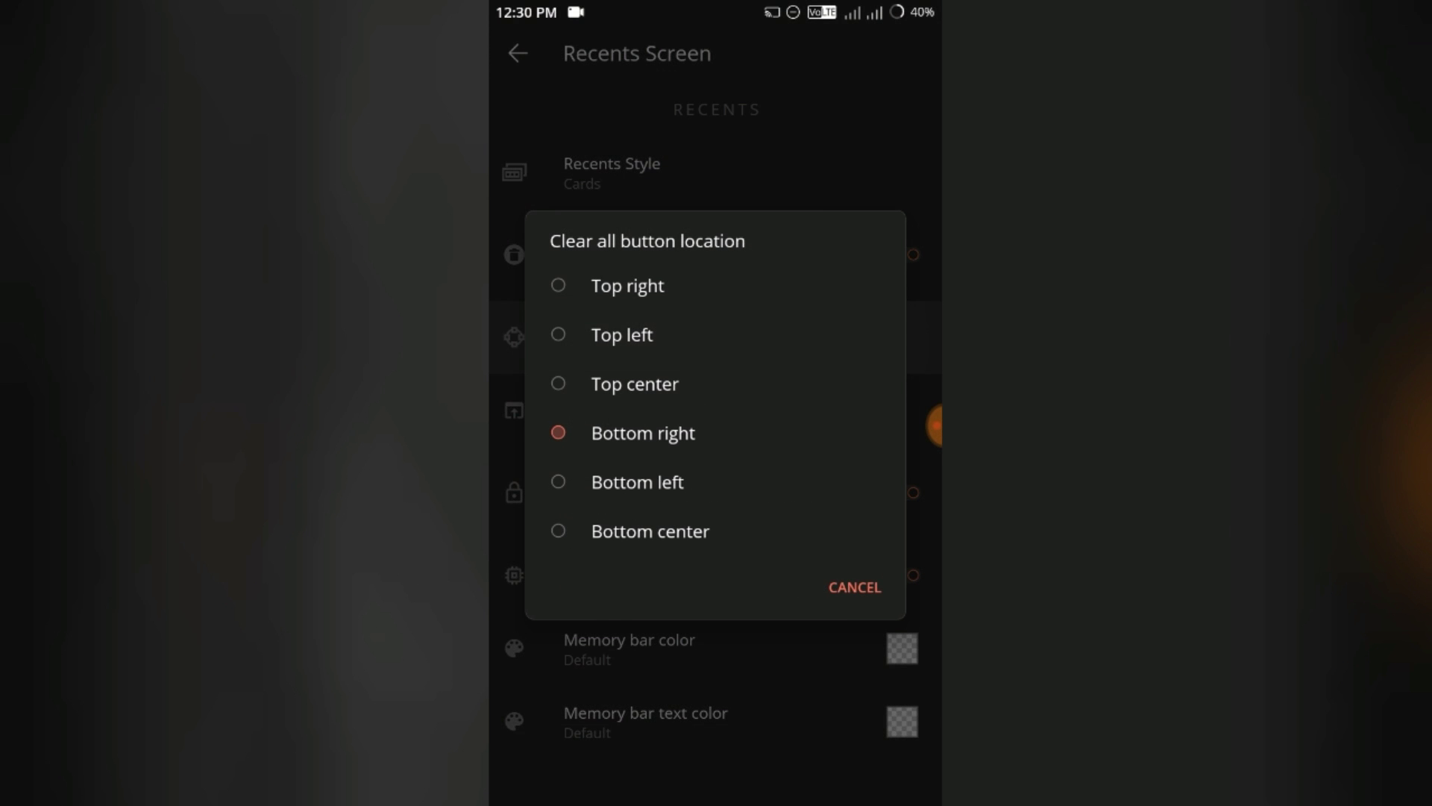
pyautogui.press('Escape')
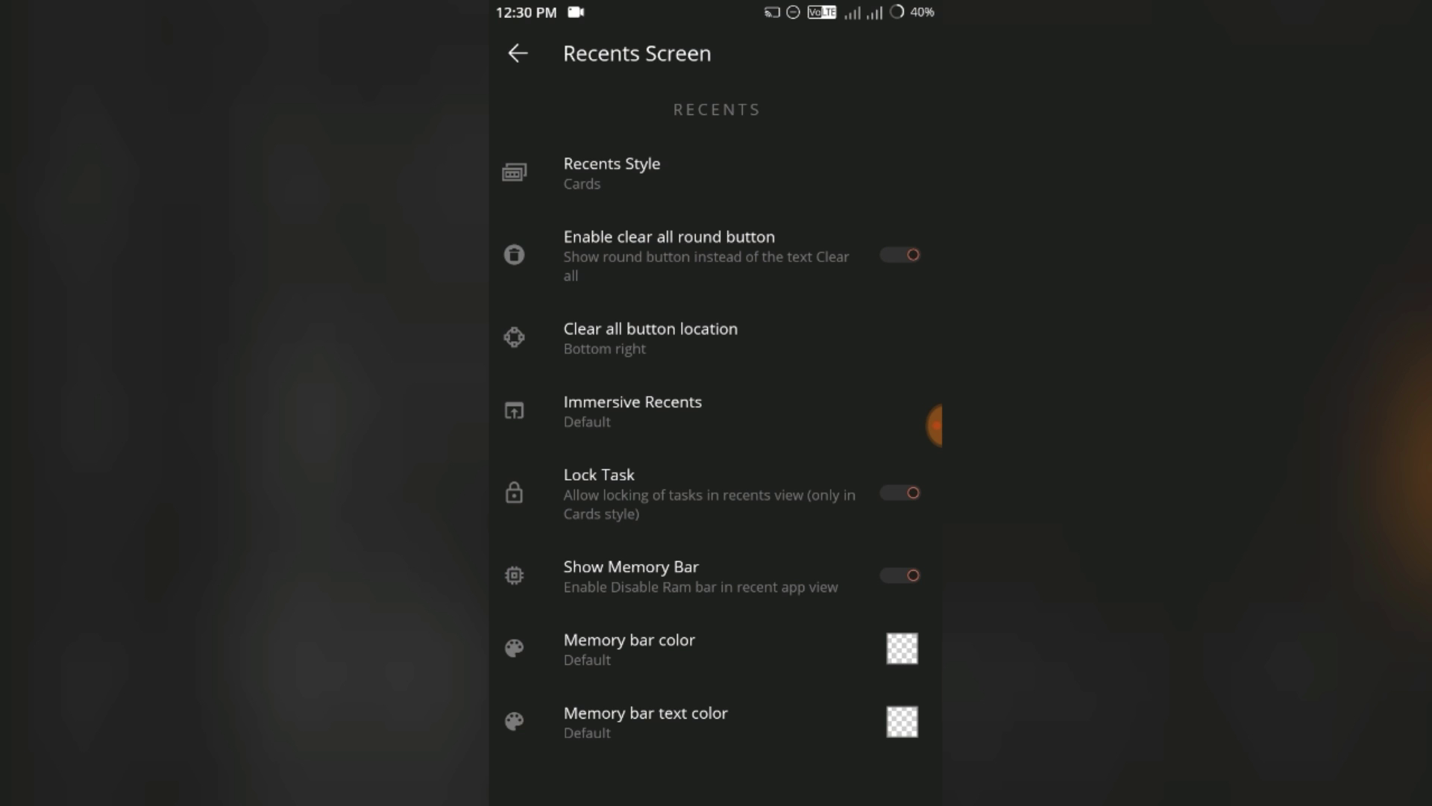
# Show the recent apps overview twice to see free RAM, then return to System
pyautogui.hotkey('alt', 'Tab')
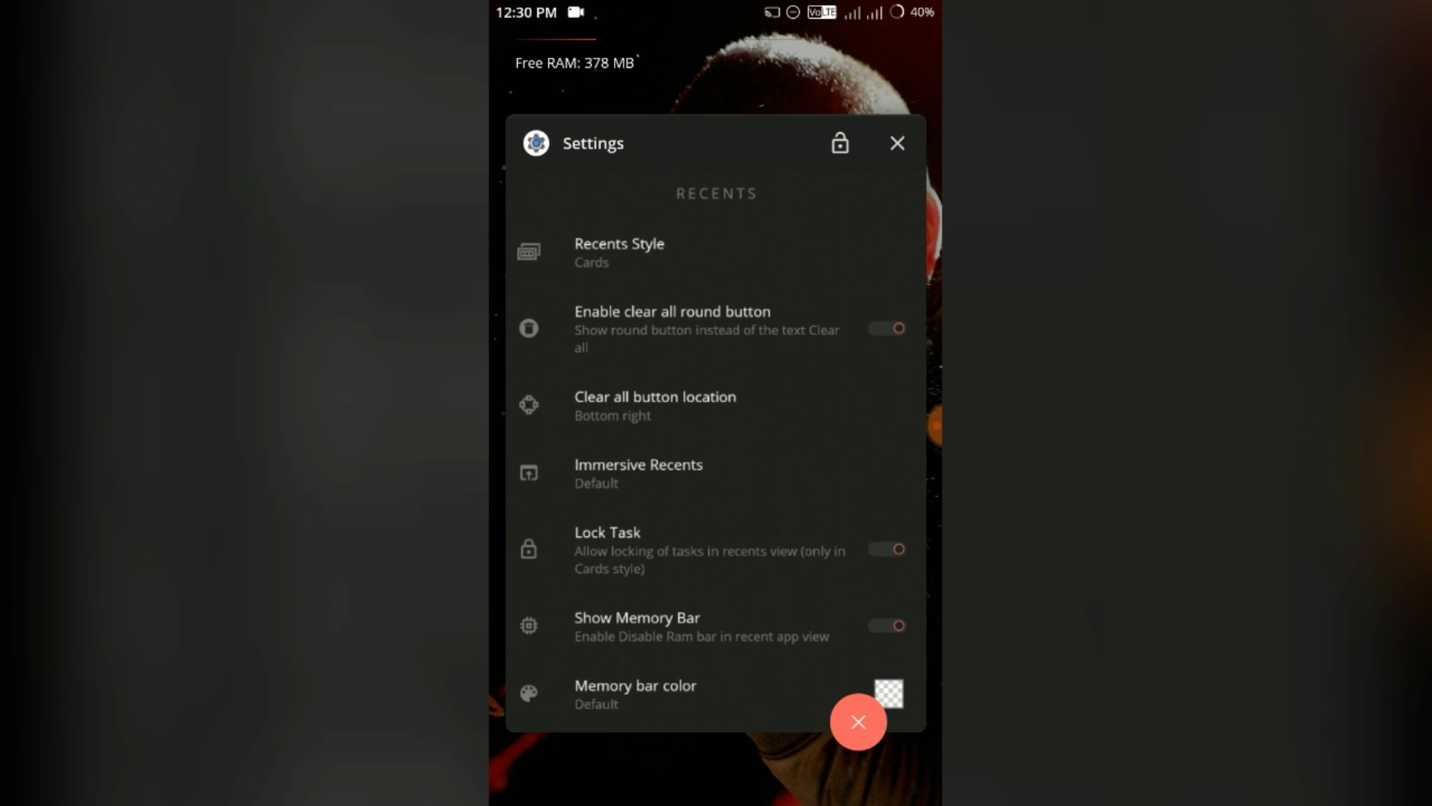
pyautogui.hotkey('alt', 'Tab')
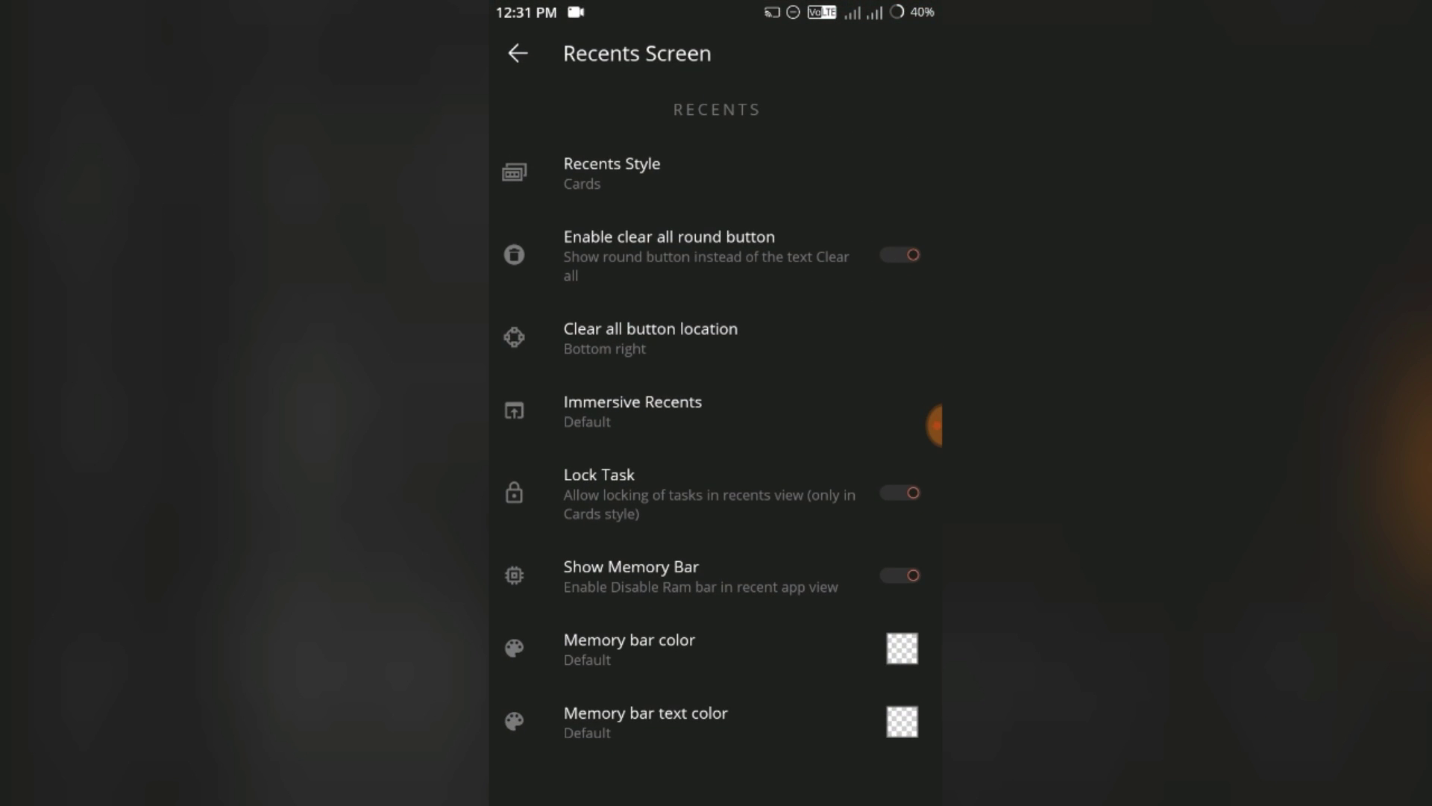
pyautogui.hotkey('alt', 'Tab')
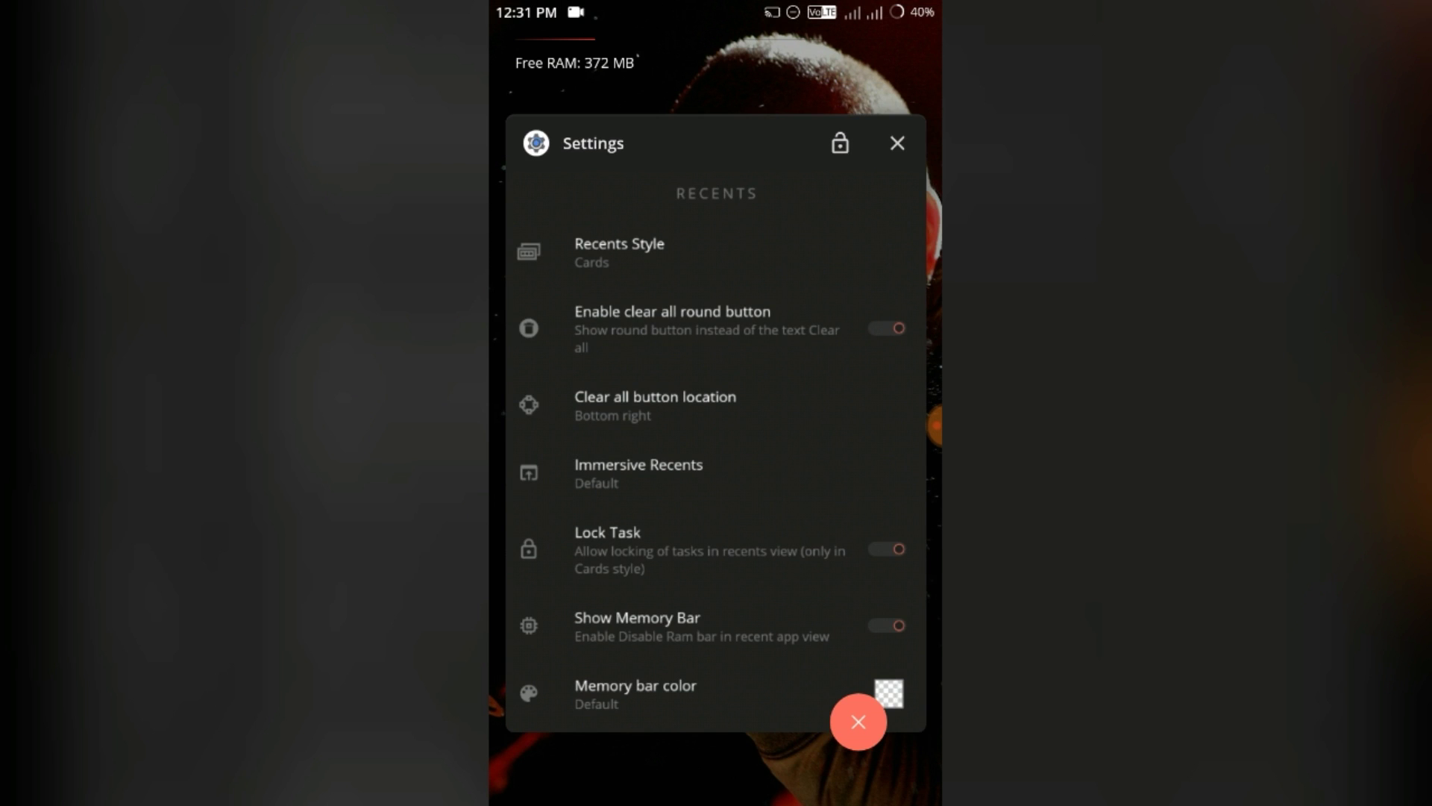
pyautogui.hotkey('alt', 'Tab')
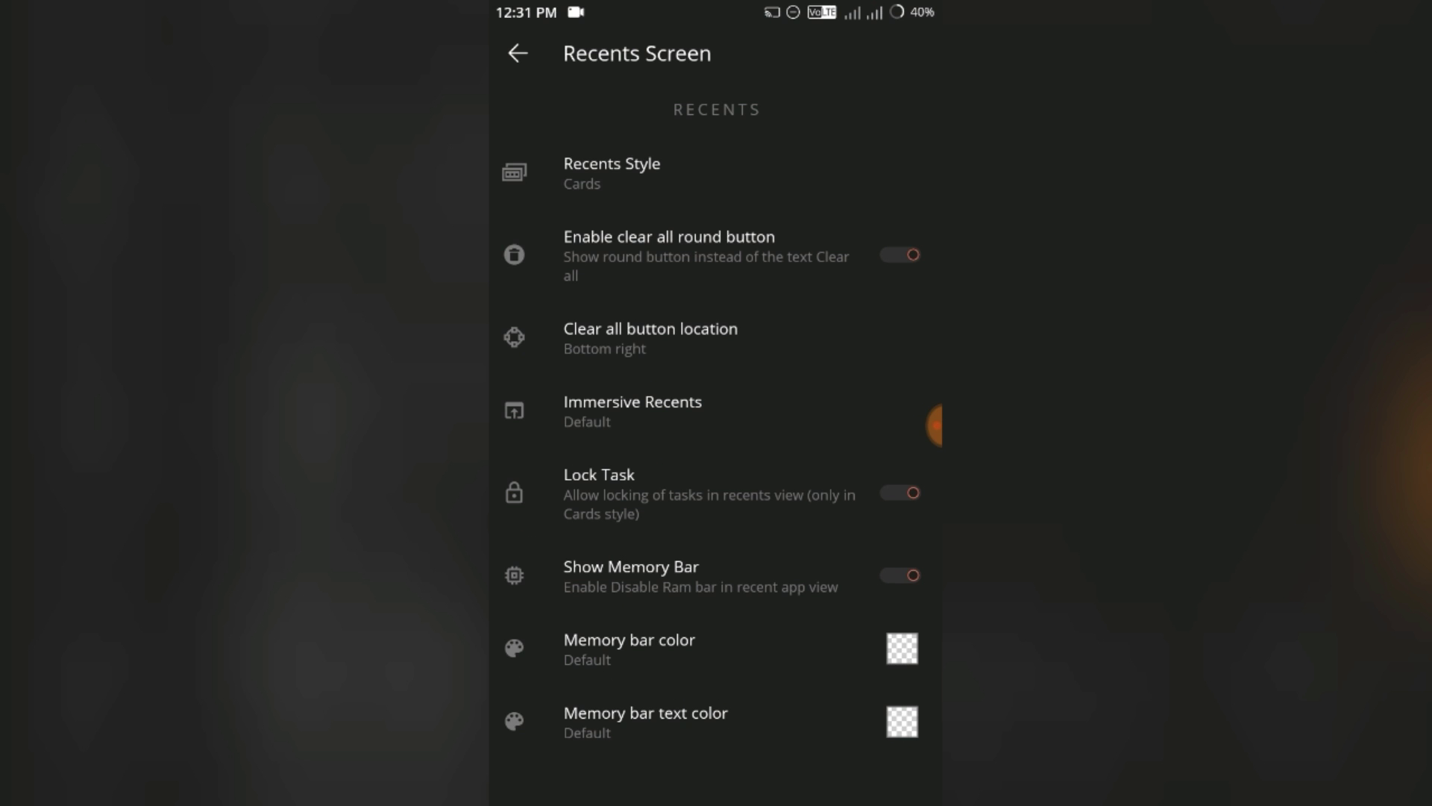
pyautogui.press('Escape')
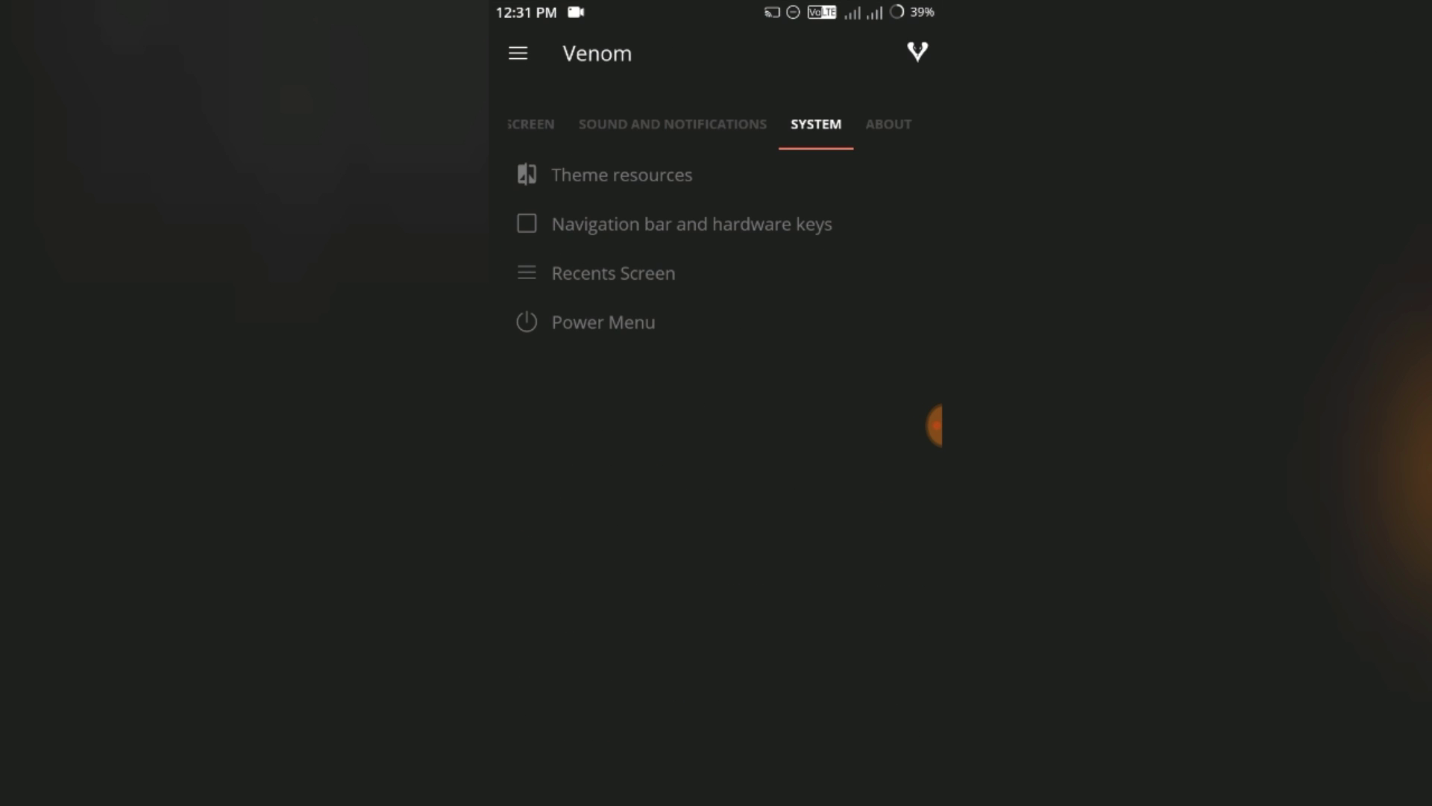
# View Power Menu settings and dismiss the restart choices, then switch to About
pyautogui.click(604, 322)
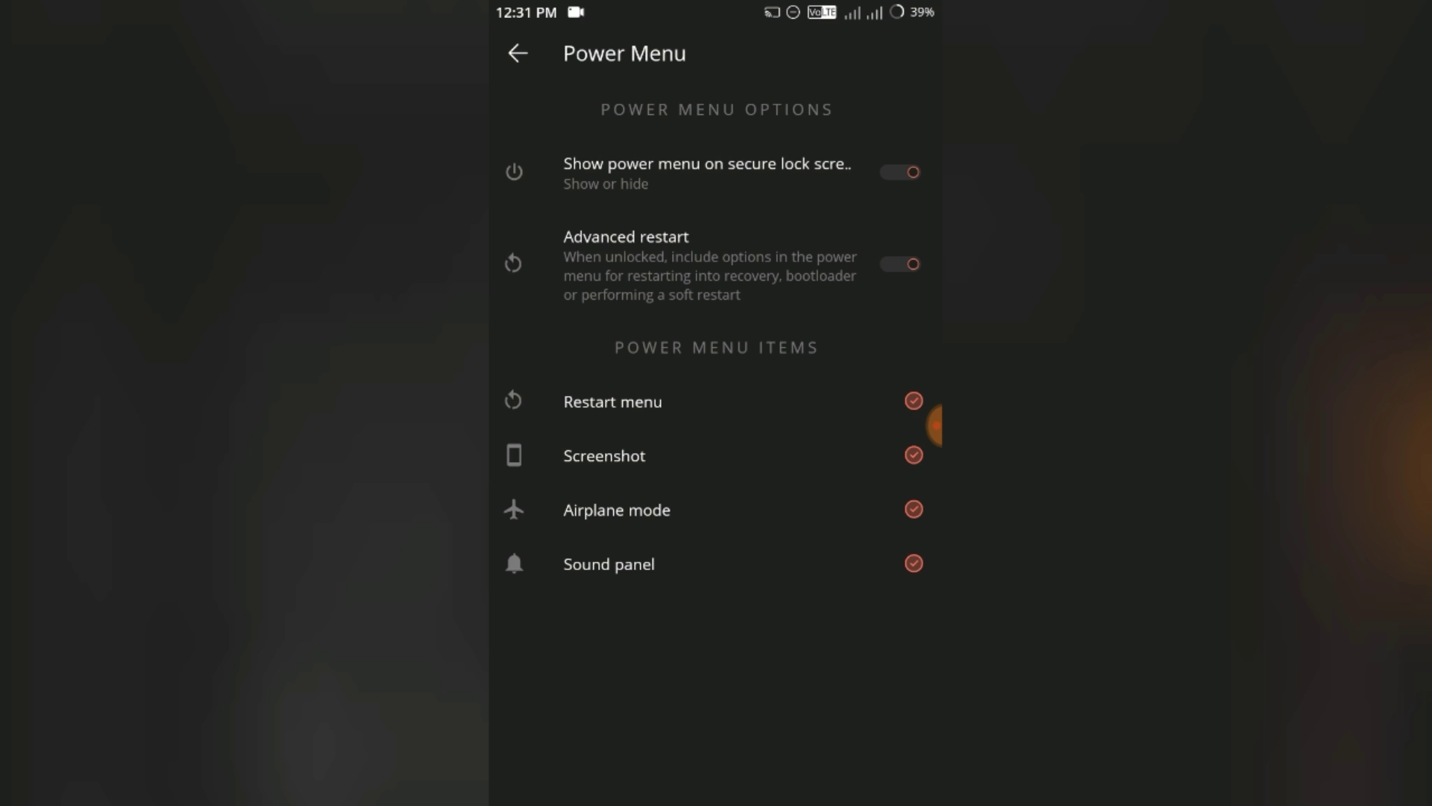
pyautogui.press('XF86PowerOff')
pyautogui.press('Escape')
pyautogui.click(626, 400)
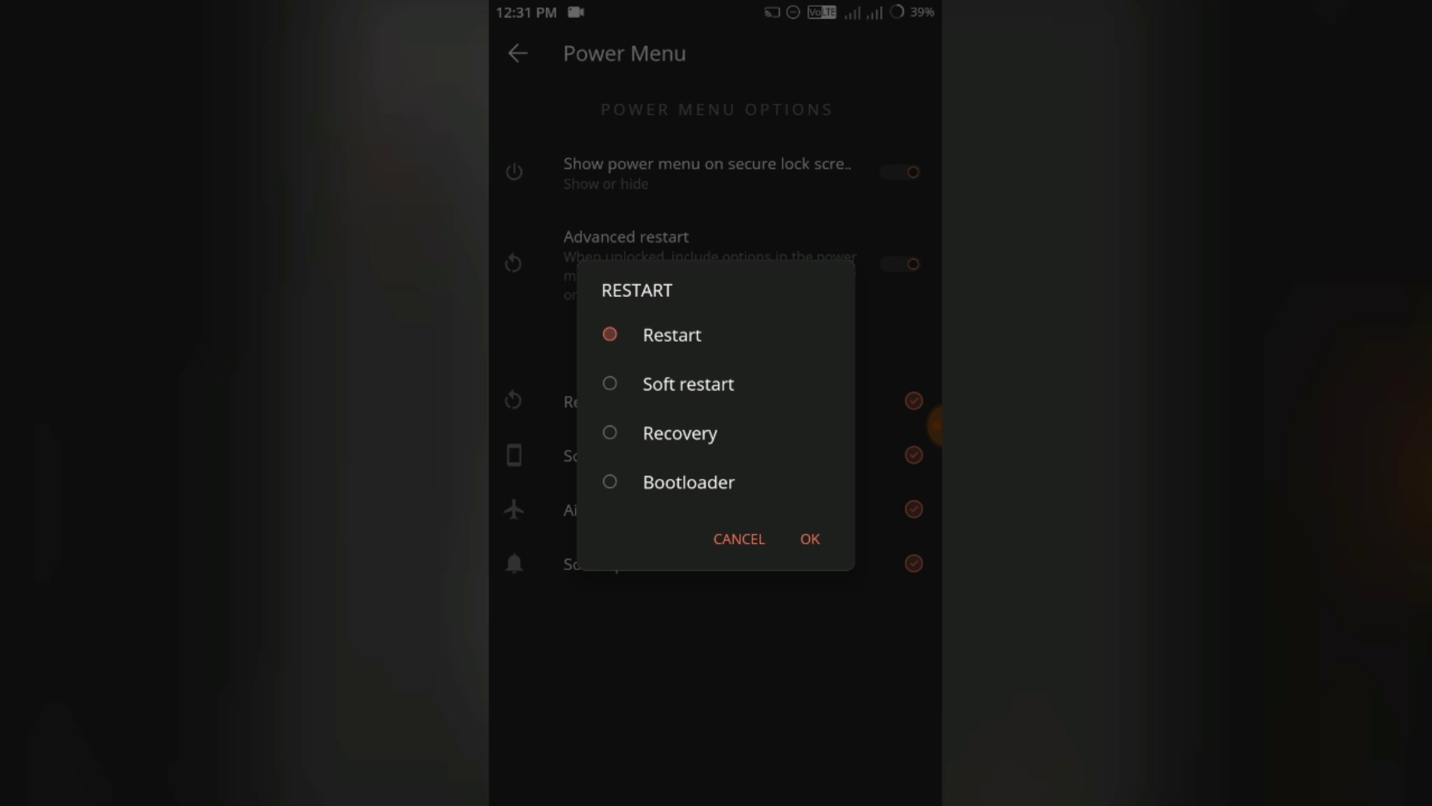
pyautogui.press('Escape')
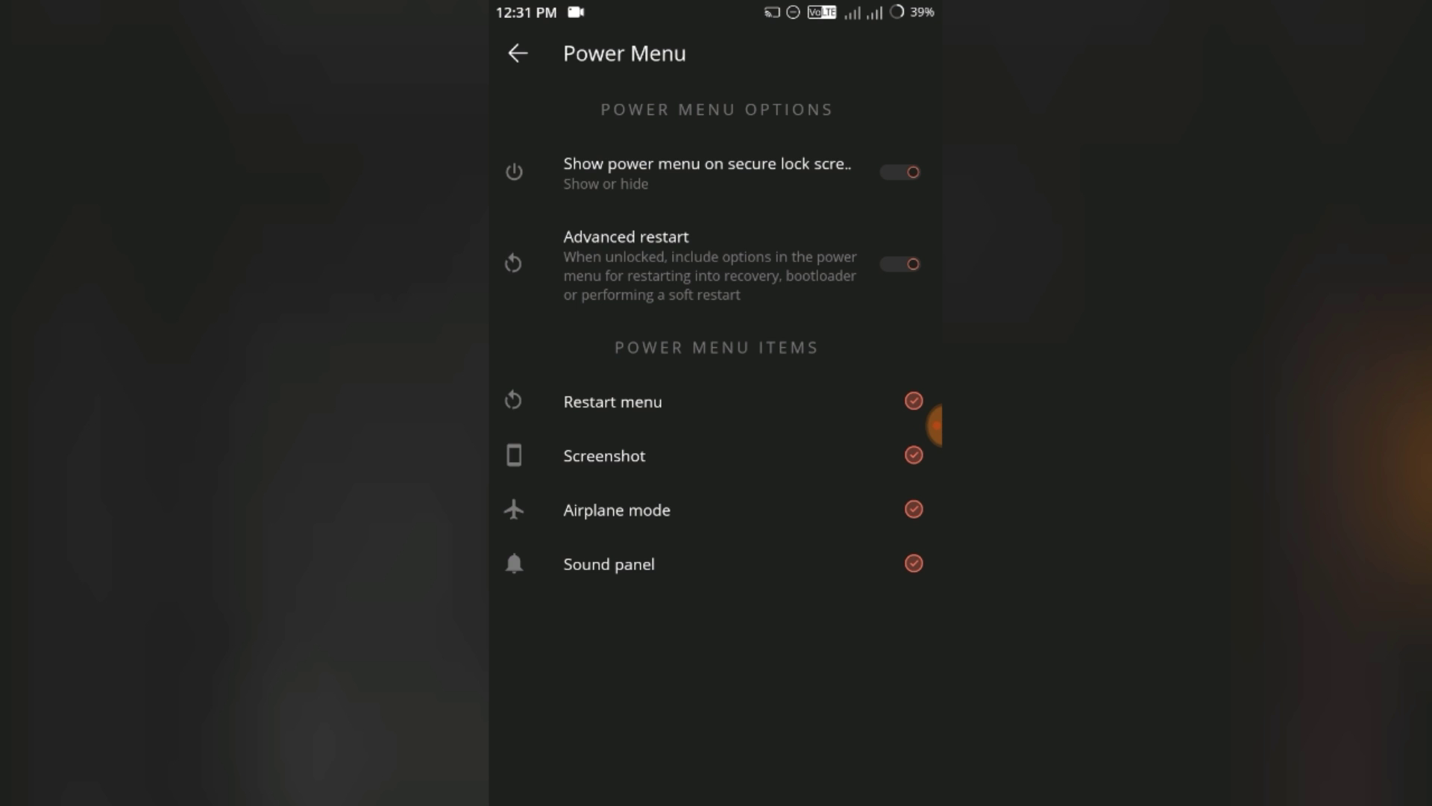
pyautogui.press('Escape')
pyautogui.click(888, 124)
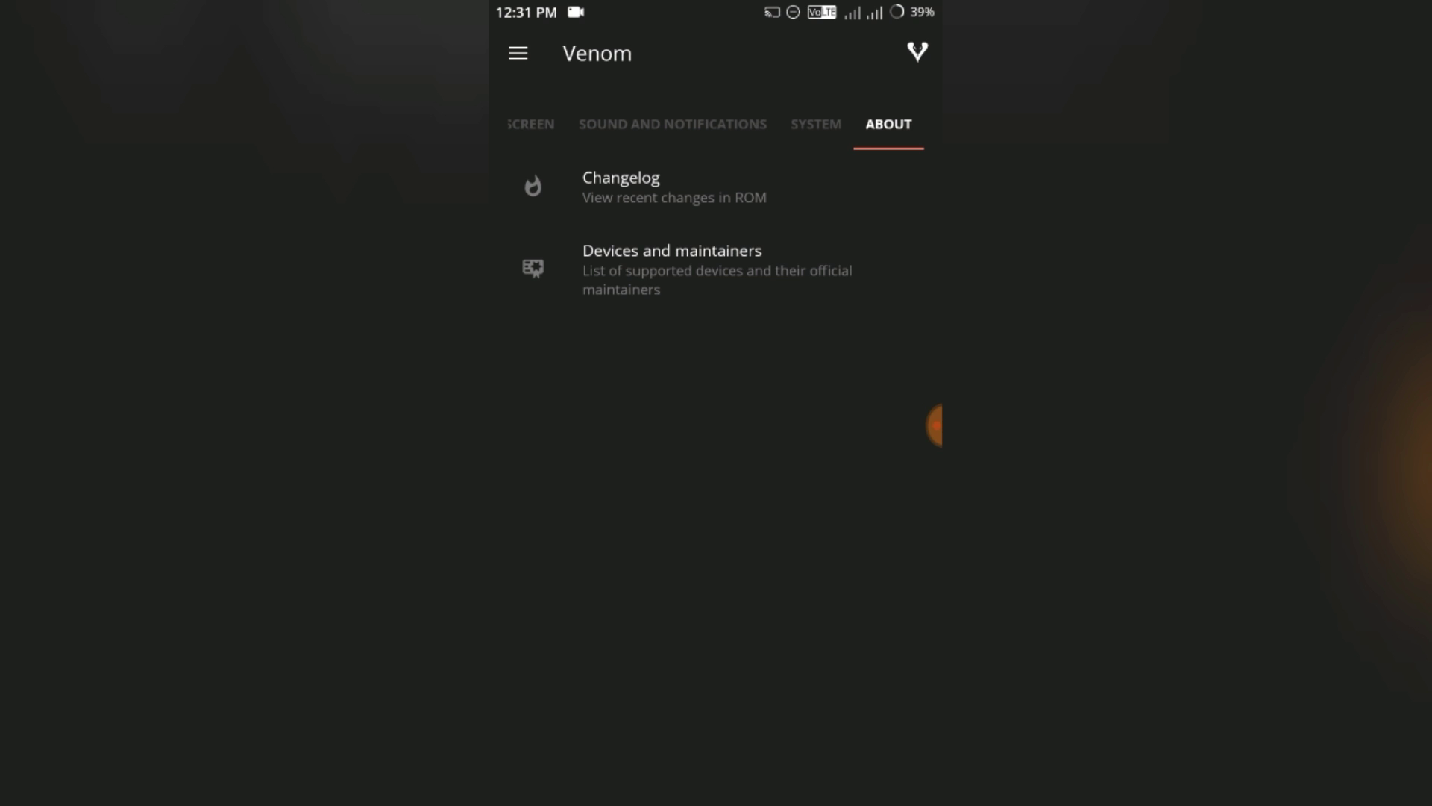
# Read the ROM changelog, then dismiss the bug-report notice and leave Venom
pyautogui.click(622, 186)
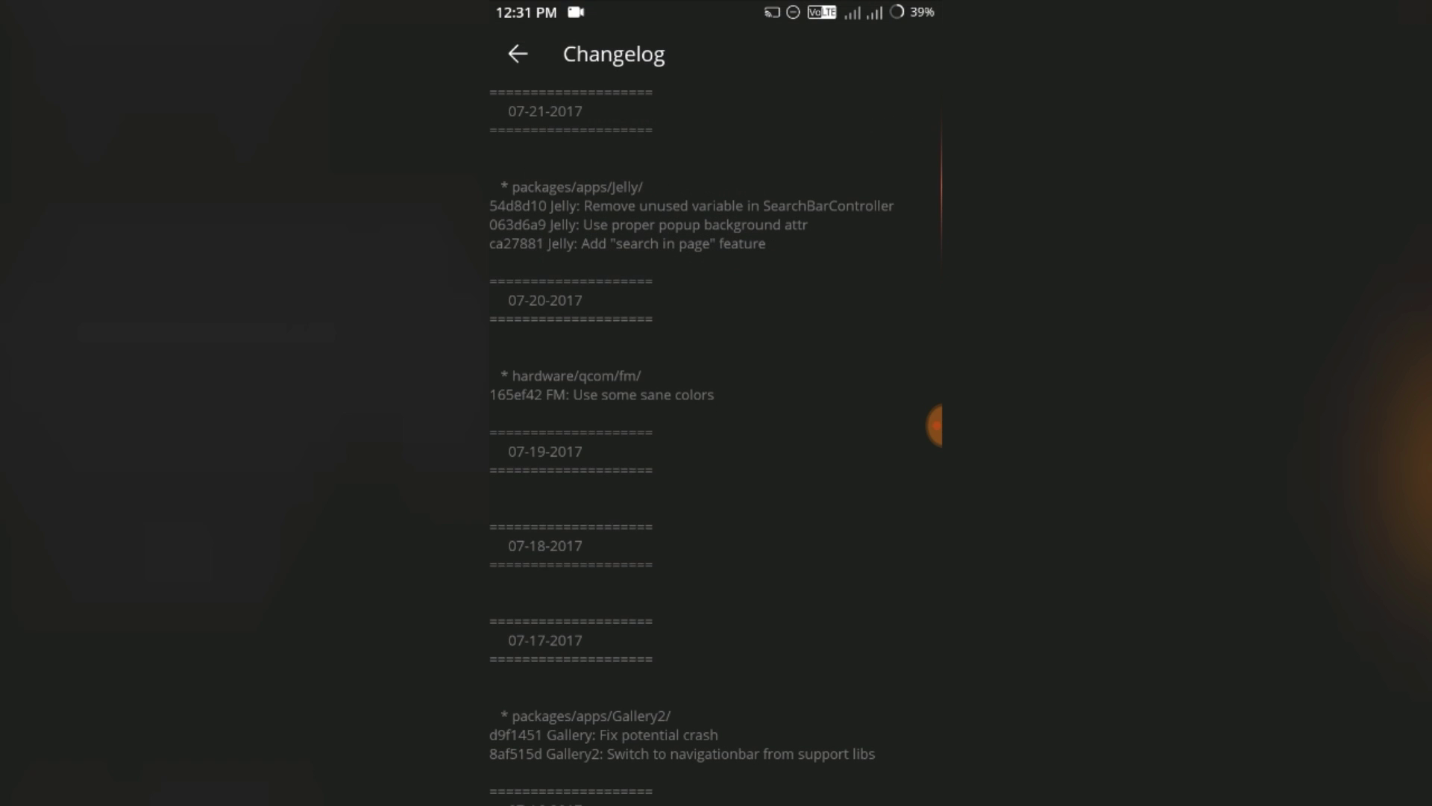
pyautogui.scroll(-5, 716, 449)
pyautogui.scroll(-2, 716, 448)
pyautogui.press('Escape')
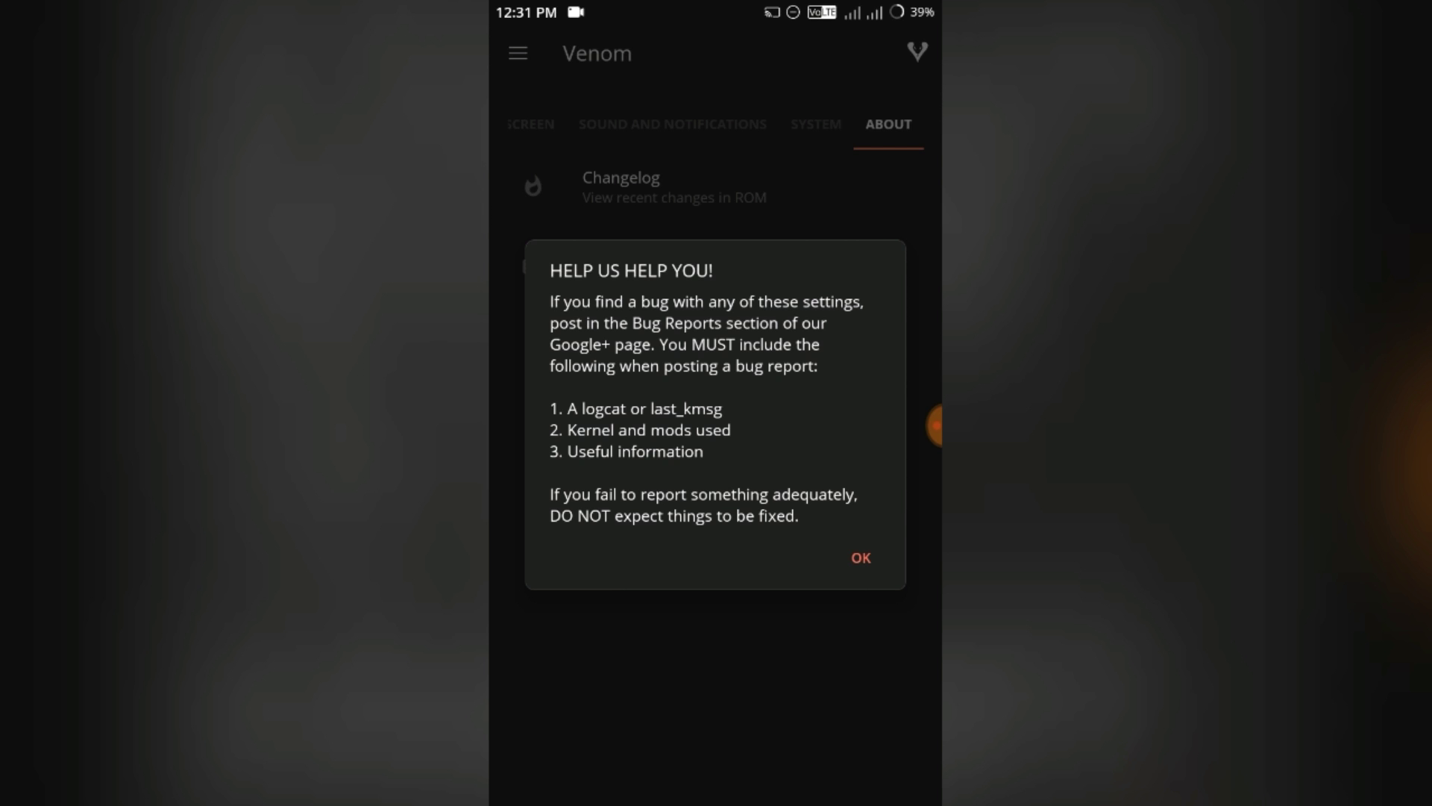
pyautogui.press('Escape')
pyautogui.press('Escape')
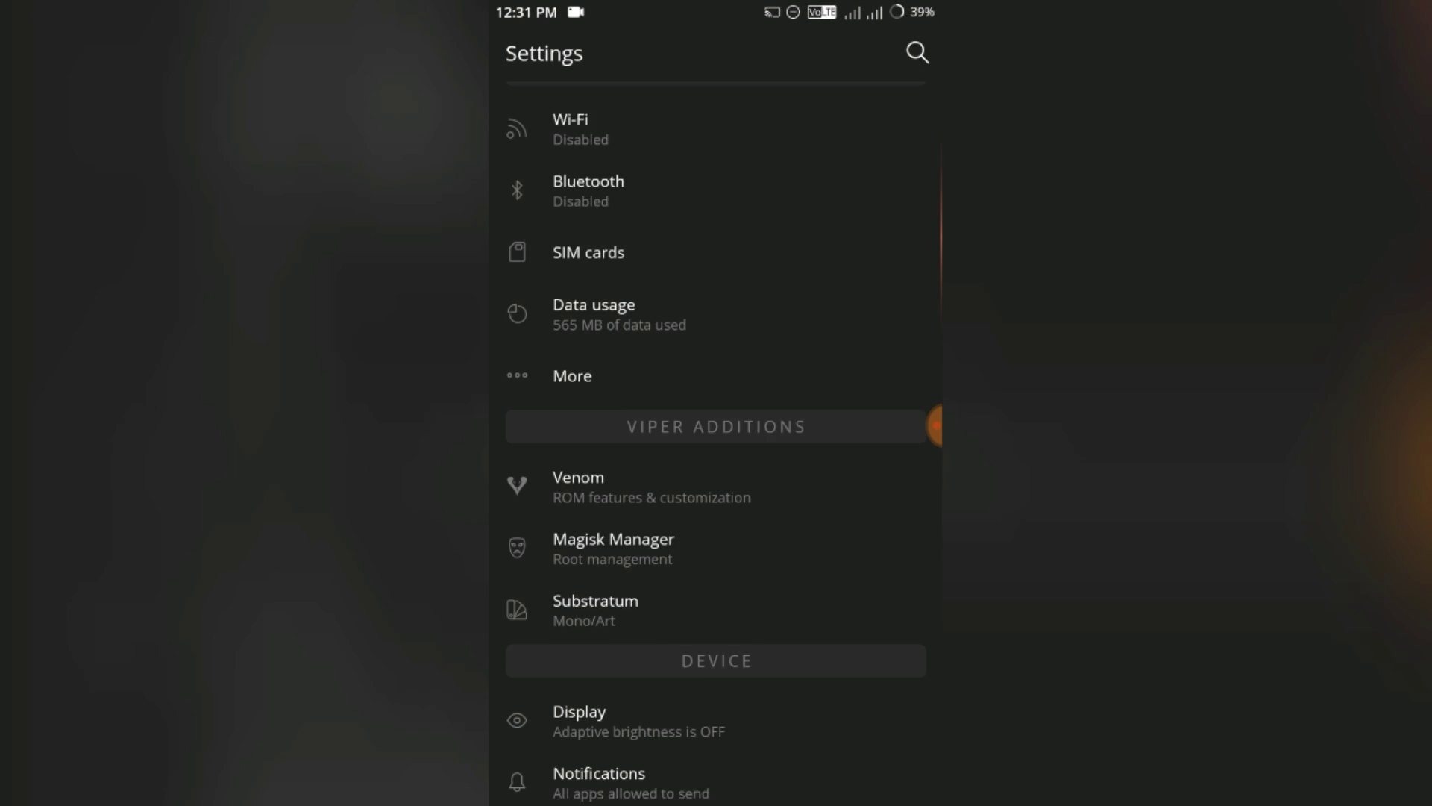
pyautogui.scroll(-5, 716, 448)
pyautogui.click(614, 339)
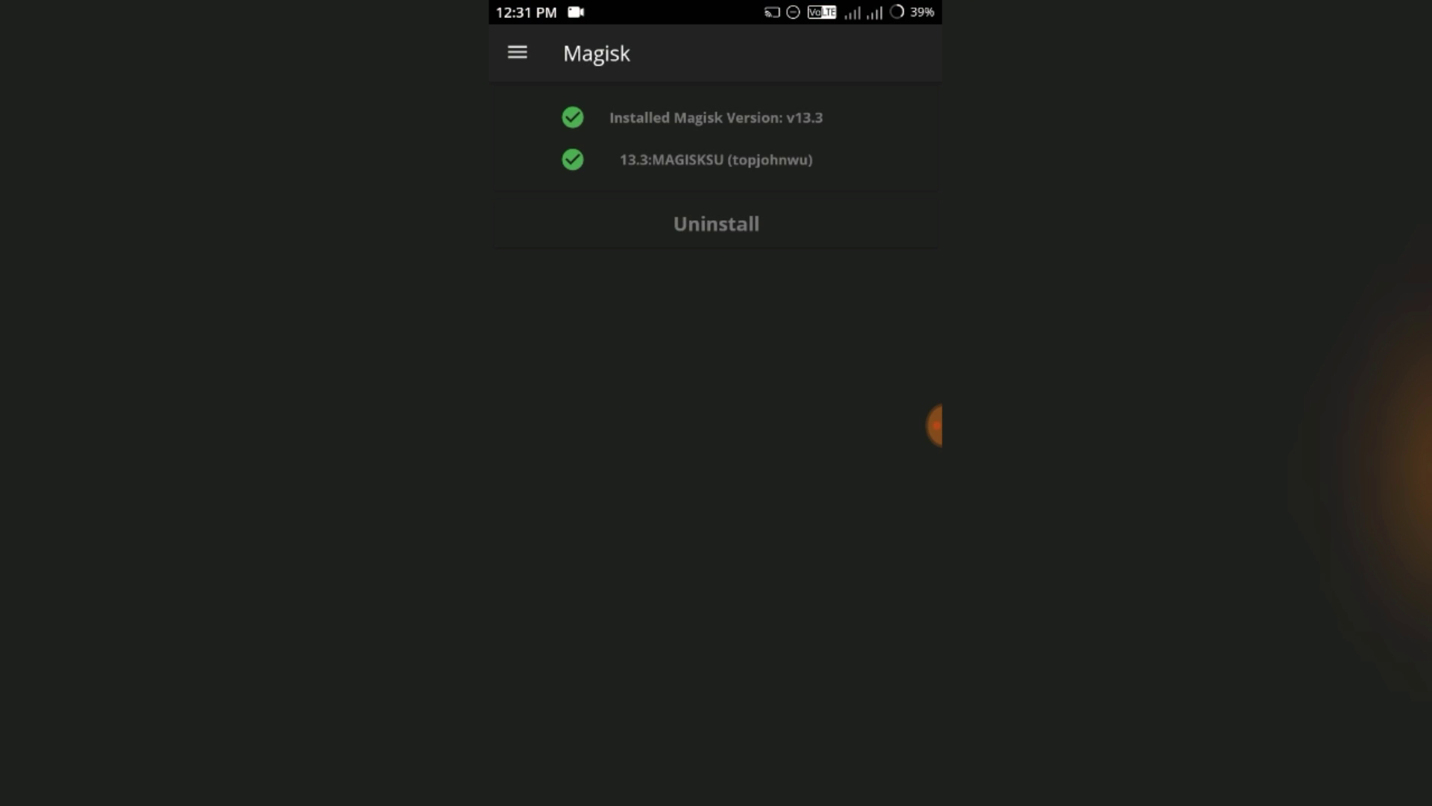
pyautogui.press('Escape')
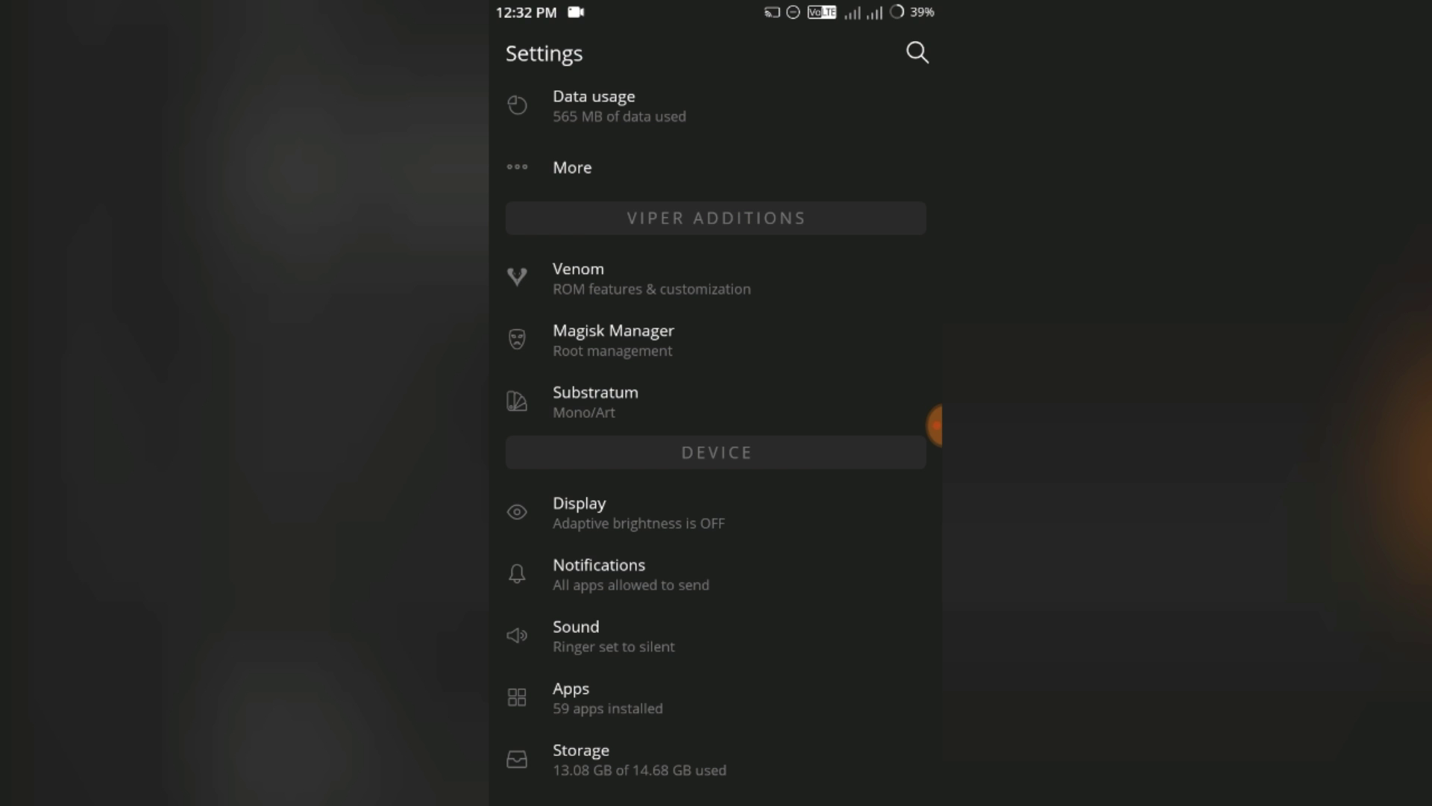
pyautogui.scroll(-5, 716, 448)
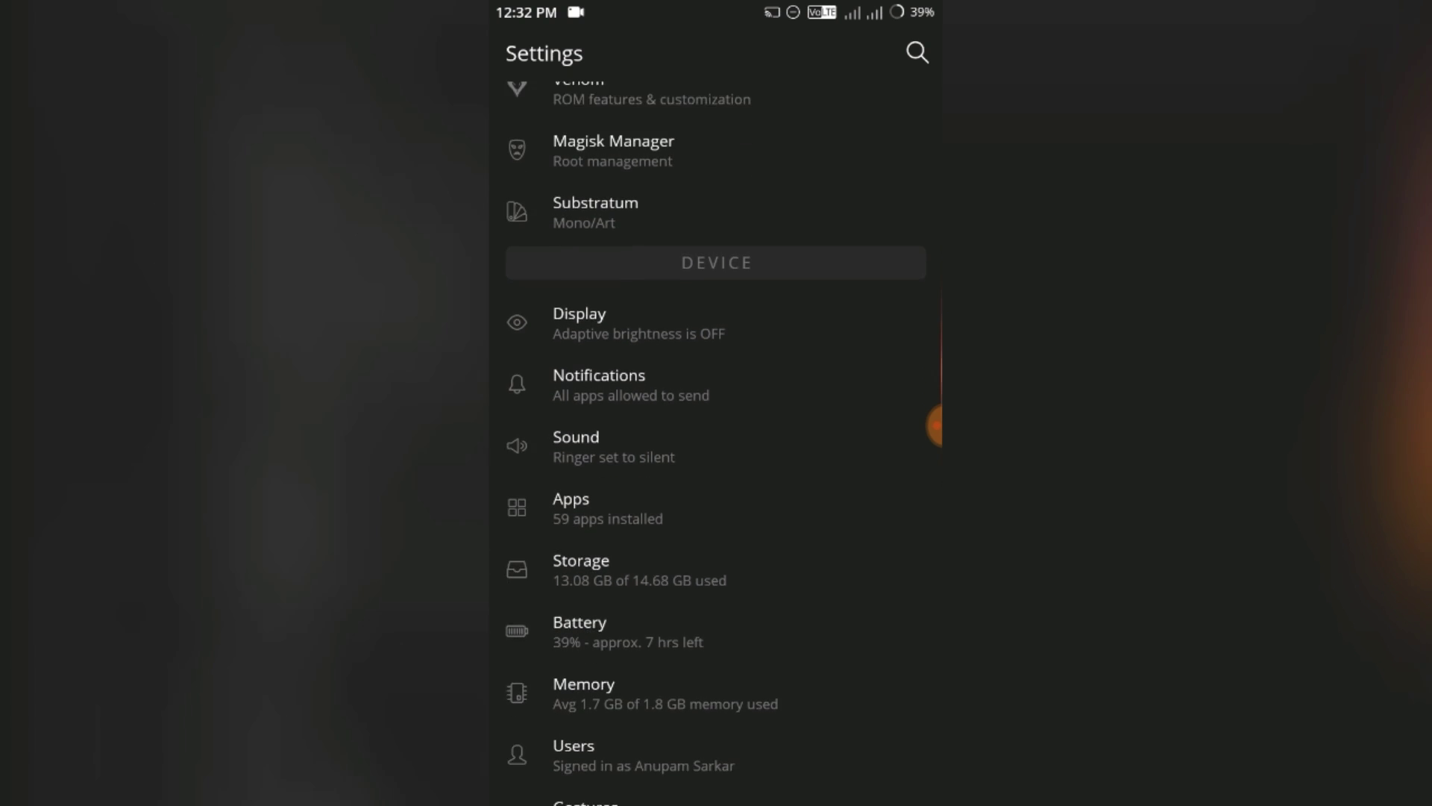
# Check average memory use on the Memory page over 1 day, then 3 hours
pyautogui.click(720, 574)
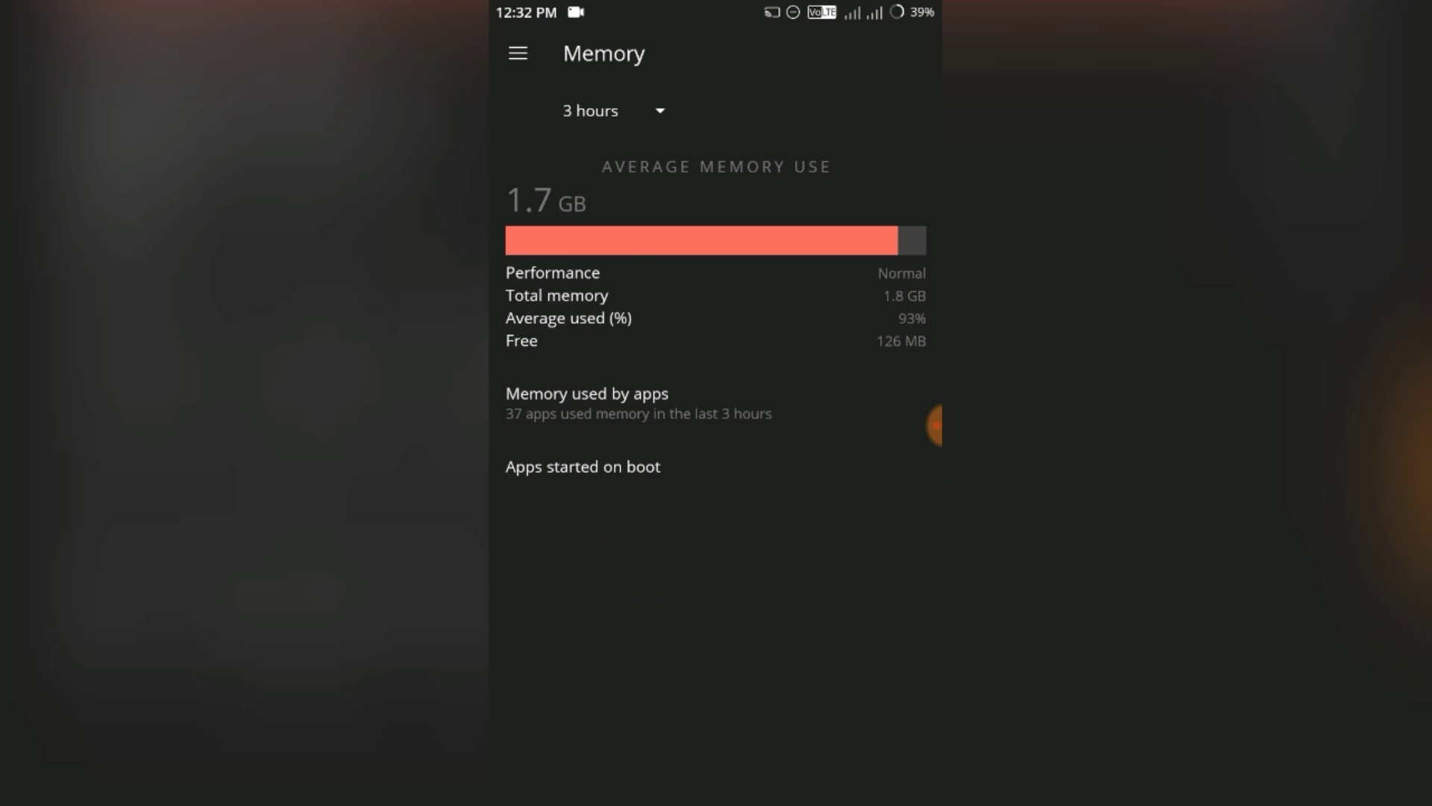
pyautogui.click(612, 111)
pyautogui.click(592, 269)
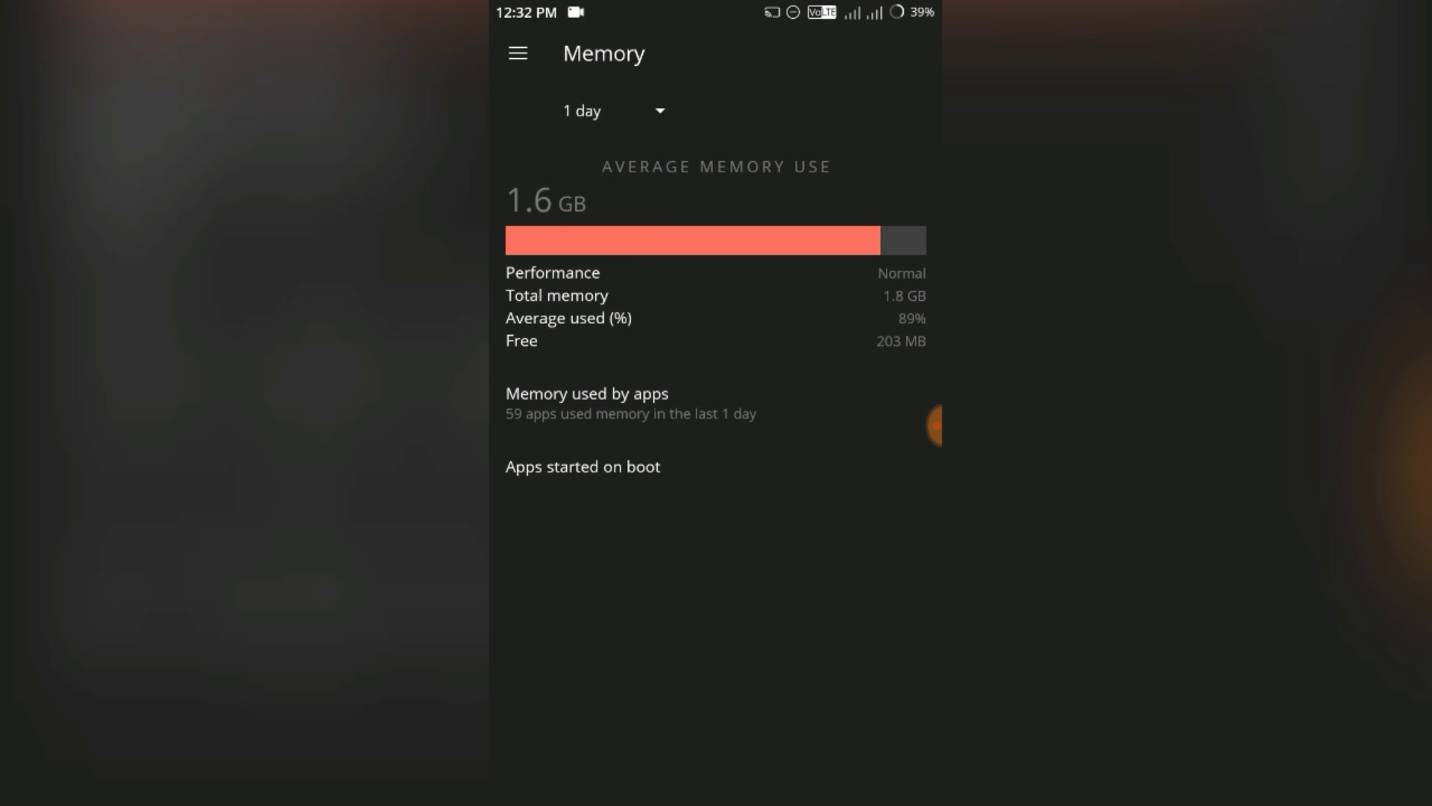
pyautogui.click(612, 110)
pyautogui.click(589, 123)
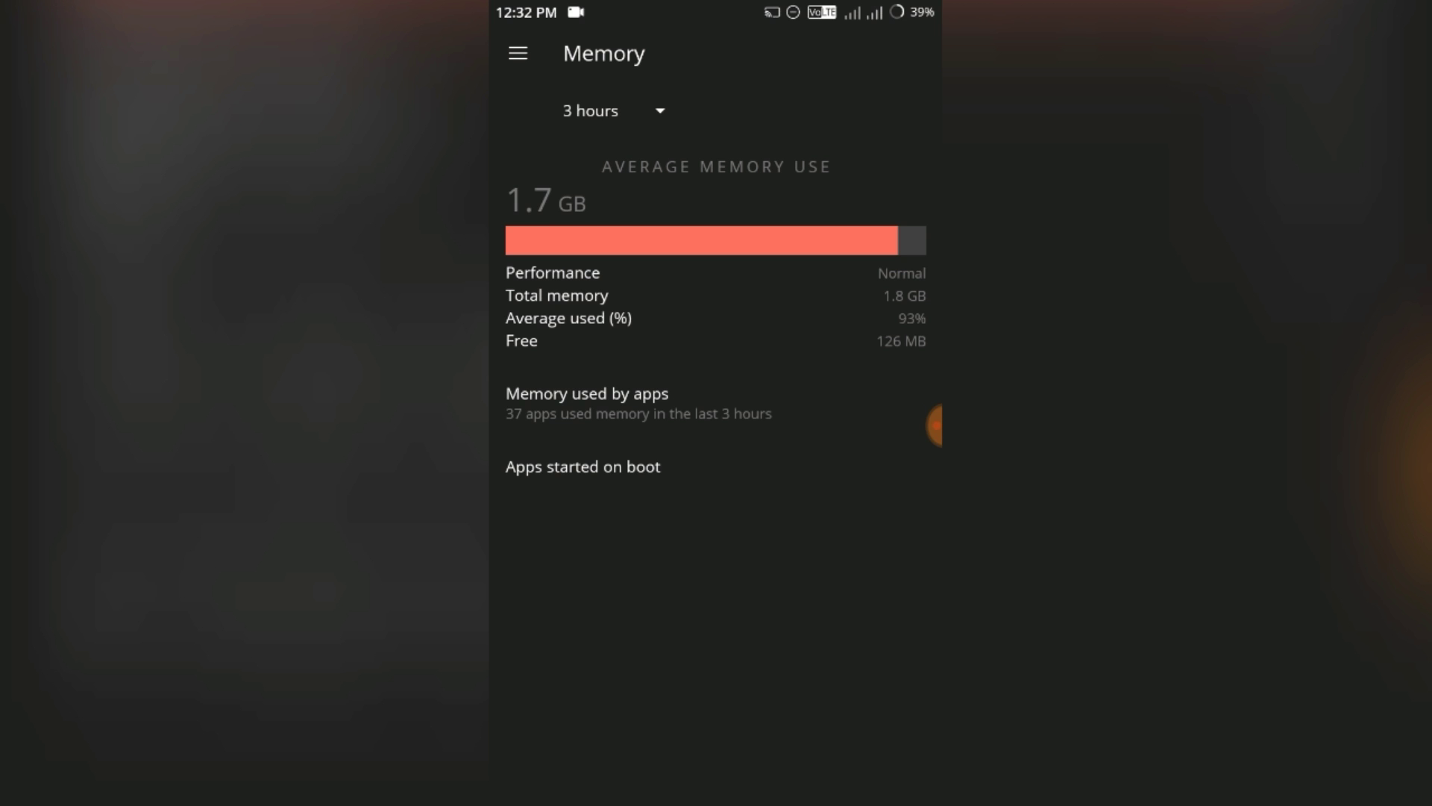
# Leave the Memory page and swipe Settings away in Recents
pyautogui.press('Escape')
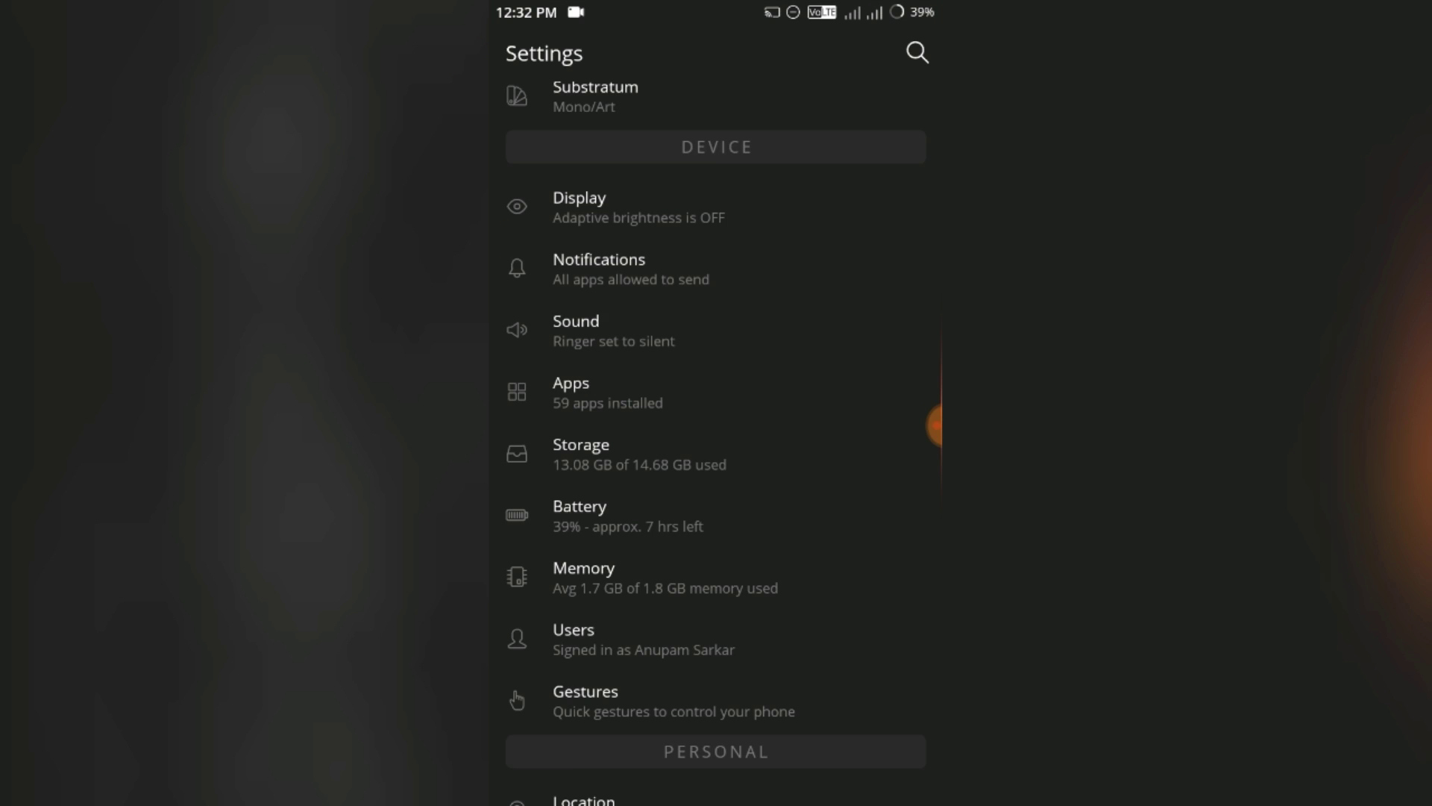
pyautogui.scroll(-2, 716, 449)
pyautogui.scroll(10, 717, 448)
pyautogui.hotkey('alt', 'Tab')
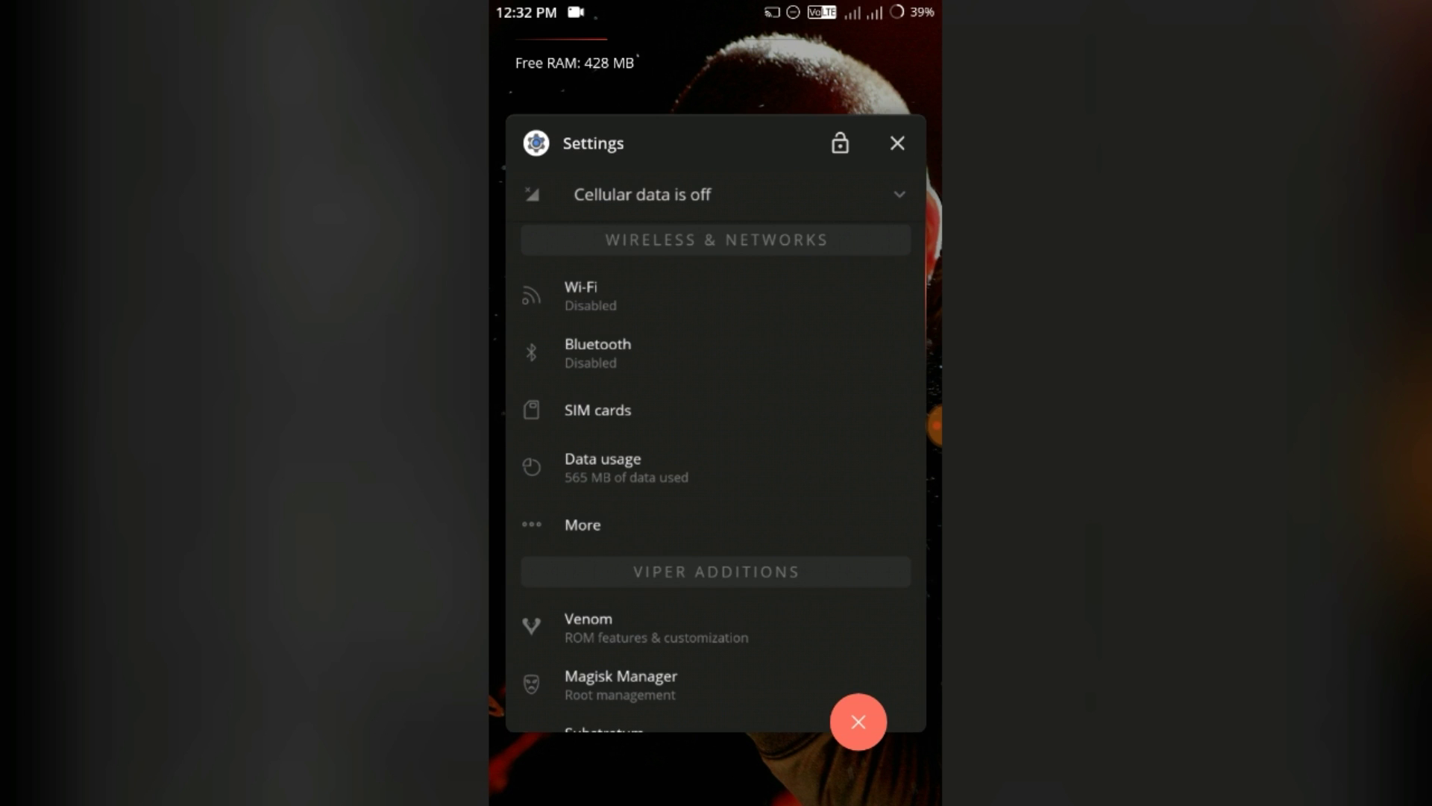
pyautogui.press('Escape')
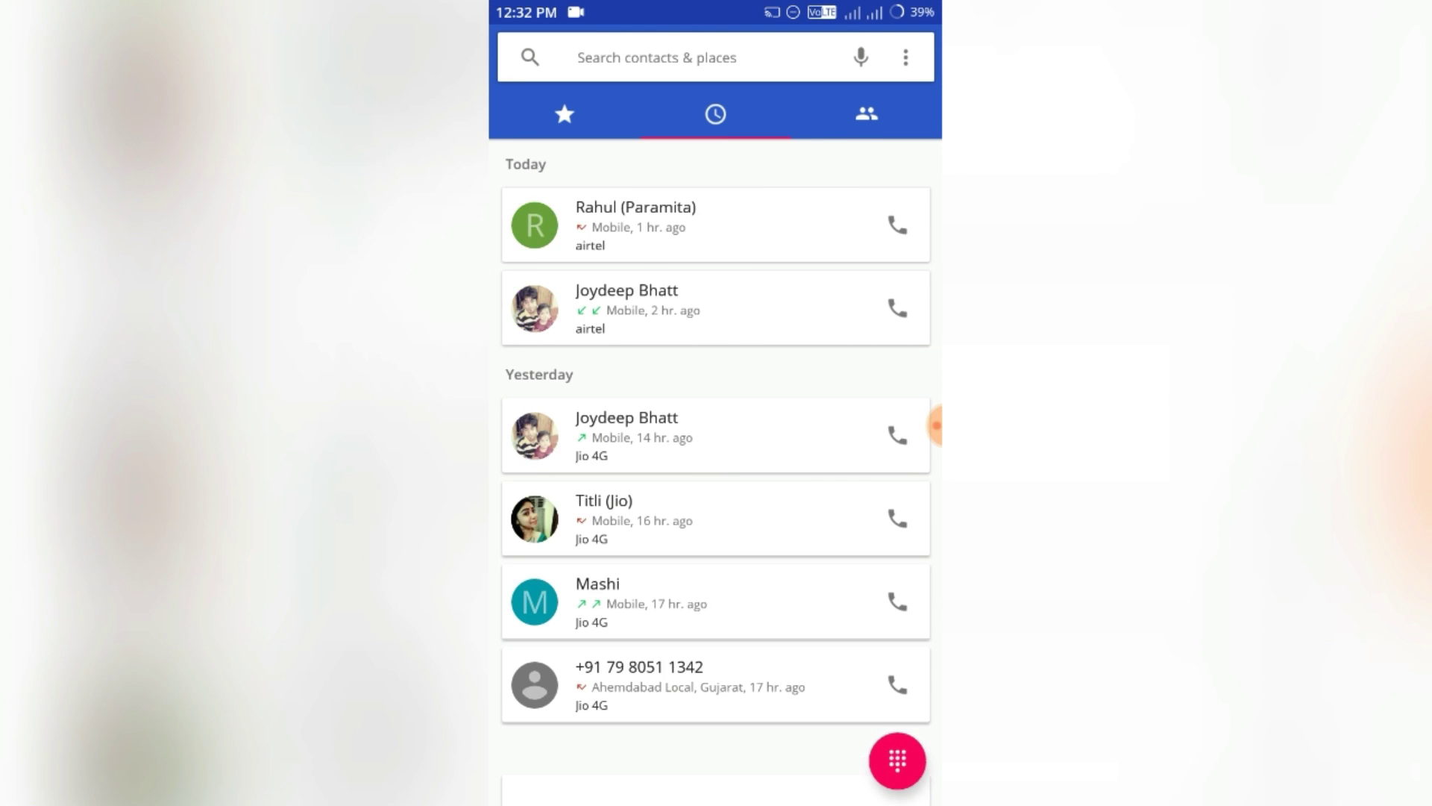
# Call the Complaint Helpline 198 on speakerphone, then dismiss the Phone app from Recents
pyautogui.click(535, 768)
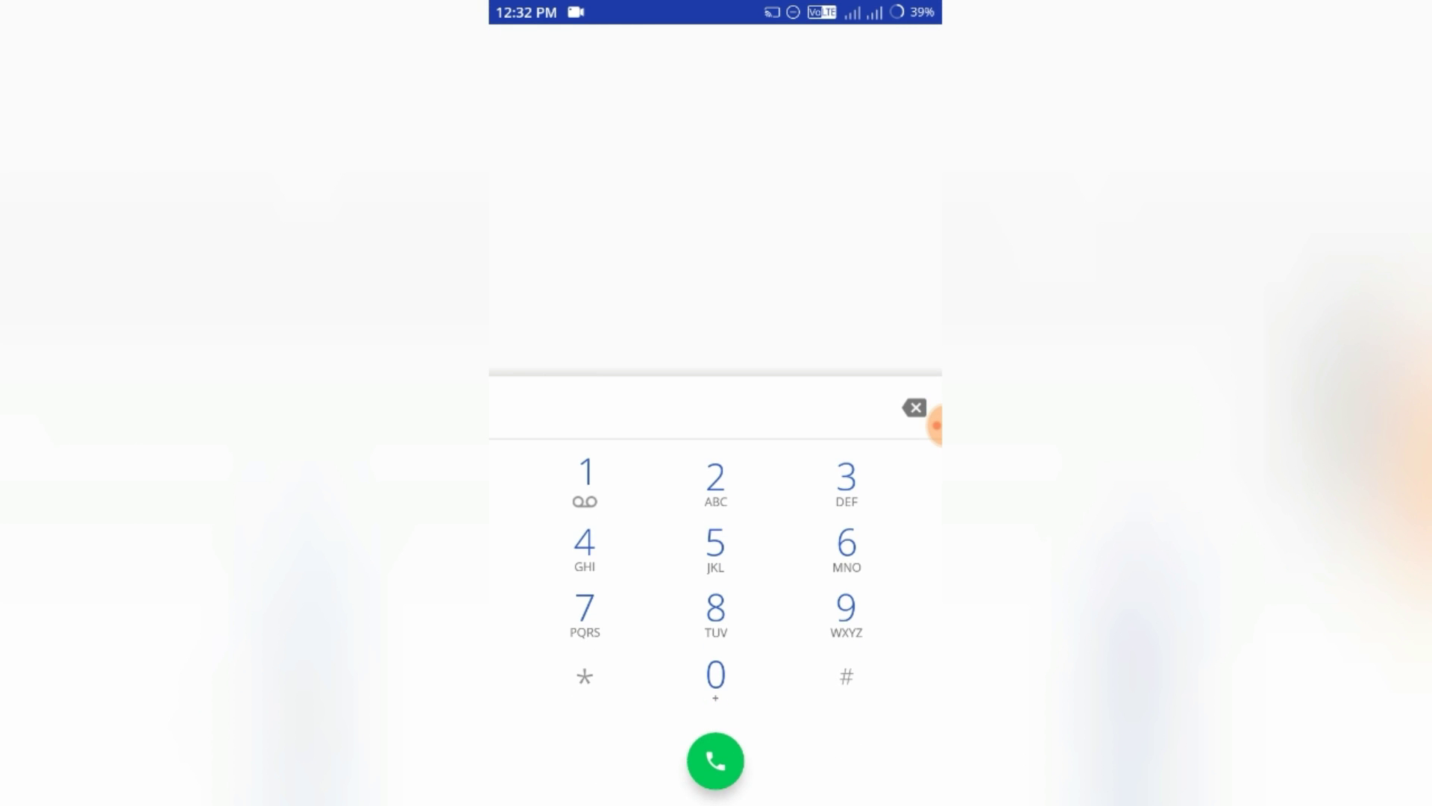
pyautogui.click(586, 481)
pyautogui.click(846, 614)
pyautogui.click(716, 614)
pyautogui.click(715, 761)
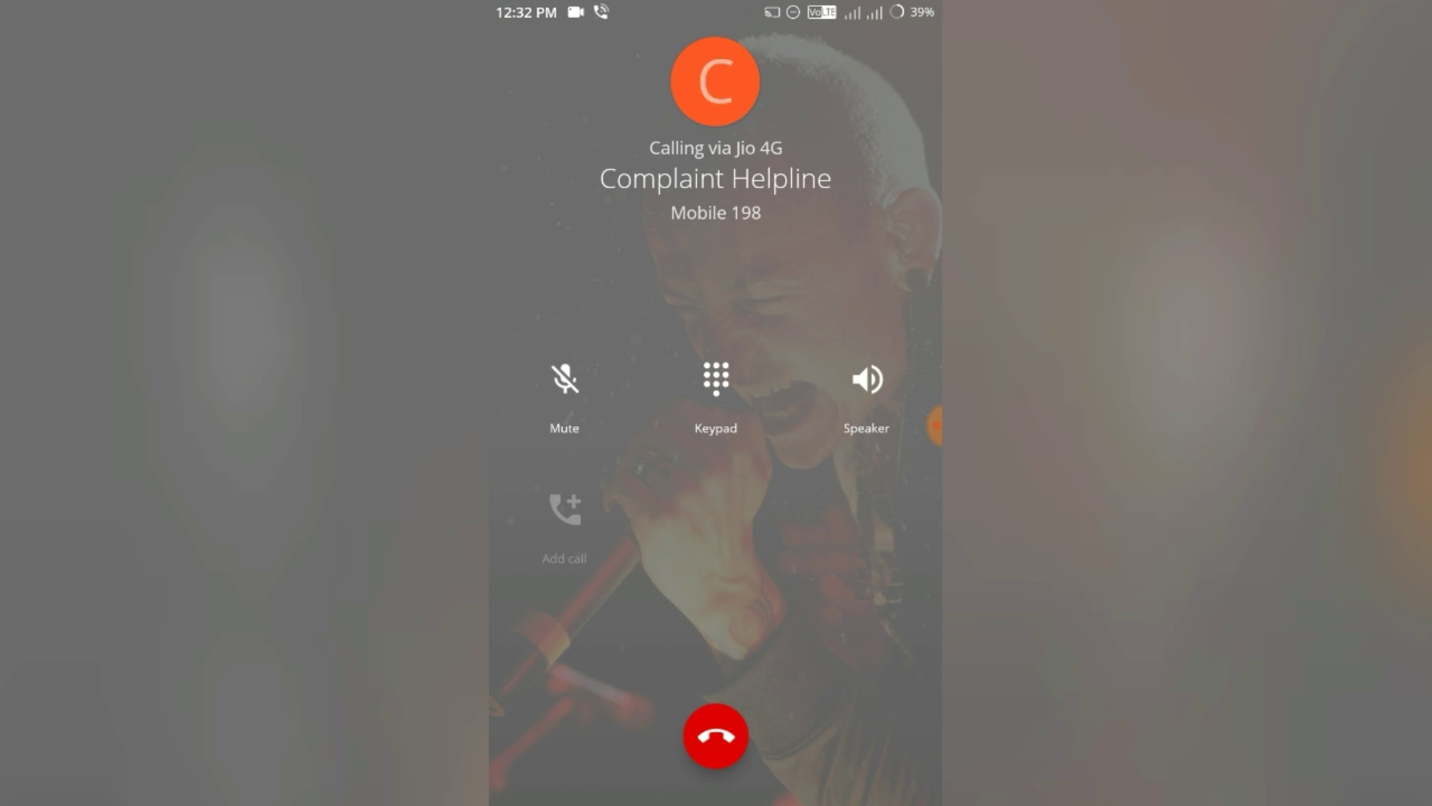
pyautogui.click(867, 379)
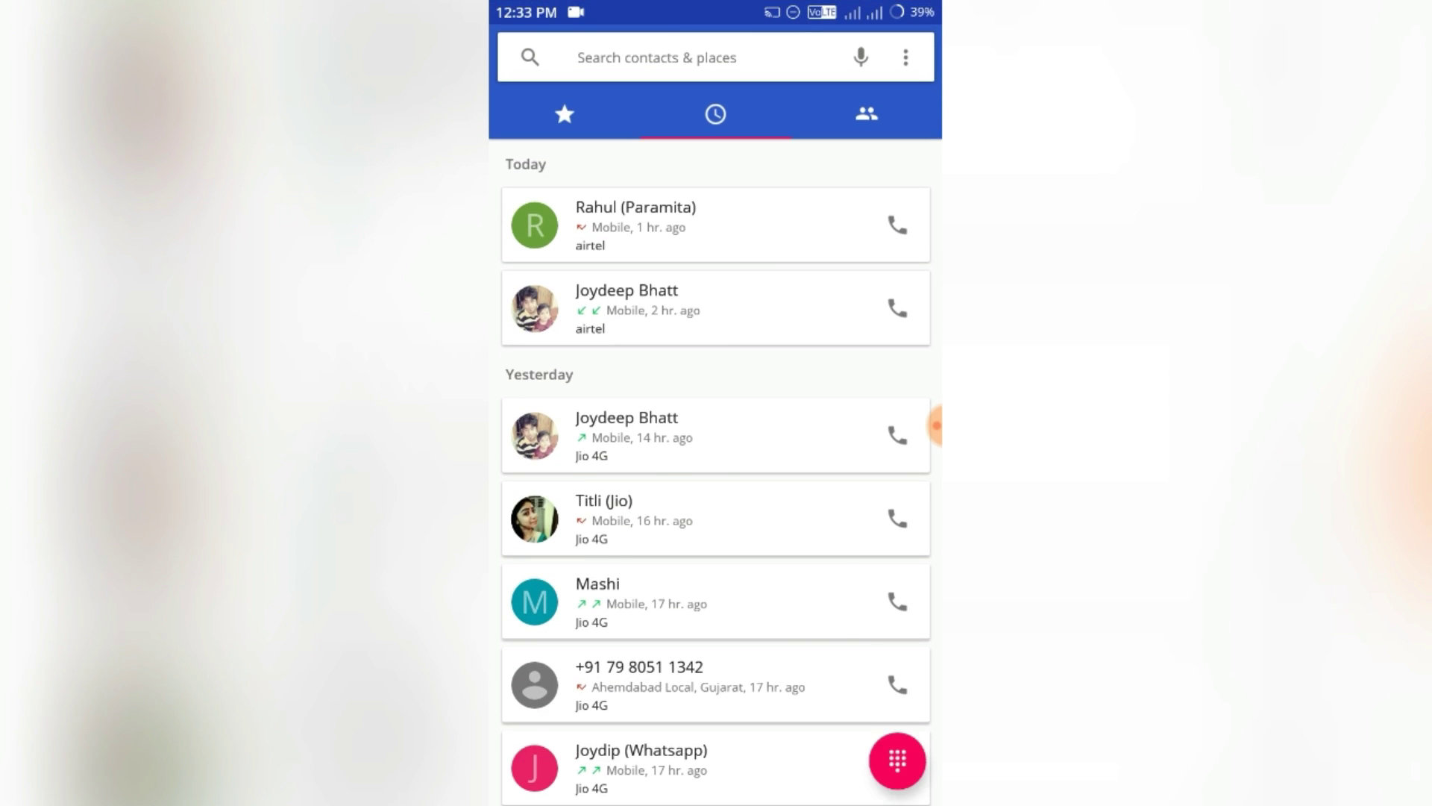
pyautogui.press('super')
pyautogui.click(859, 722)
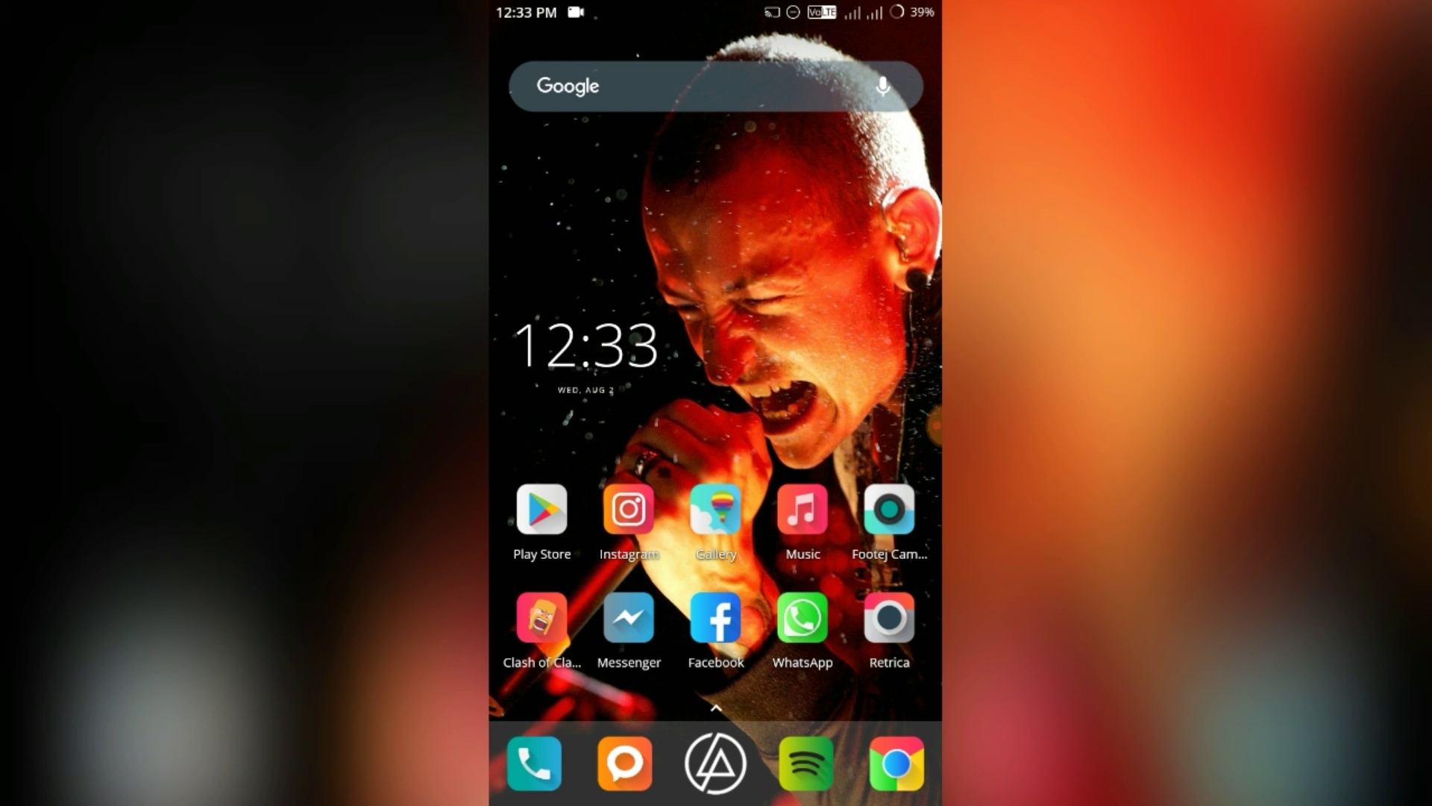
# Open Settings from the notification shade gear and go to About phone
pyautogui.moveTo(716, 11); pyautogui.dragTo(716, 336)
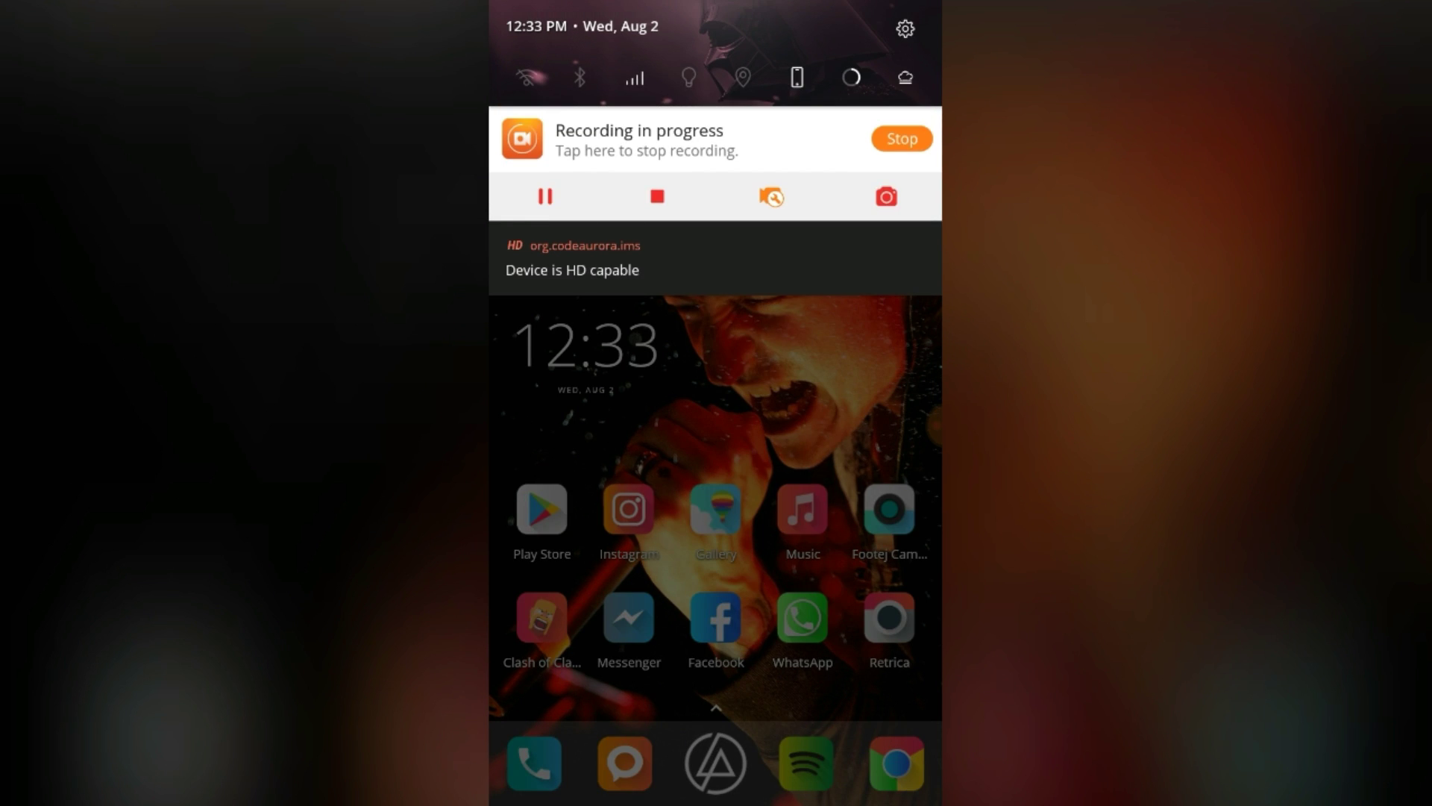
pyautogui.click(905, 28)
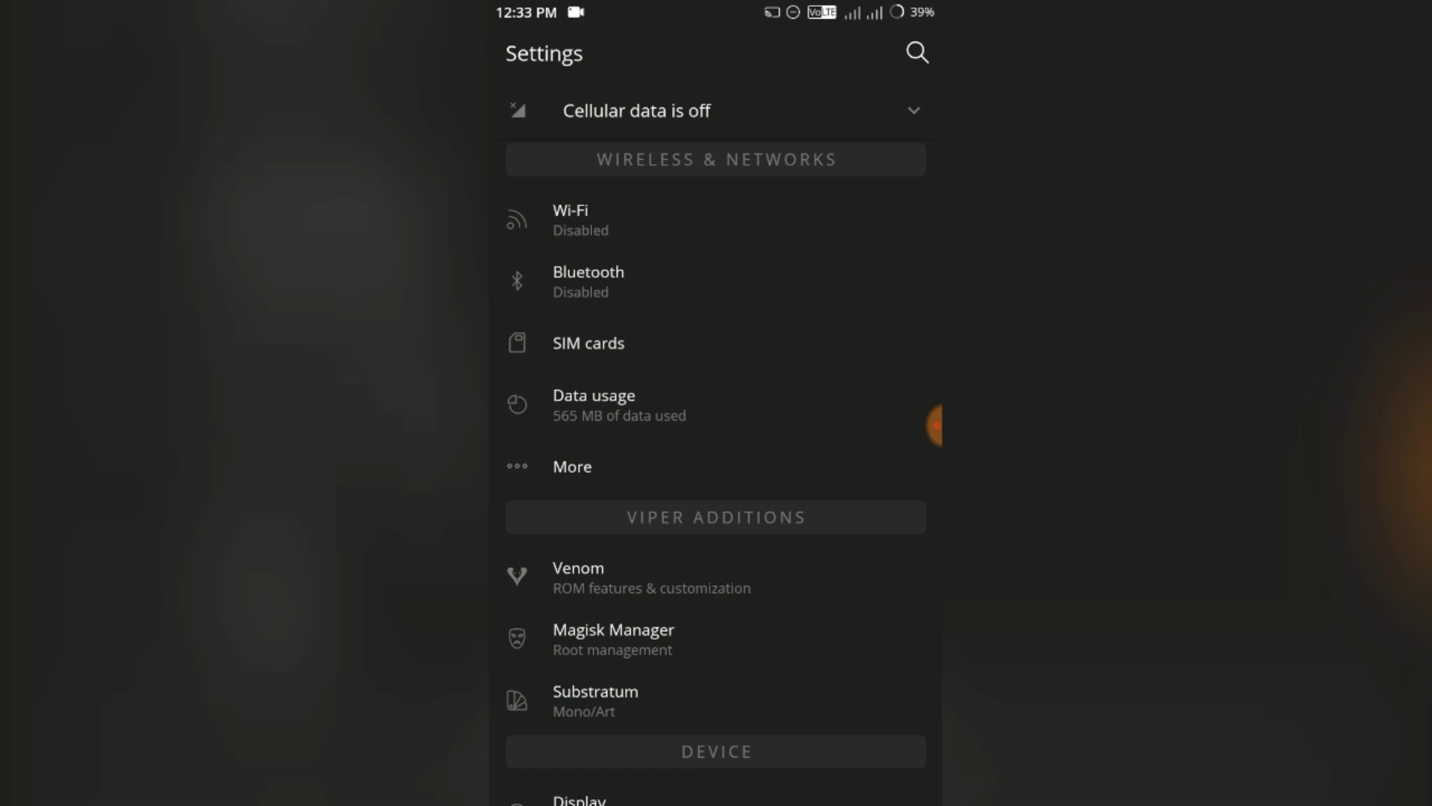
pyautogui.scroll(-5, 716, 448)
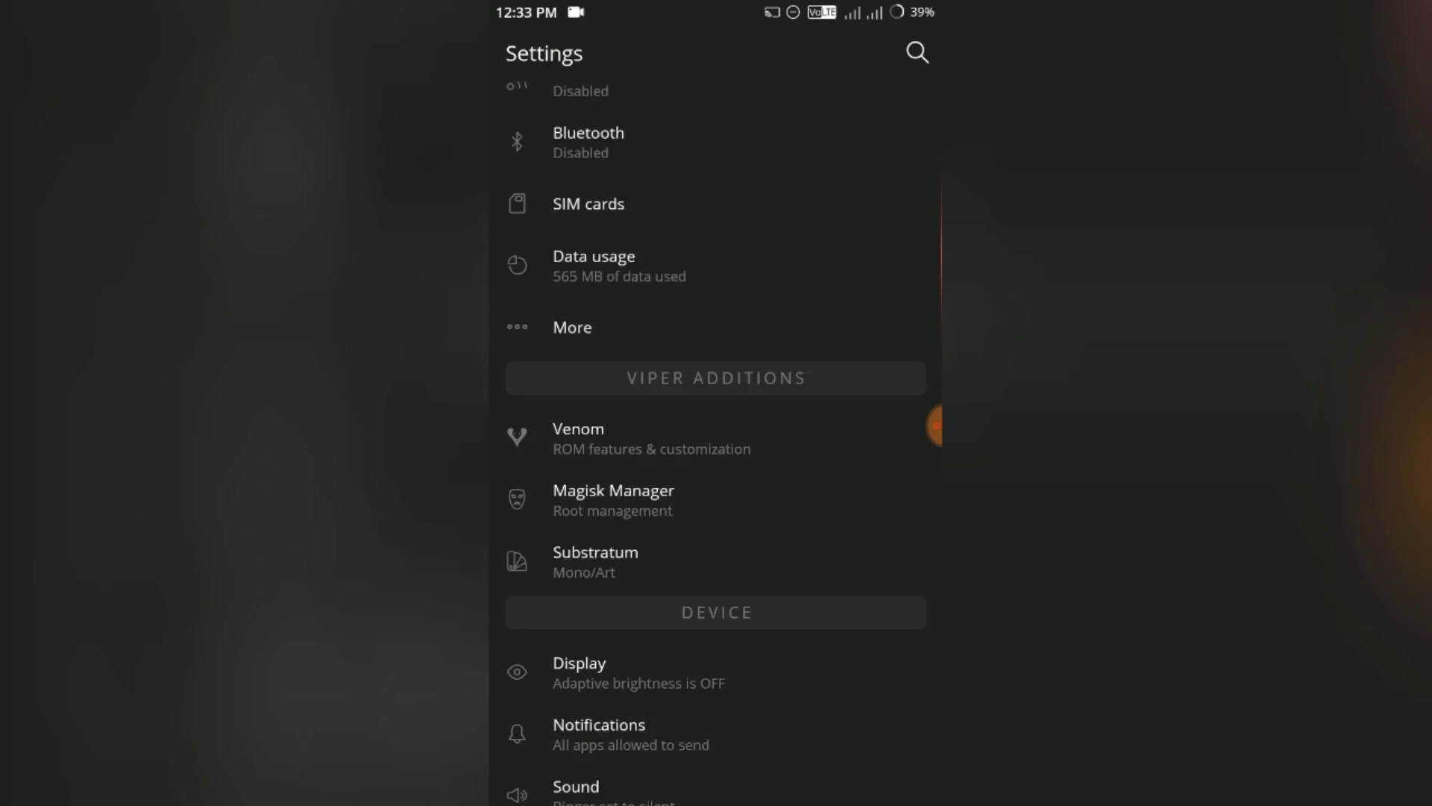
pyautogui.scroll(-3, 716, 448)
pyautogui.scroll(-5, 717, 448)
pyautogui.click(599, 774)
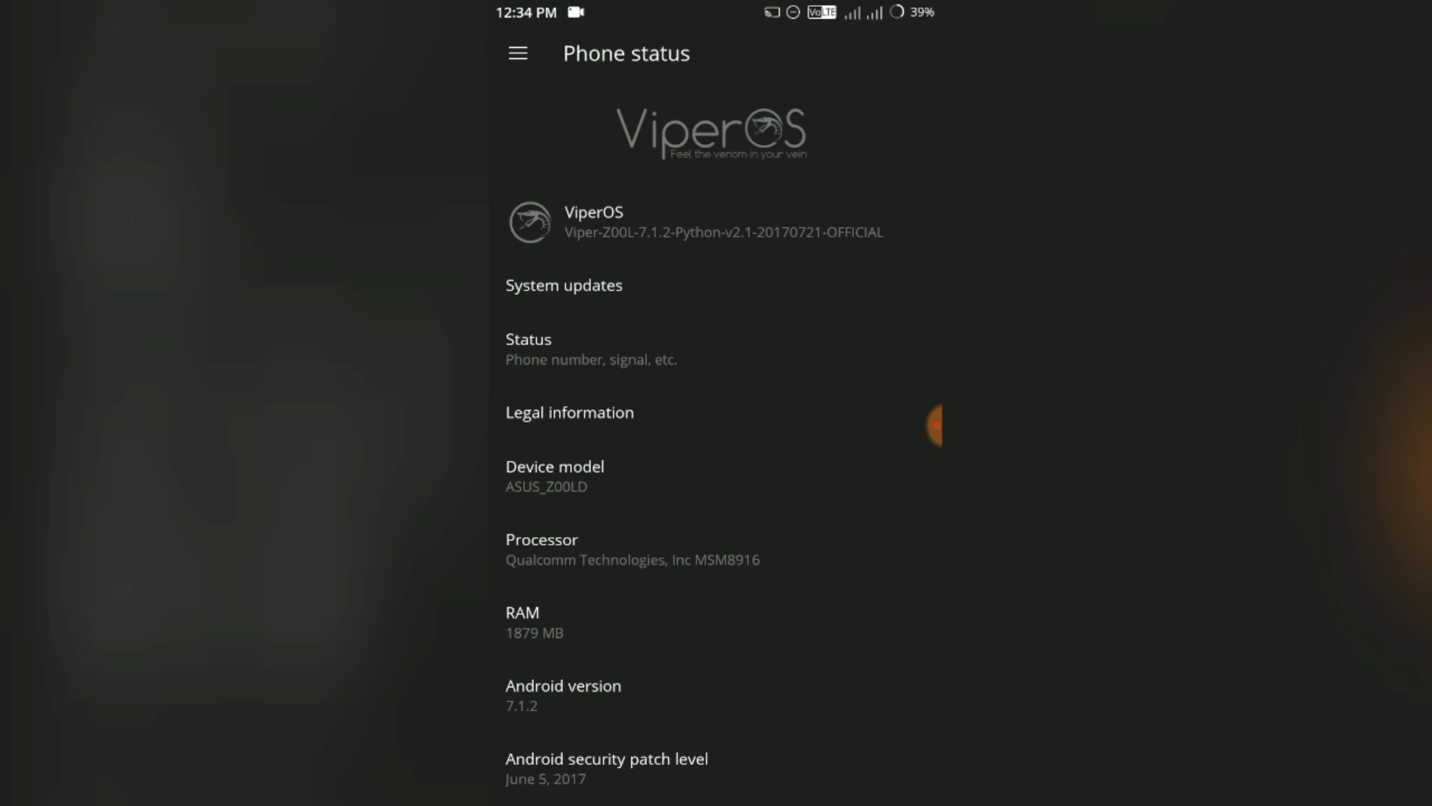
# Leave the phone Status details and view the ViperOS System updates page
pyautogui.click(529, 338)
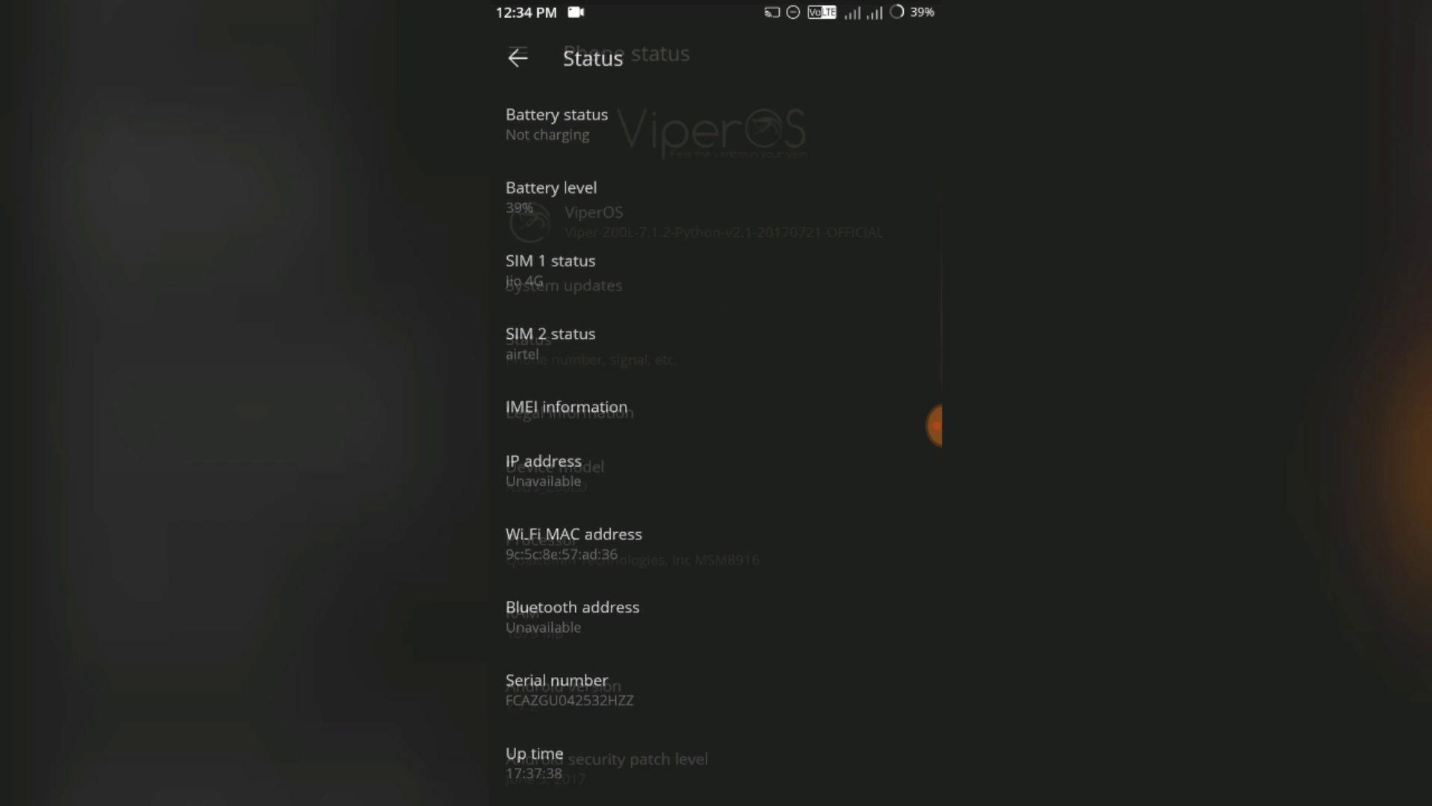
pyautogui.click(511, 51)
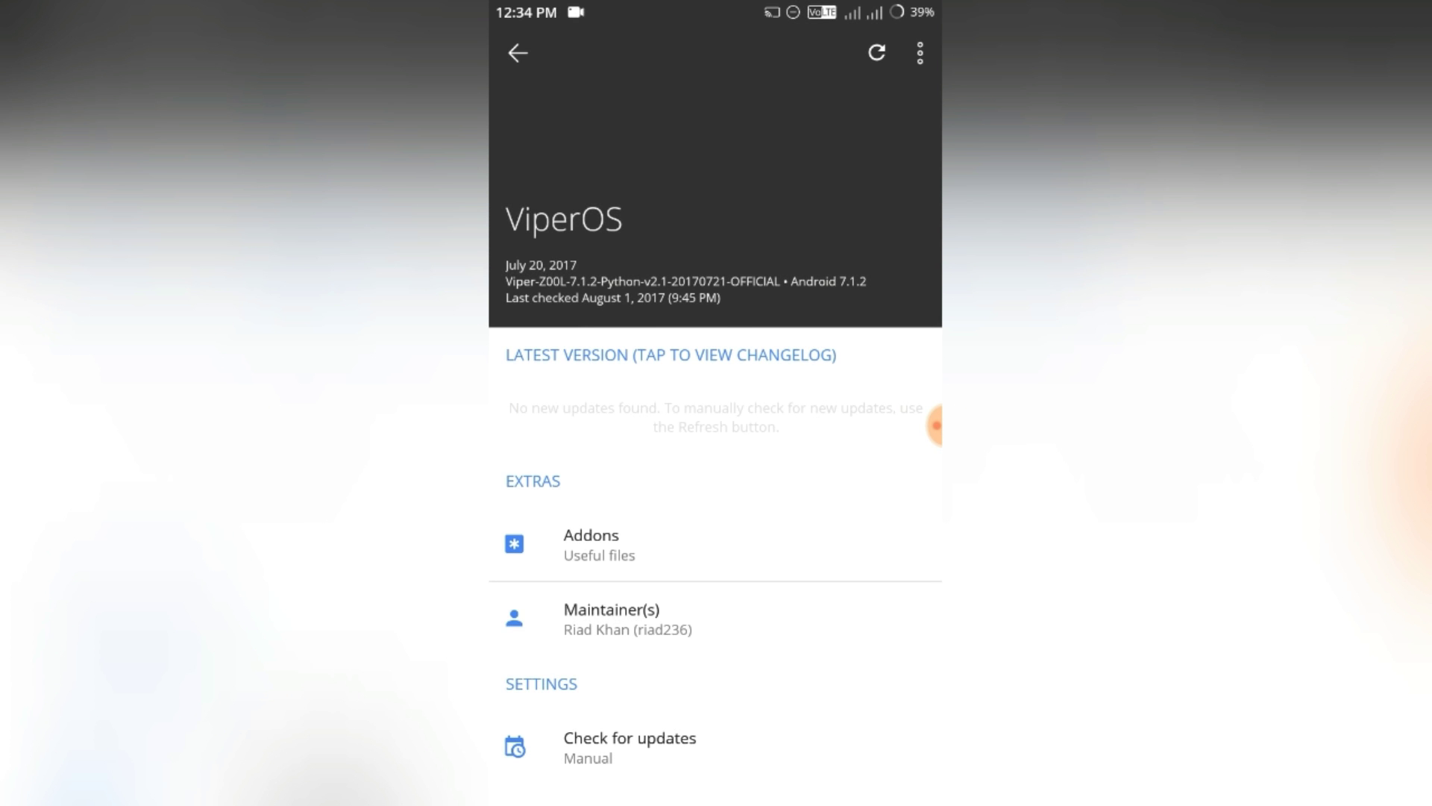
pyautogui.scroll(-2, 717, 503)
pyautogui.scroll(3, 717, 505)
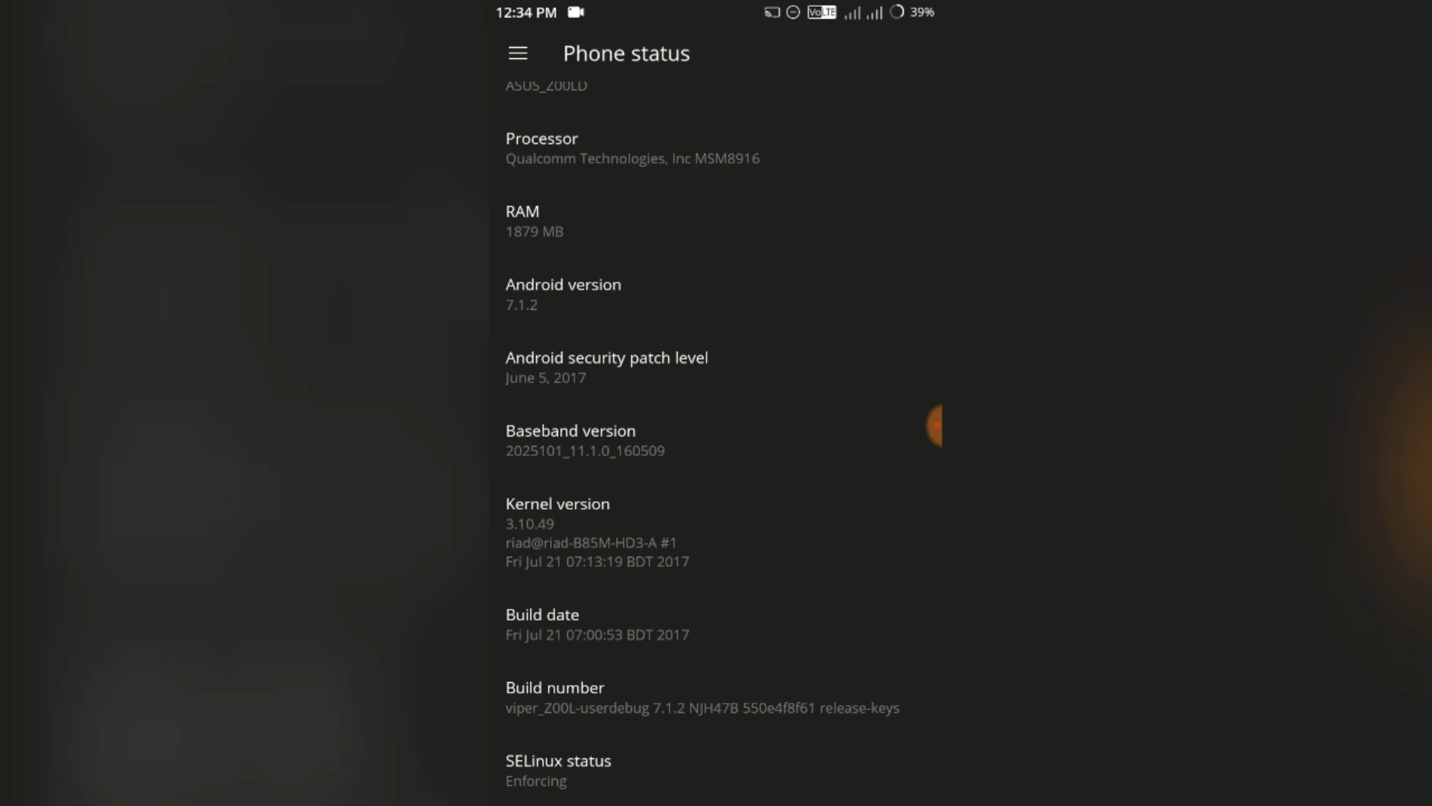
pyautogui.scroll(5, 716, 448)
pyautogui.press('Escape')
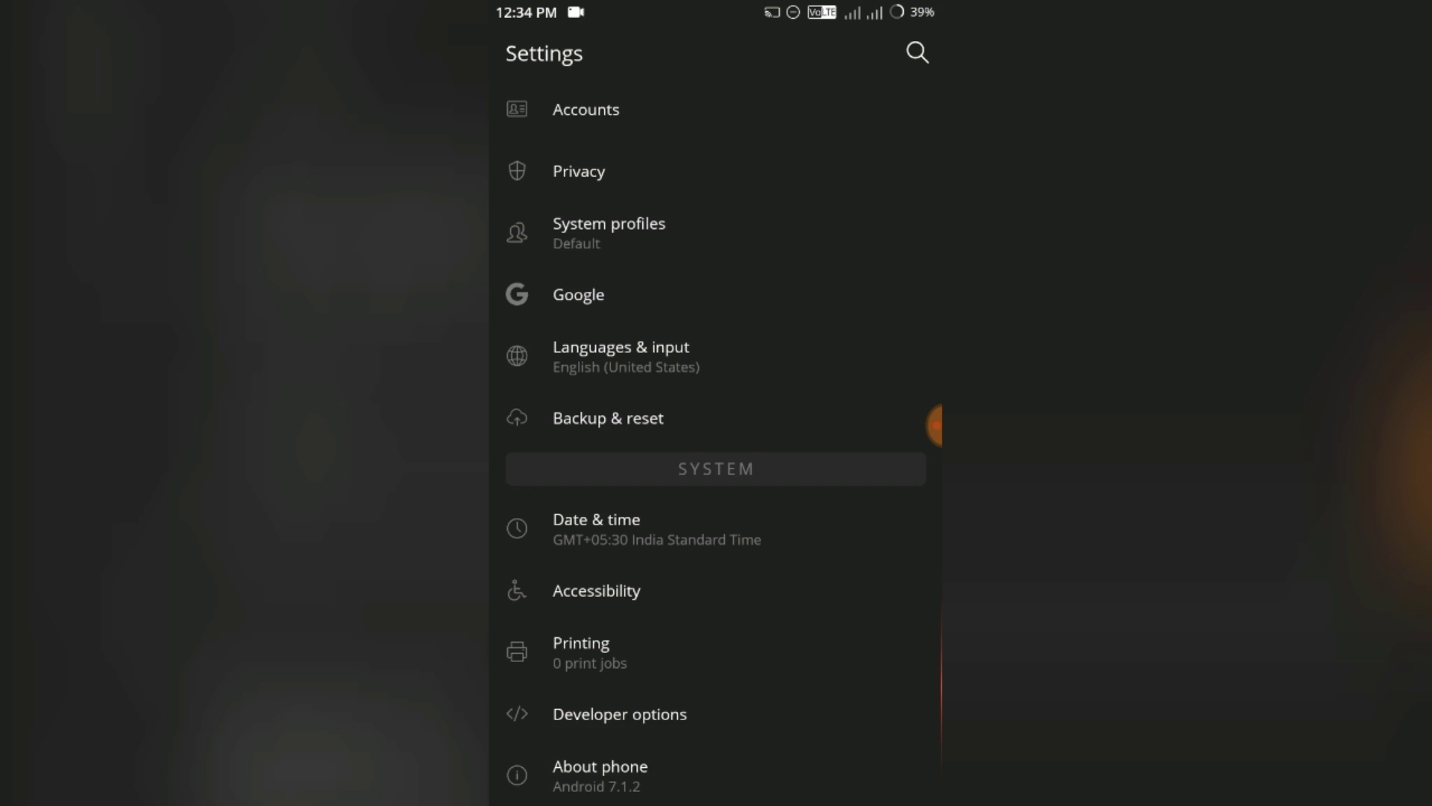
pyautogui.scroll(5, 716, 448)
pyautogui.scroll(3, 716, 447)
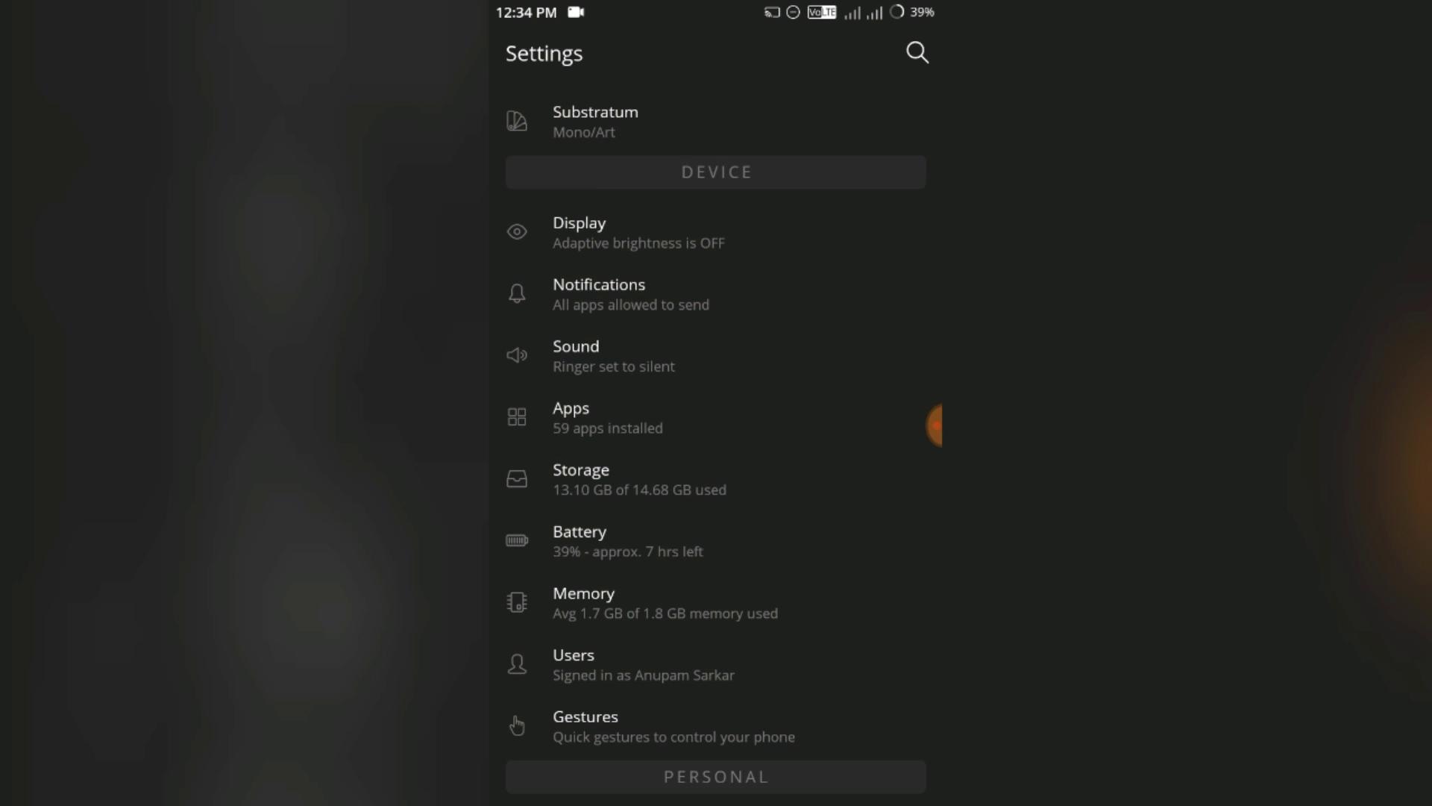
pyautogui.scroll(-3, 716, 448)
pyautogui.click(580, 386)
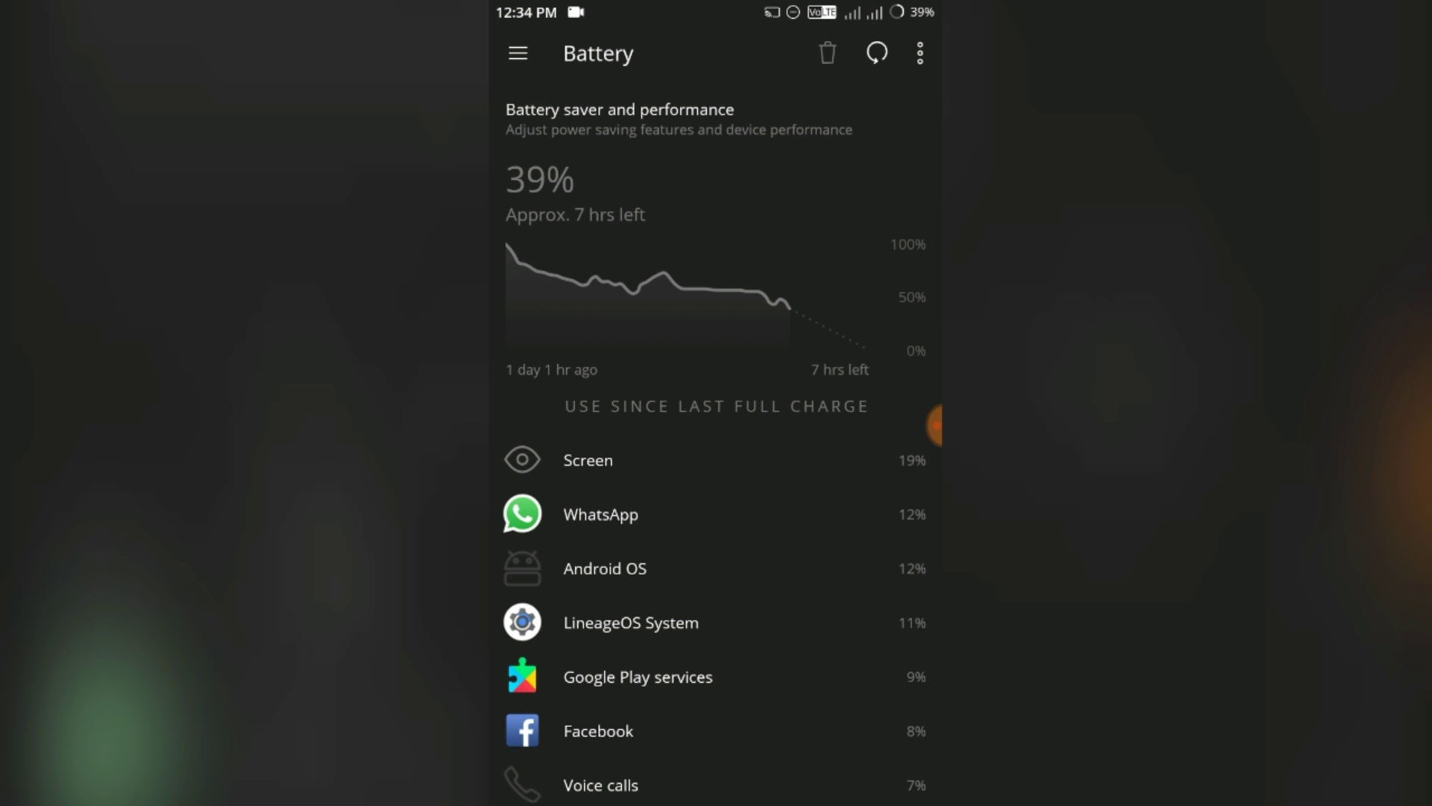
pyautogui.scroll(-2, 717, 503)
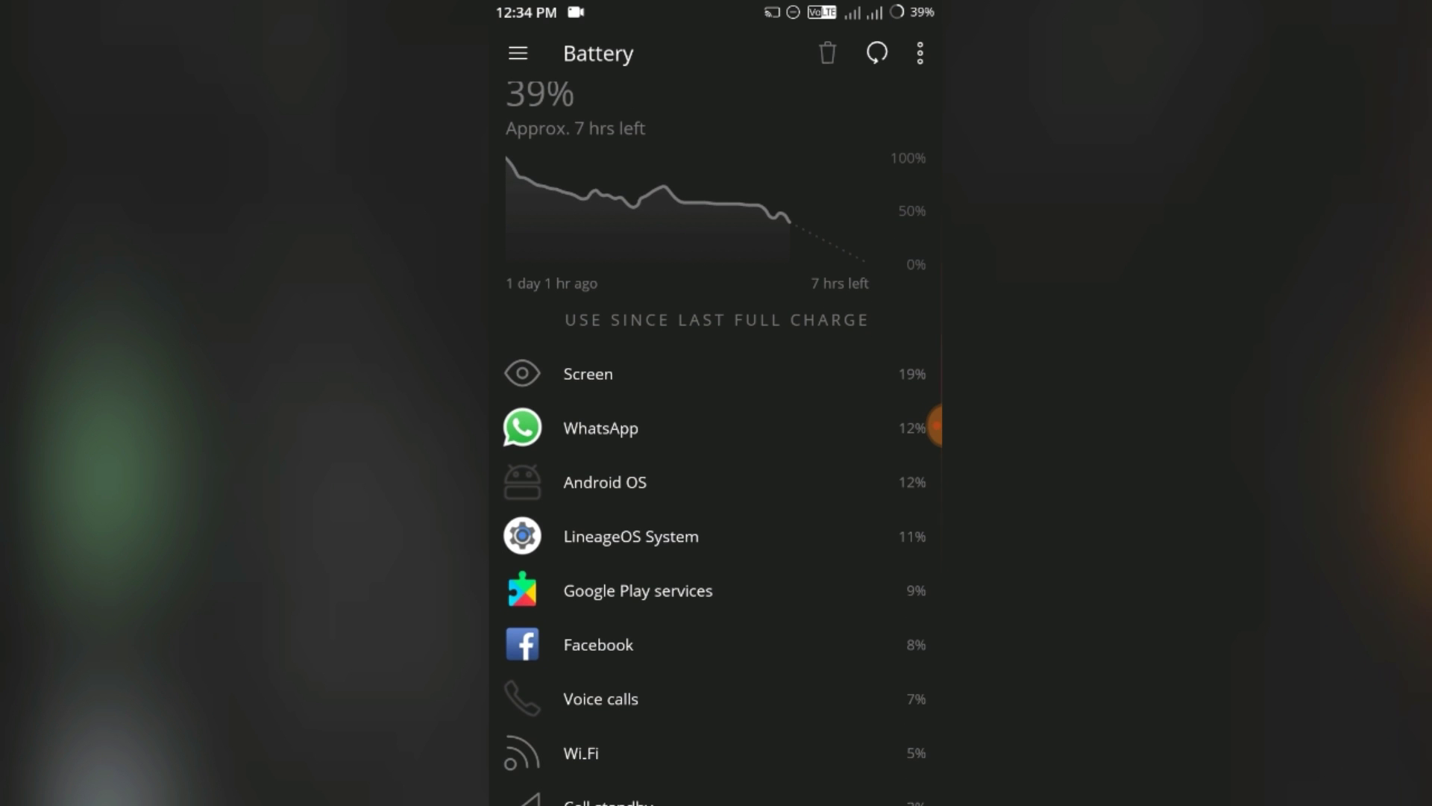
pyautogui.scroll(-1, 716, 503)
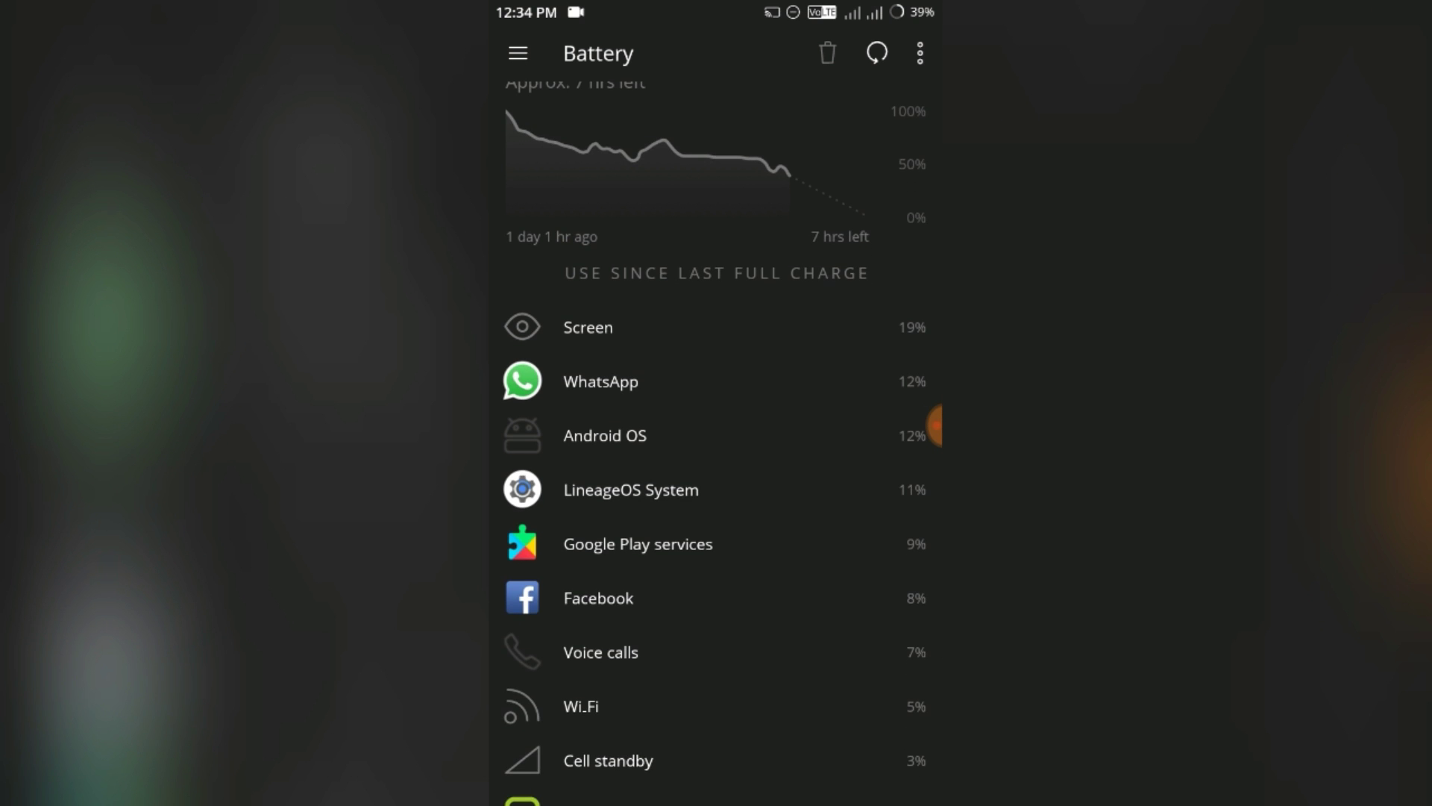
pyautogui.scroll(-1, 716, 504)
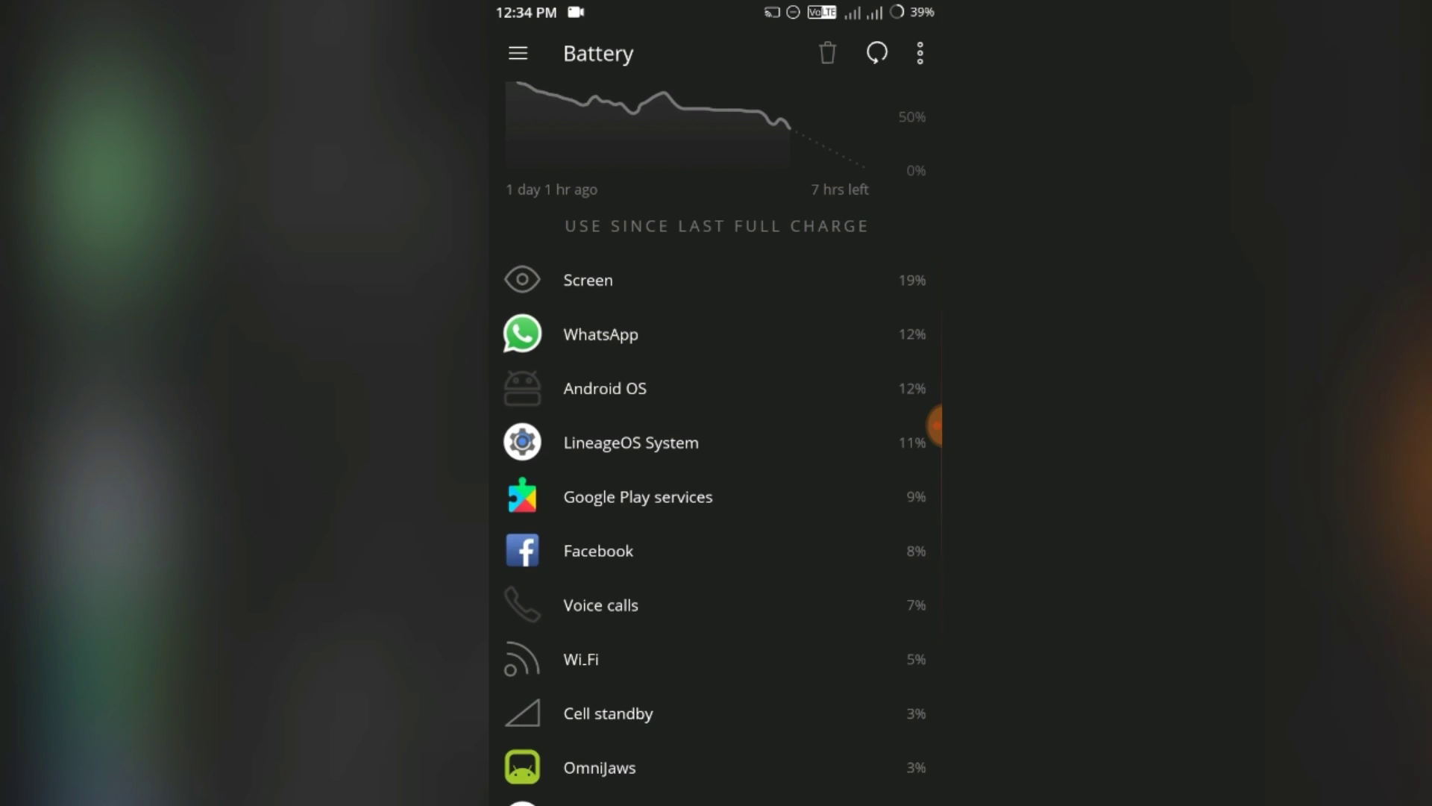
pyautogui.scroll(3, 717, 503)
pyautogui.press('Escape')
pyautogui.scroll(5, 716, 448)
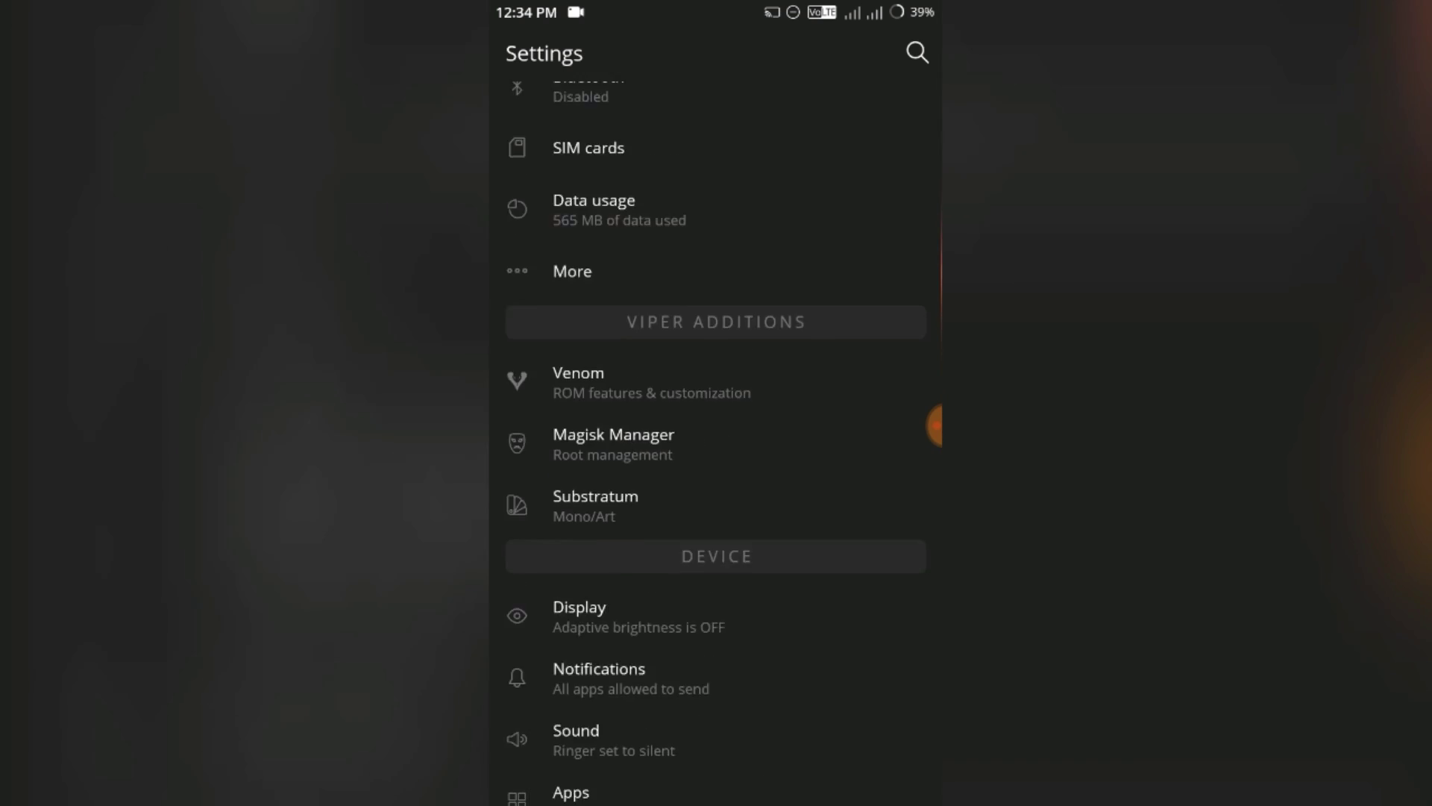
pyautogui.scroll(2, 716, 448)
# Swipe the Settings card away in Recents to reach the Launcher home screen
pyautogui.press('super')
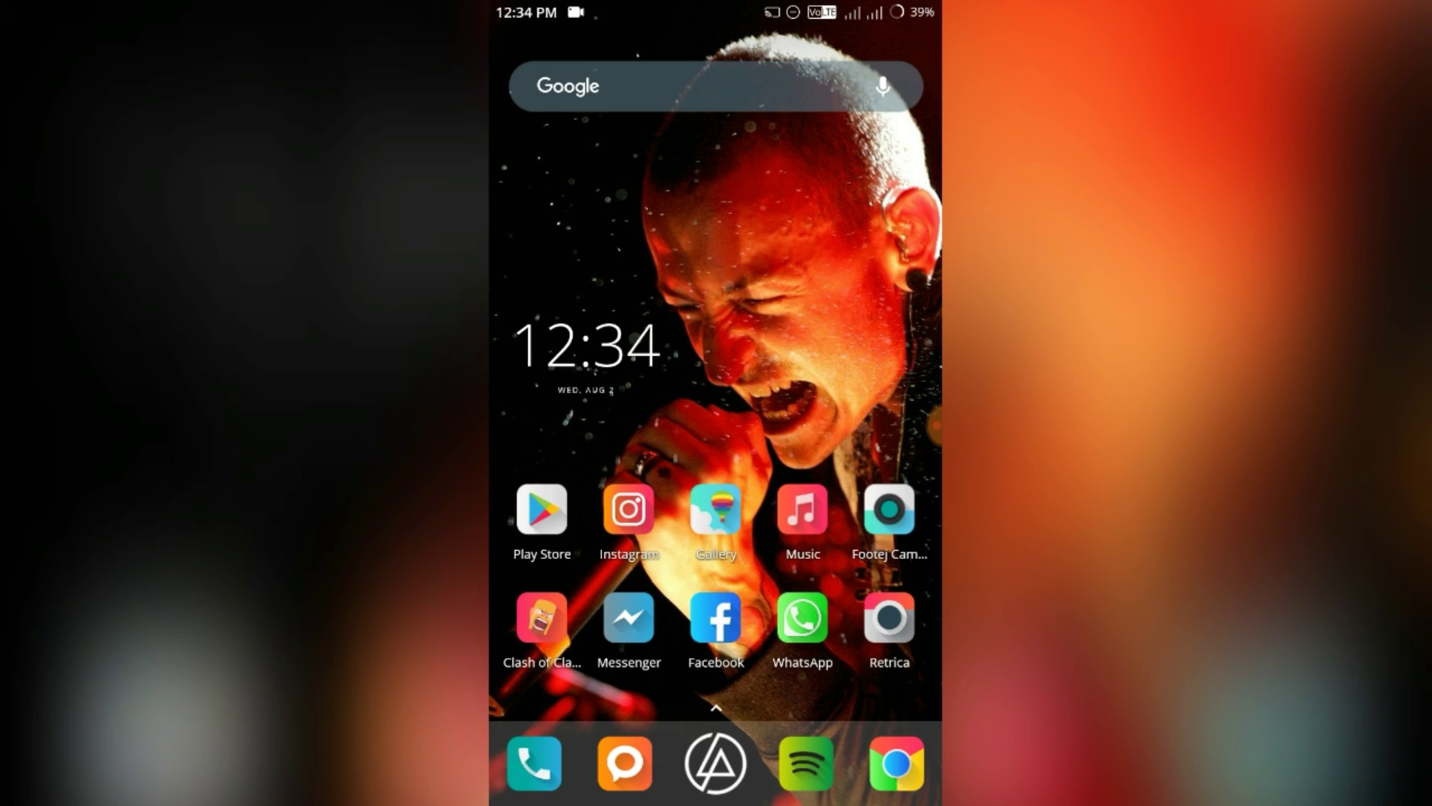